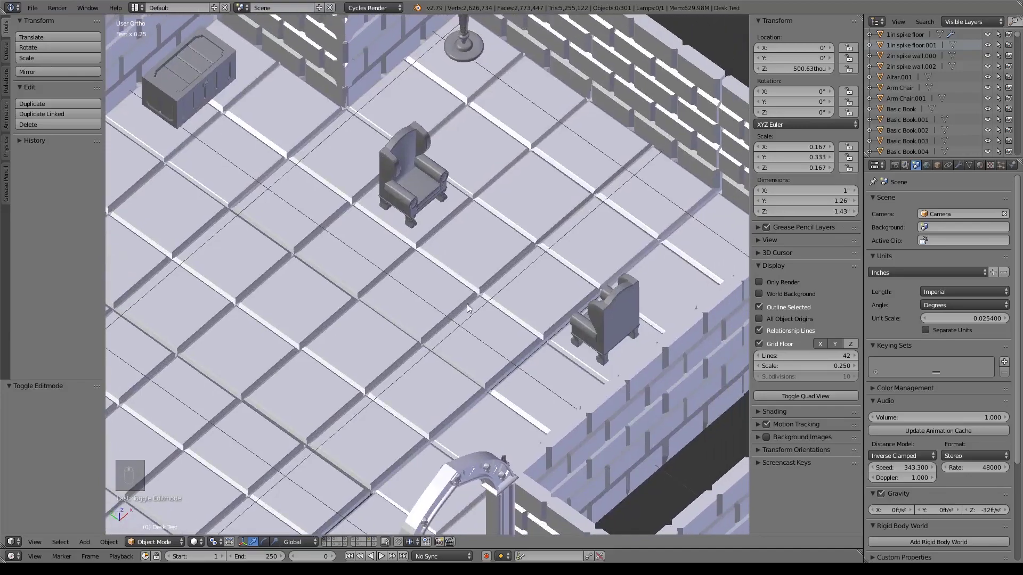
Step: Switch to the separate desk-modelling layer and add a cube mesh at the origin
{"action": "middle_click_drag", "start_coordinate": [487, 265], "coordinate": [435, 292]}
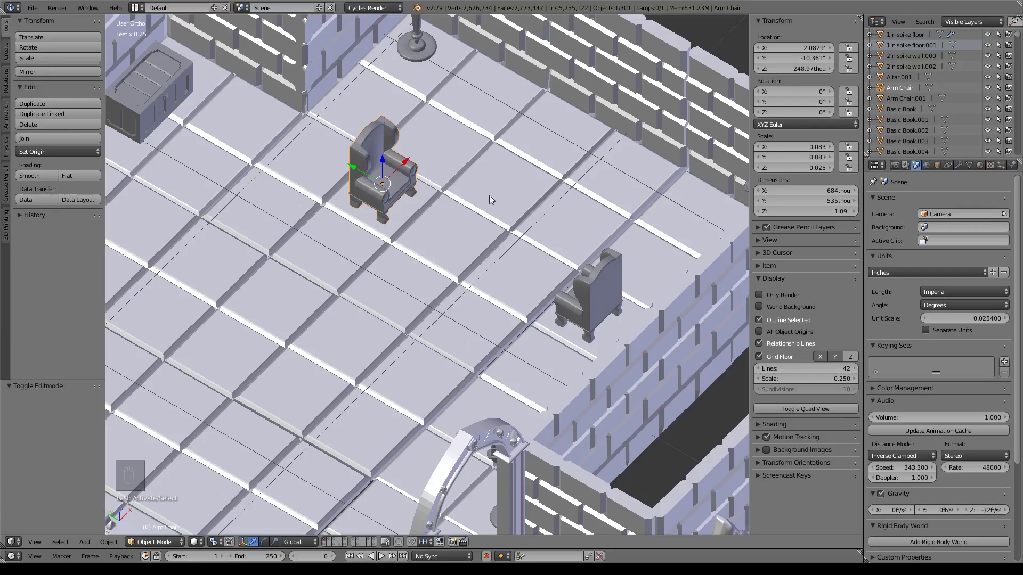
{"action": "left_click", "coordinate": [367, 539]}
{"action": "middle_click_drag", "start_coordinate": [400, 410], "coordinate": [478, 396], "text": "shift"}
{"action": "key", "text": "shift+a"}
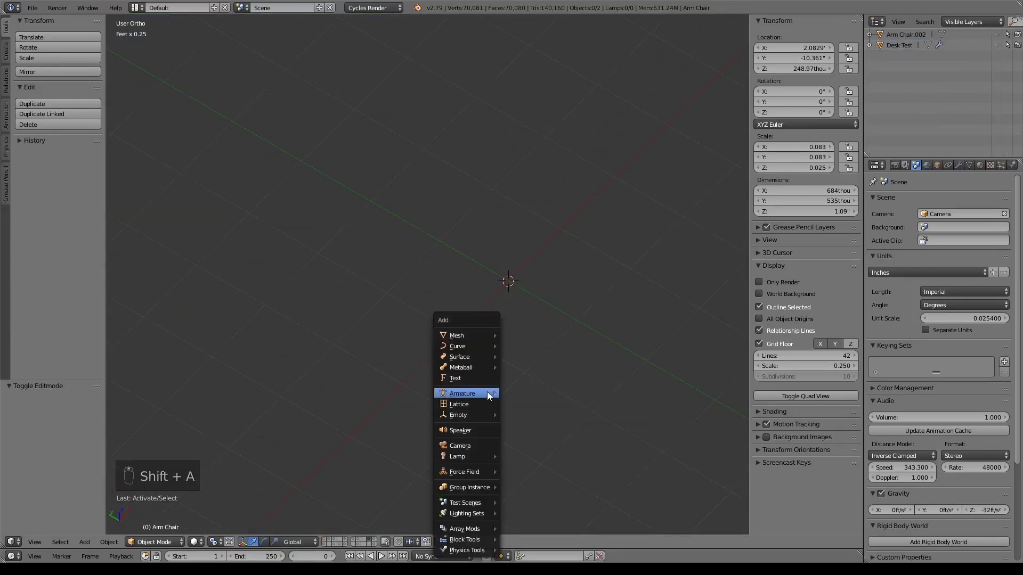
{"action": "mouse_move", "coordinate": [463, 335]}
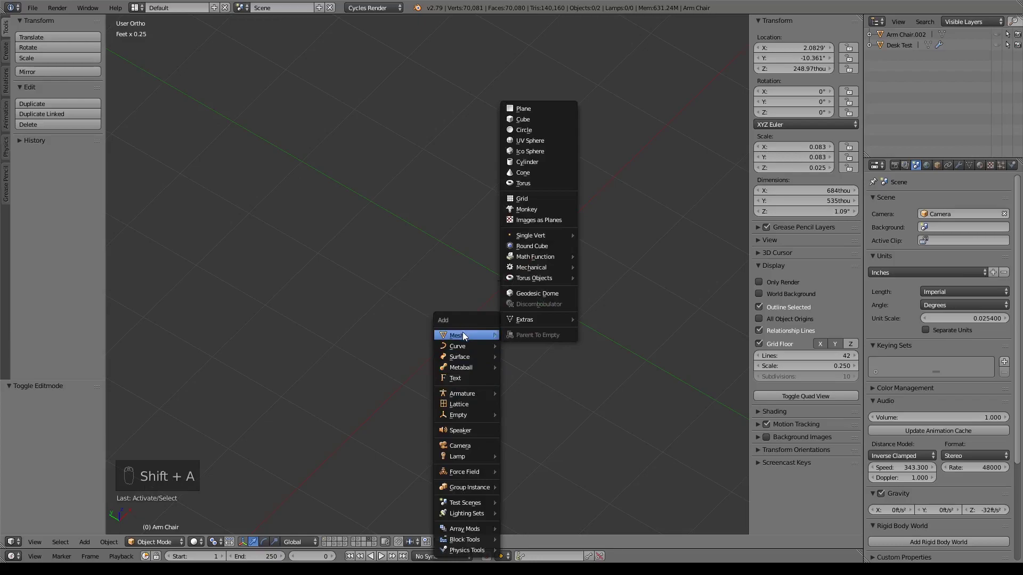
{"action": "left_click", "coordinate": [545, 118]}
{"action": "middle_click_drag", "start_coordinate": [549, 312], "coordinate": [492, 300], "text": "shift"}
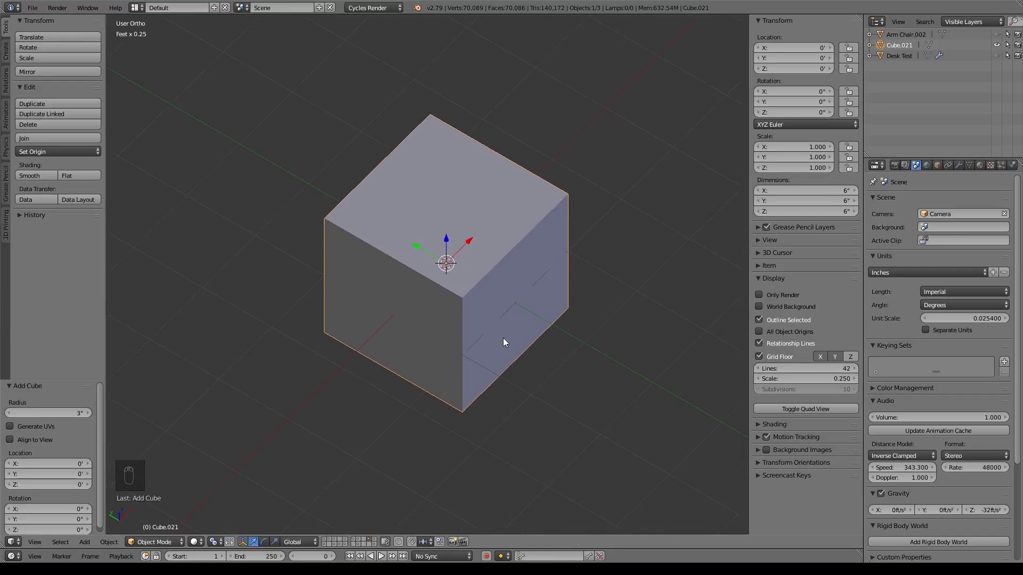
Step: Set the cube's dimensions to 1" in X, 2" in Y and 1" in Z
{"action": "left_click", "coordinate": [806, 191]}
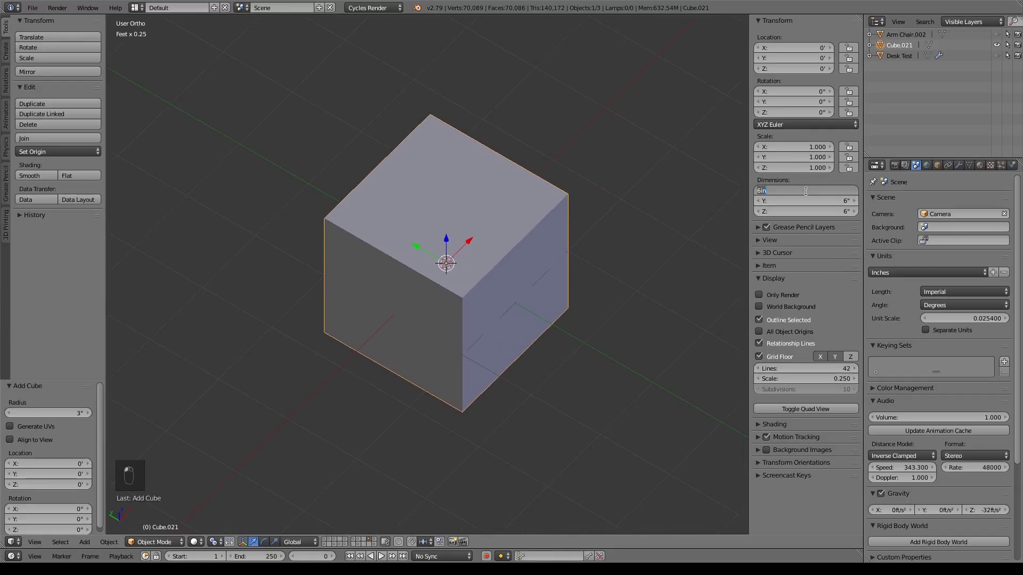
{"action": "type", "text": "1"}
{"action": "key", "text": "Return"}
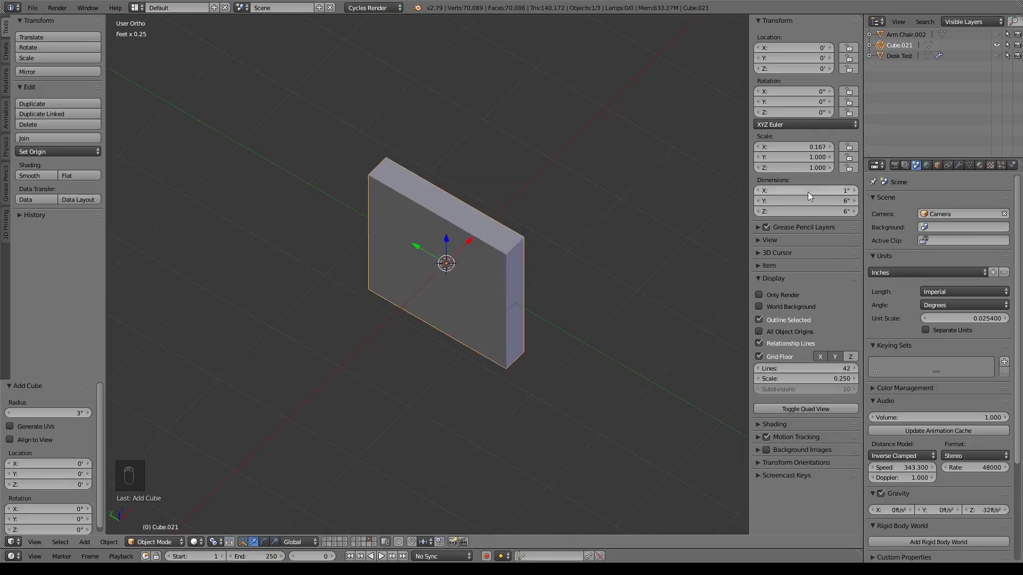
{"action": "left_click", "coordinate": [811, 200]}
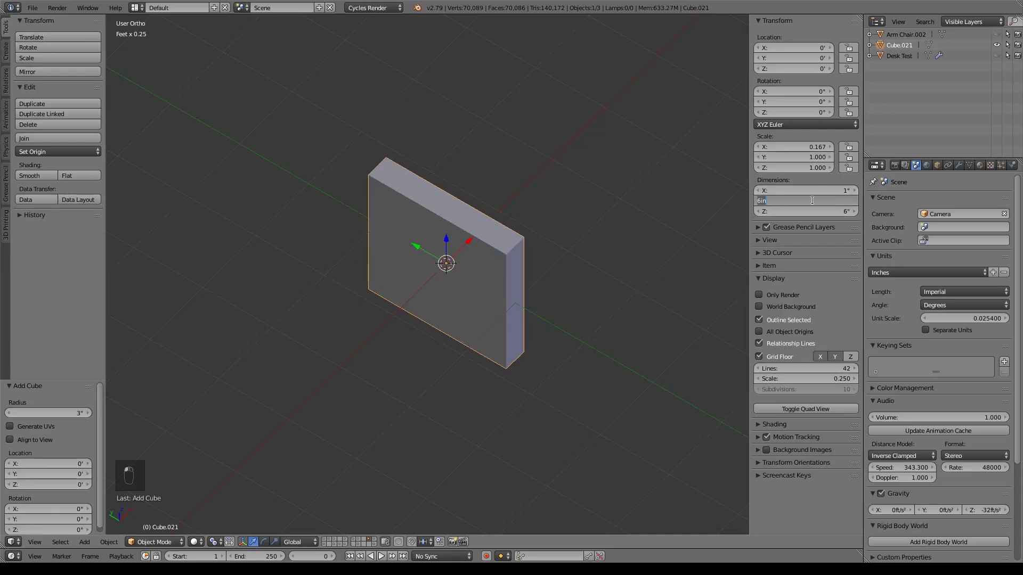
{"action": "type", "text": "2\""}
{"action": "key", "text": "Return"}
{"action": "left_click", "coordinate": [822, 210]}
{"action": "type", "text": "1"}
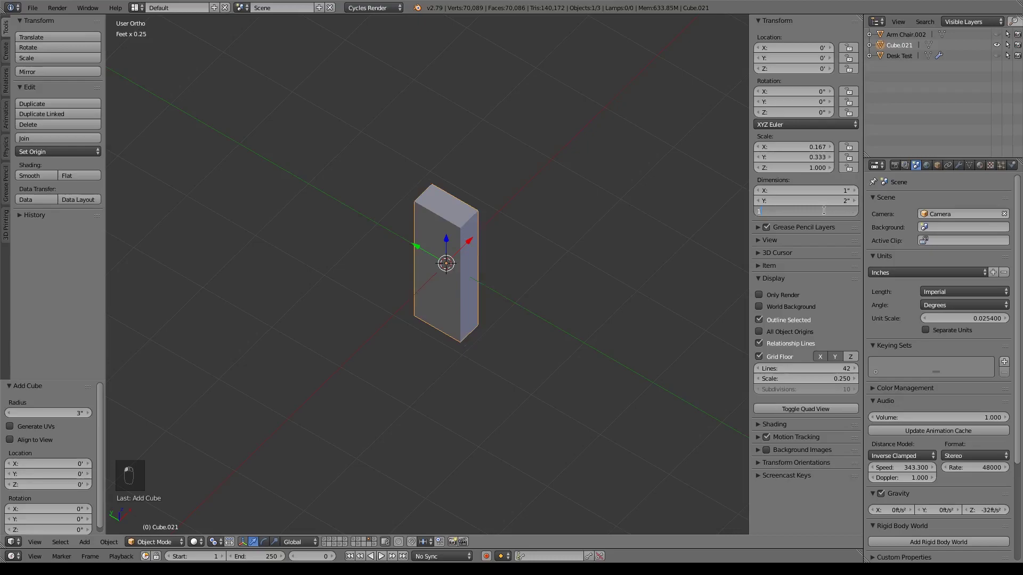
{"action": "key", "text": "Return"}
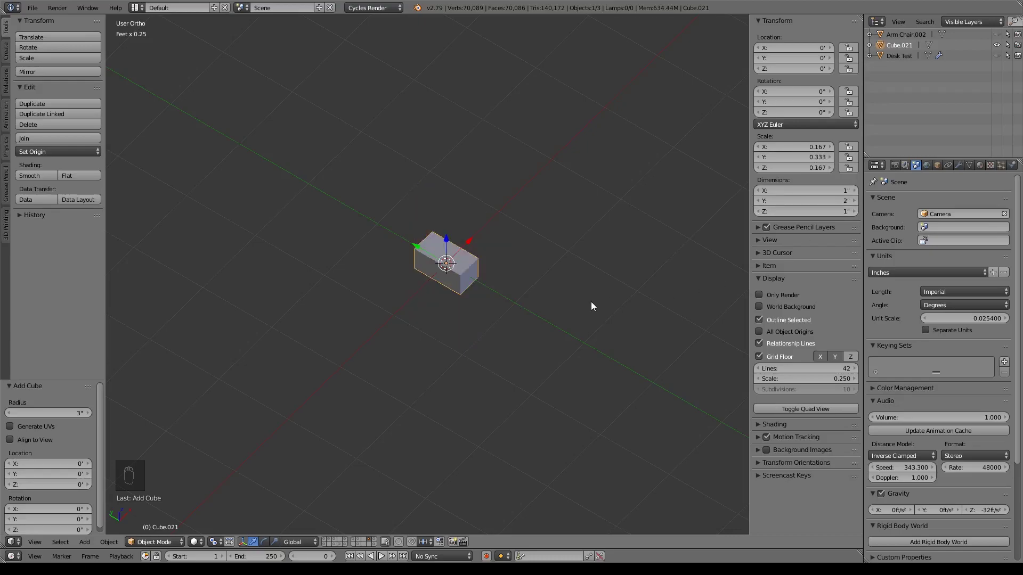
Step: Unhide the armchair next to the block and select it to compare the two sizes from the side
{"action": "key", "text": "KP_Decimal"}
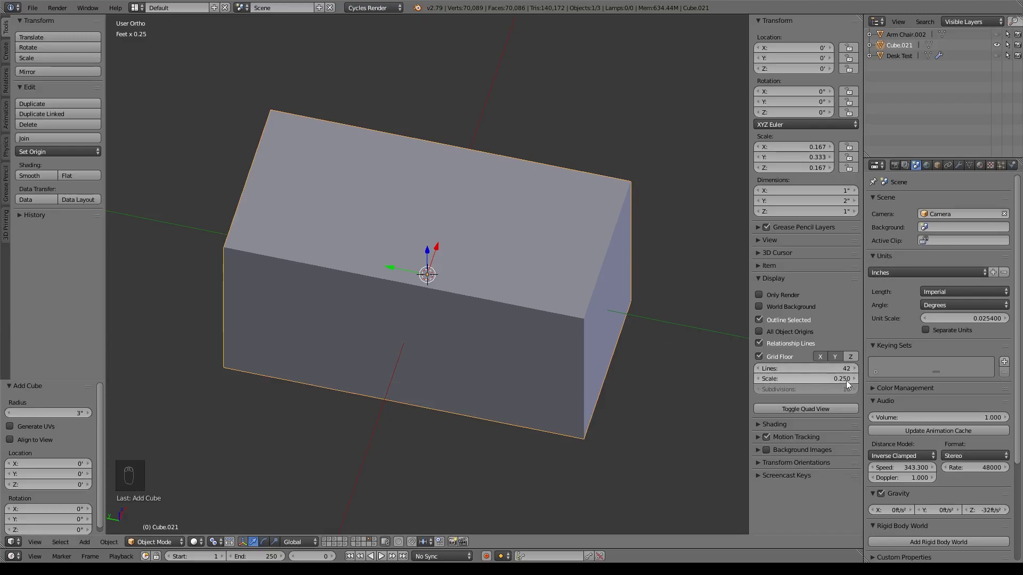
{"action": "scroll", "coordinate": [602, 270], "scroll_direction": "down", "scroll_amount": 2}
{"action": "key", "text": "alt+h"}
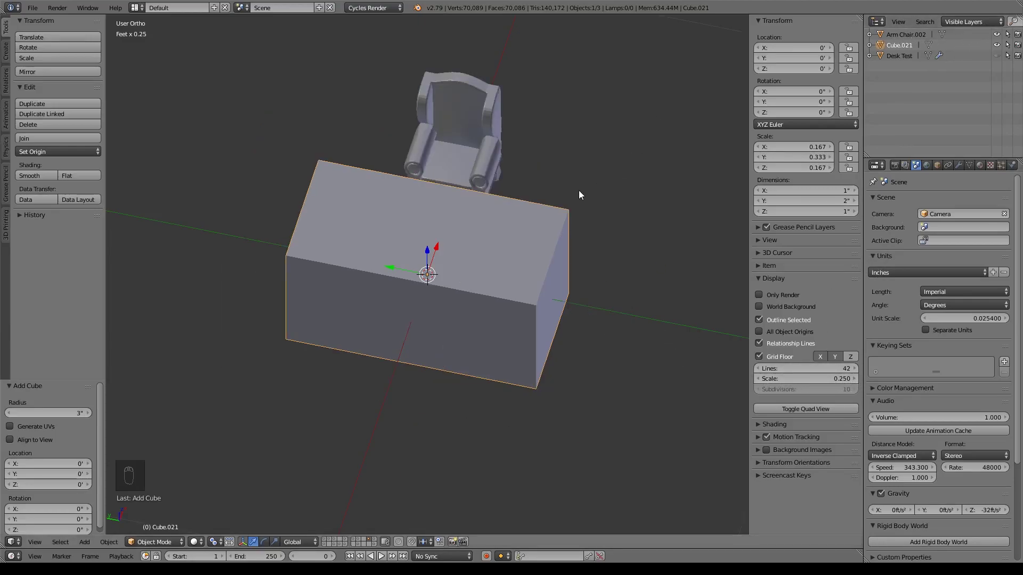
{"action": "middle_click_drag", "start_coordinate": [597, 266], "coordinate": [494, 231]}
{"action": "scroll", "coordinate": [535, 273], "scroll_direction": "up", "scroll_amount": 2, "text": "shift"}
{"action": "right_click", "coordinate": [565, 296]}
{"action": "middle_click_drag", "start_coordinate": [571, 350], "coordinate": [569, 322]}
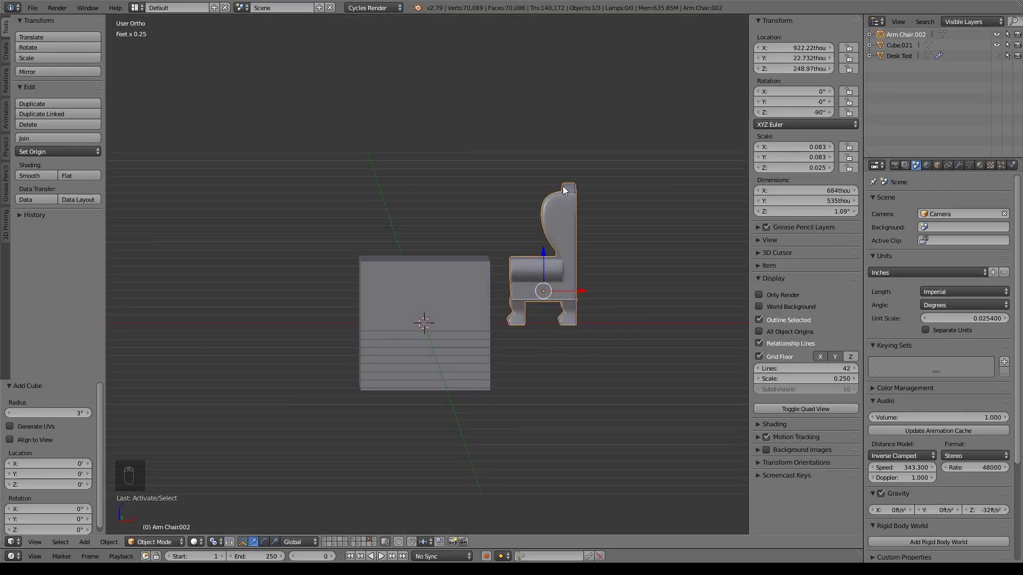
Step: In front view, raise the block about 499 thou along Z so its base sits at the armchair's floor level
{"action": "right_click", "coordinate": [427, 334]}
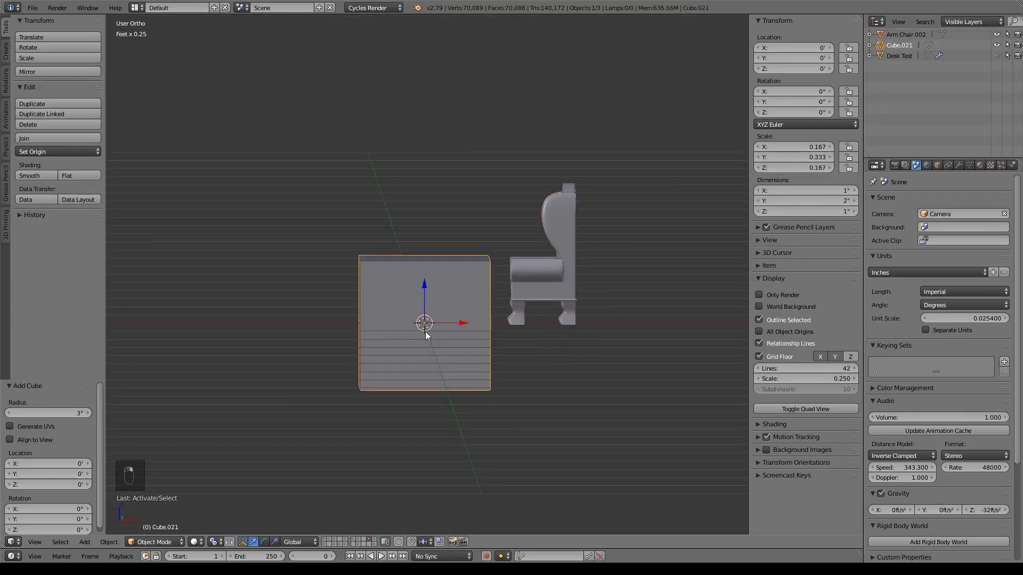
{"action": "key", "text": "KP_3"}
{"action": "key", "text": "KP_1"}
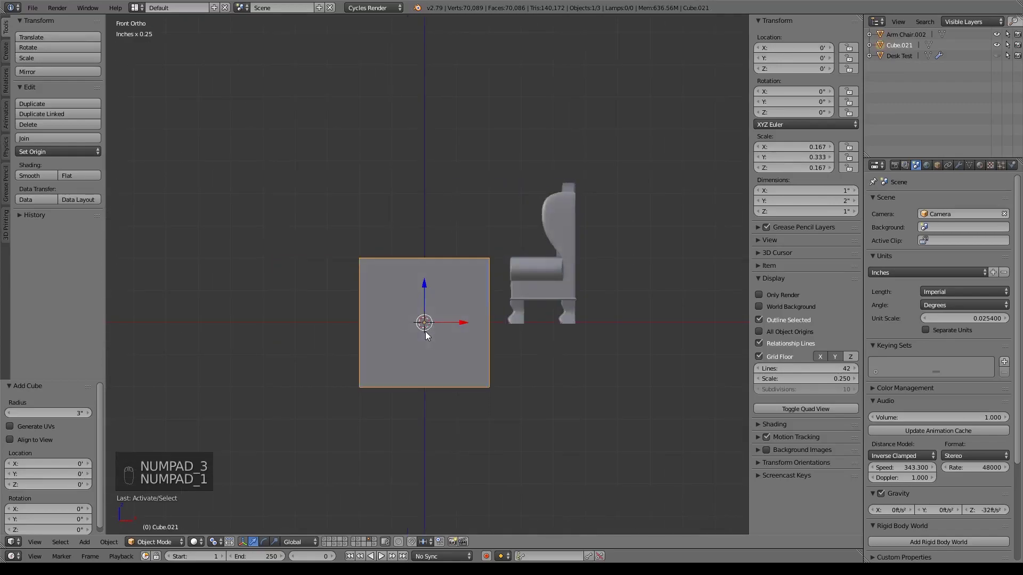
{"action": "key", "text": "KP_Decimal"}
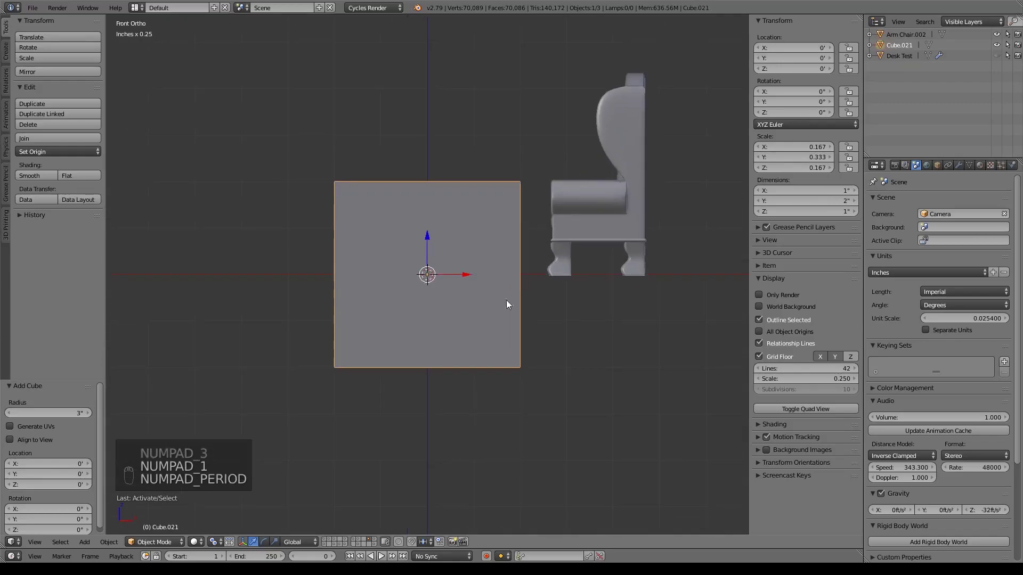
{"action": "left_click_drag", "start_coordinate": [409, 268], "coordinate": [433, 179]}
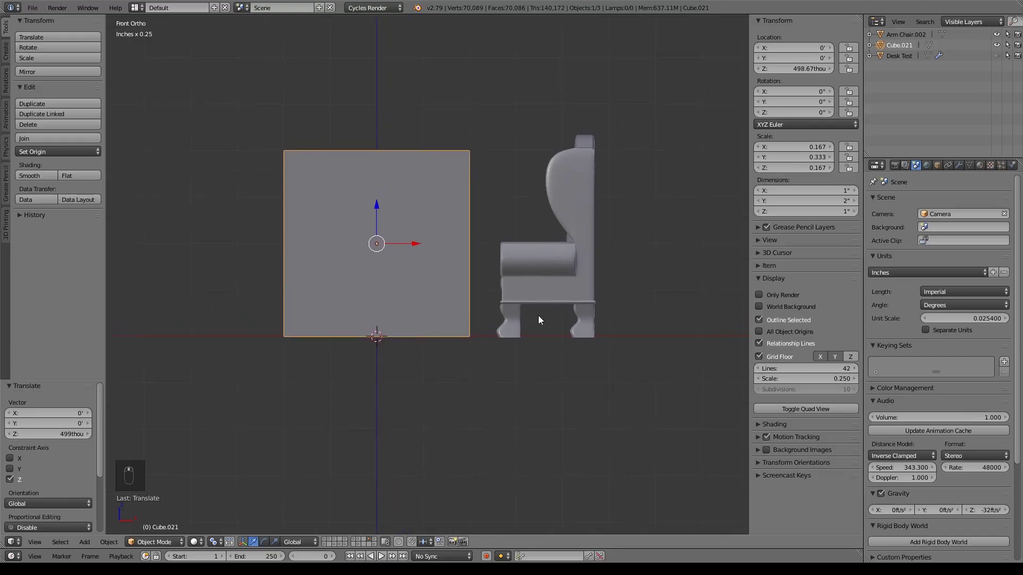
Step: Enter mesh editing on the block and add one centred vertical loop cut dividing its X width in half
{"action": "scroll", "coordinate": [538, 315], "scroll_direction": "up", "scroll_amount": 4}
{"action": "scroll", "coordinate": [537, 299], "scroll_direction": "down", "scroll_amount": 1}
{"action": "scroll", "coordinate": [522, 322], "scroll_direction": "down", "scroll_amount": 1}
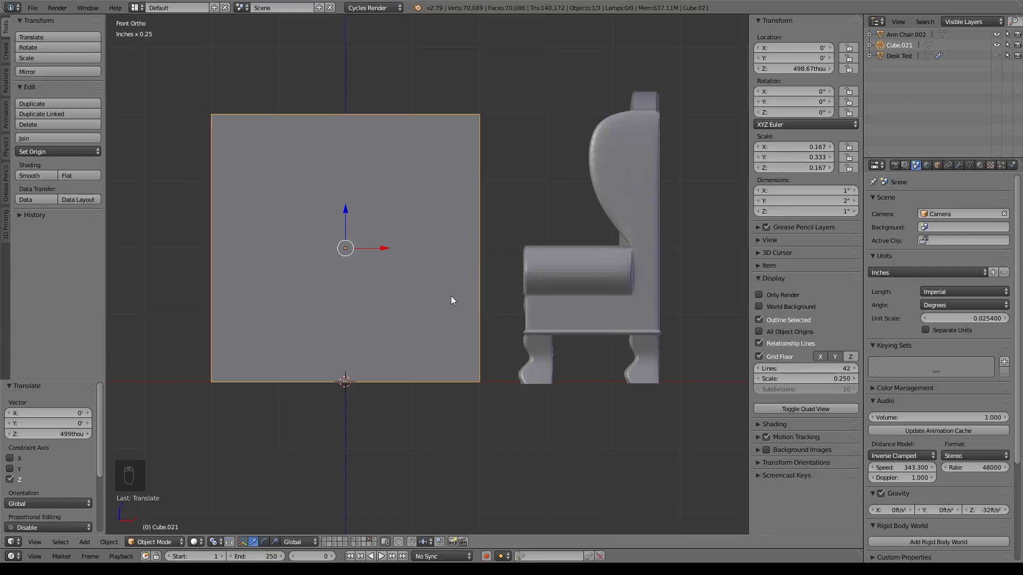
{"action": "key", "text": "Tab"}
{"action": "scroll", "coordinate": [451, 295], "scroll_direction": "up", "scroll_amount": 2, "text": "ctrl"}
{"action": "scroll", "coordinate": [456, 307], "scroll_direction": "up", "scroll_amount": 1, "text": "ctrl"}
{"action": "key", "text": "ctrl+r"}
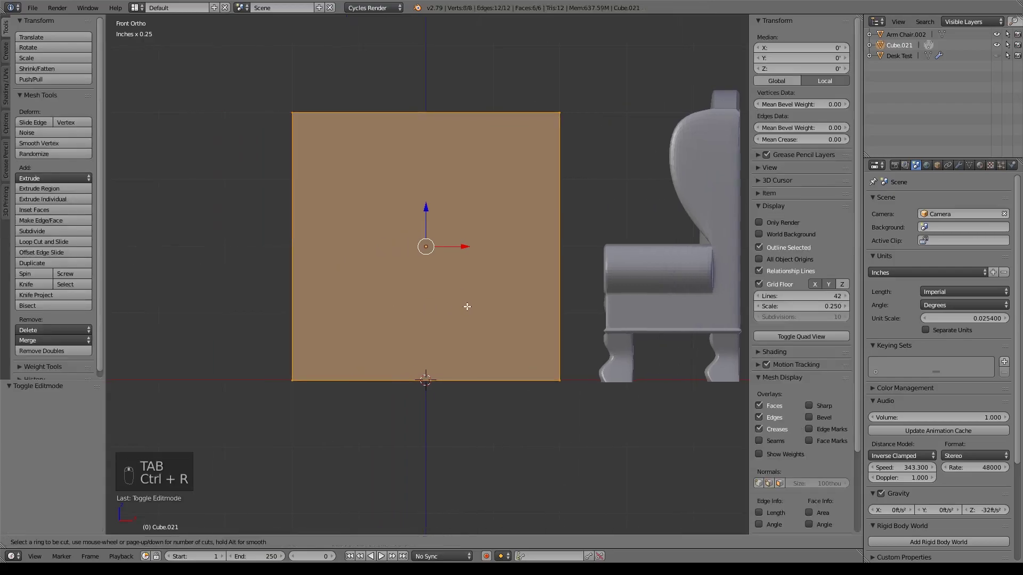
{"action": "left_click", "coordinate": [423, 116]}
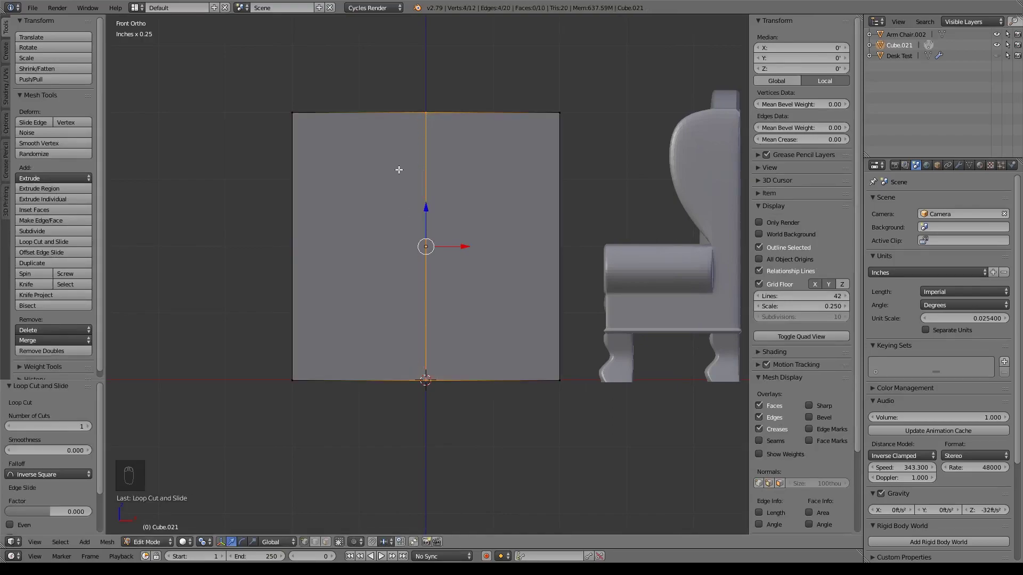
Step: Delete the vertices of the block's negative-X half, working in wireframe display
{"action": "key", "text": "a"}
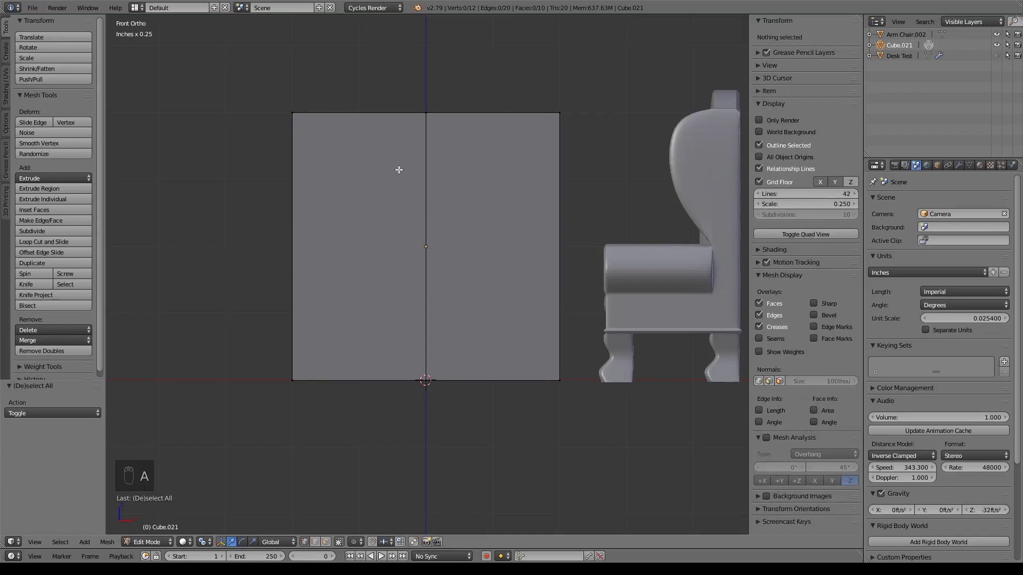
{"action": "key", "text": "z"}
{"action": "key", "text": "b"}
{"action": "left_click_drag", "start_coordinate": [245, 91], "coordinate": [347, 405]}
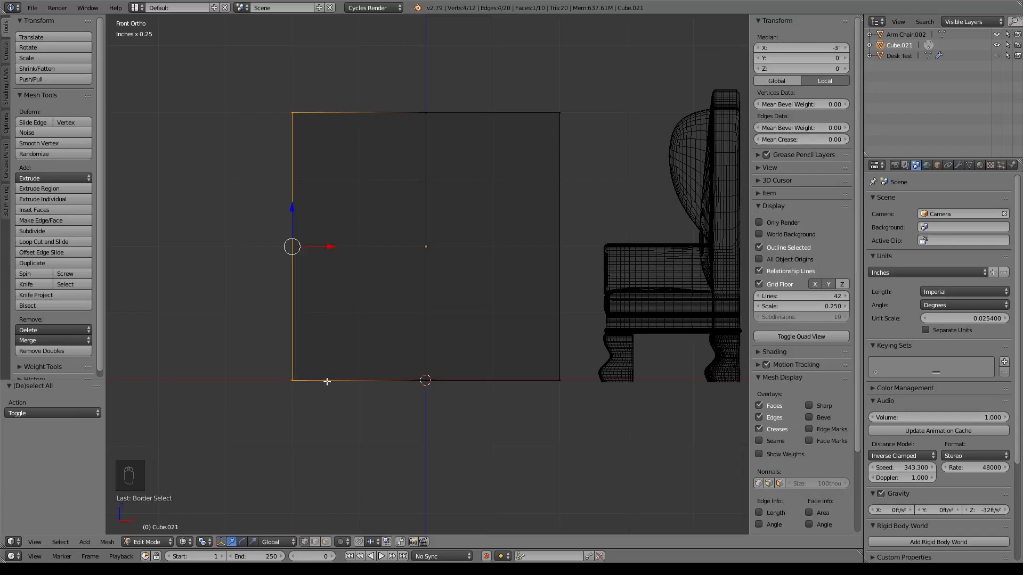
{"action": "key", "text": "x"}
{"action": "left_click", "coordinate": [325, 362]}
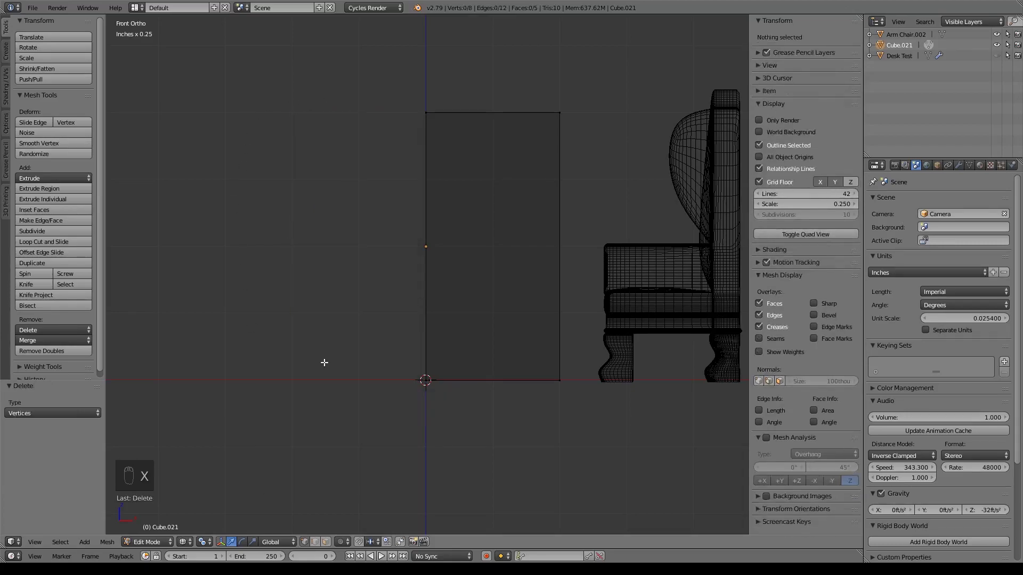
Step: Add a Mirror modifier on the X axis to the half block and enable Clipping
{"action": "left_click", "coordinate": [958, 162]}
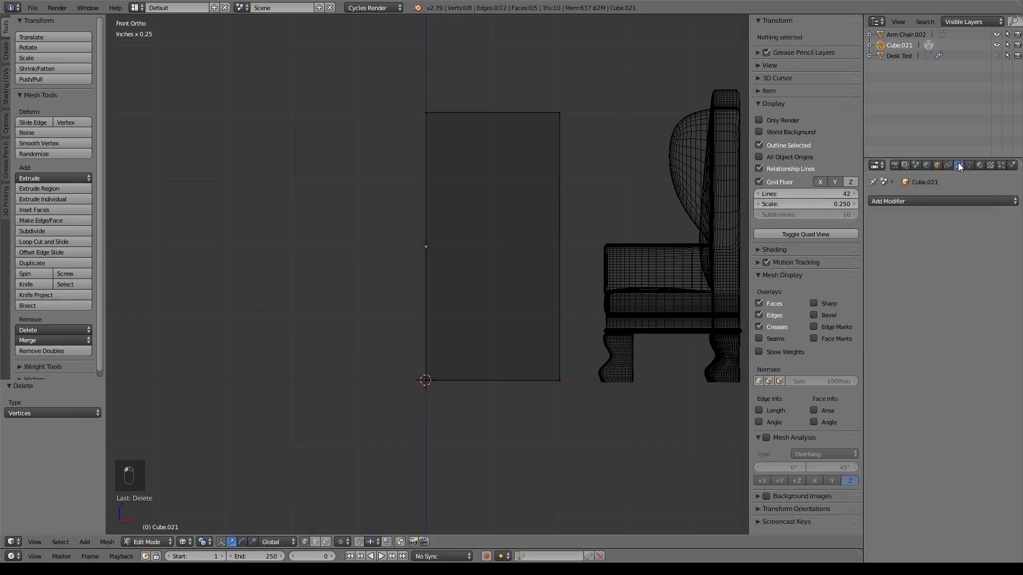
{"action": "left_click", "coordinate": [926, 196]}
{"action": "left_click", "coordinate": [808, 307]}
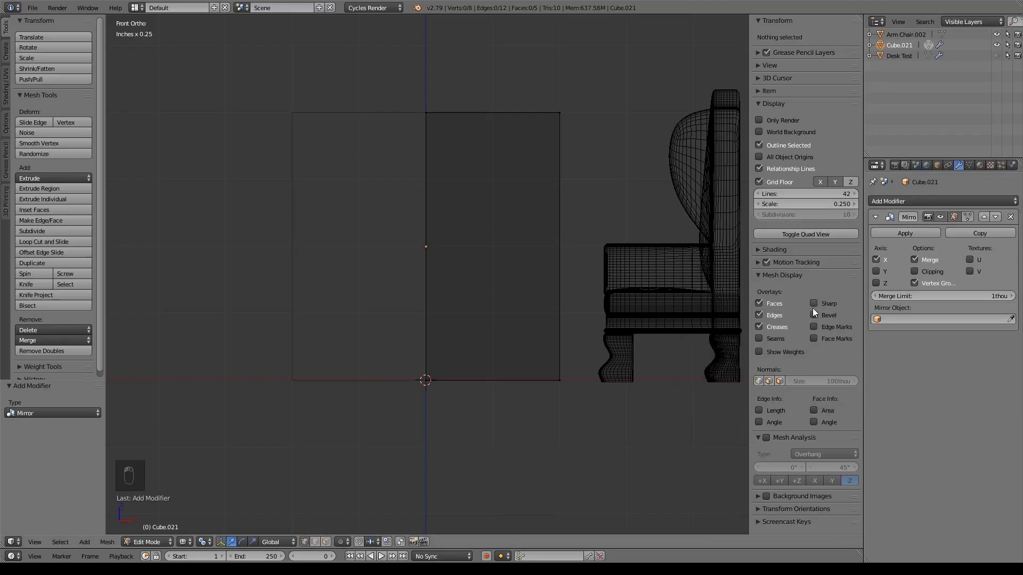
{"action": "left_click", "coordinate": [913, 271]}
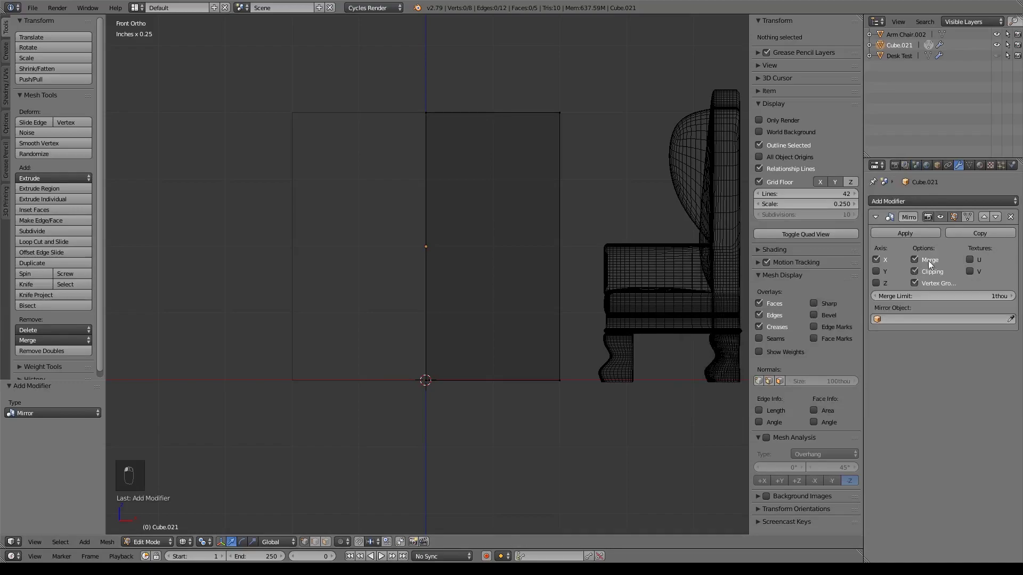
Step: Rename the cube object as Desk
{"action": "double_click", "coordinate": [904, 45]}
{"action": "type", "text": "Desk"}
{"action": "key", "text": "Return"}
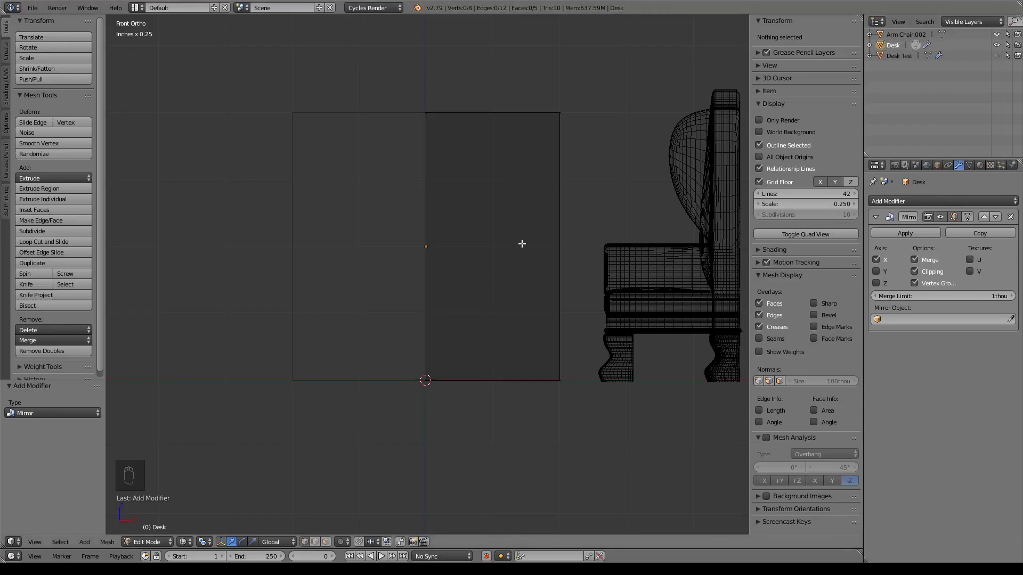
Step: In solid top view, scale the whole desk mesh along Y to about 0.76 of its length
{"action": "middle_click_drag", "start_coordinate": [530, 244], "coordinate": [504, 261], "text": "shift"}
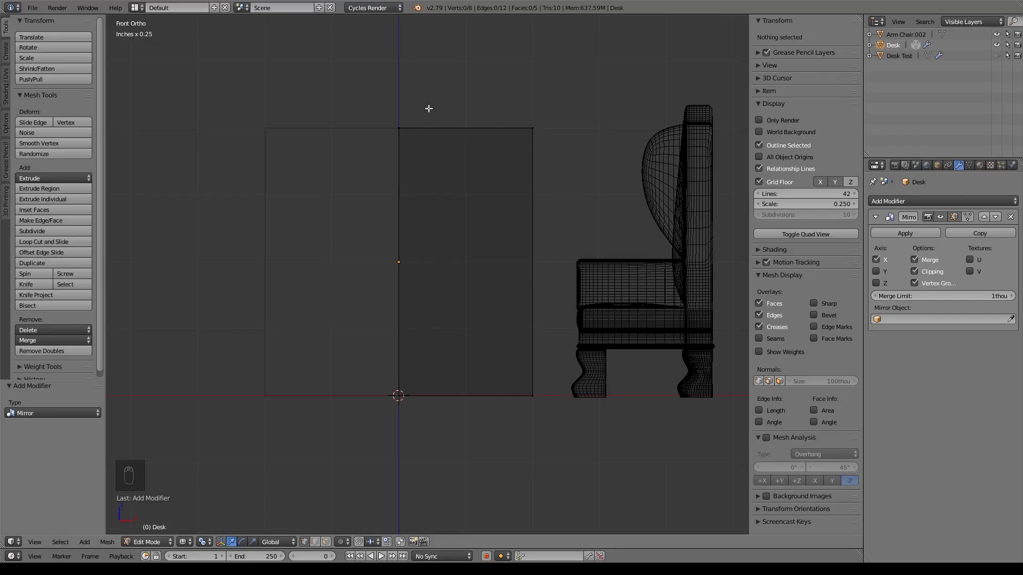
{"action": "middle_click_drag", "start_coordinate": [514, 98], "coordinate": [506, 138], "text": "shift"}
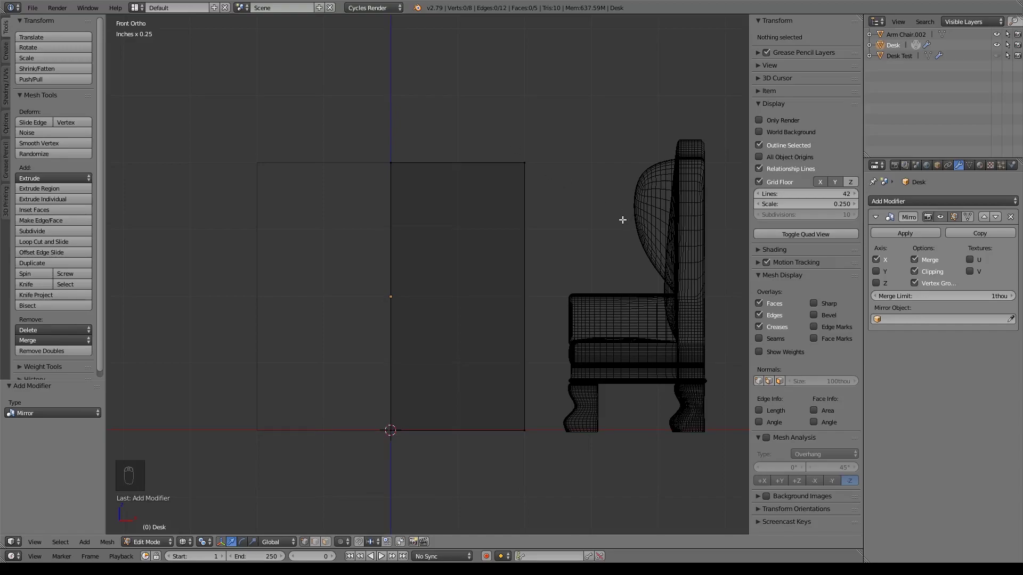
{"action": "middle_click_drag", "start_coordinate": [626, 285], "coordinate": [588, 286]}
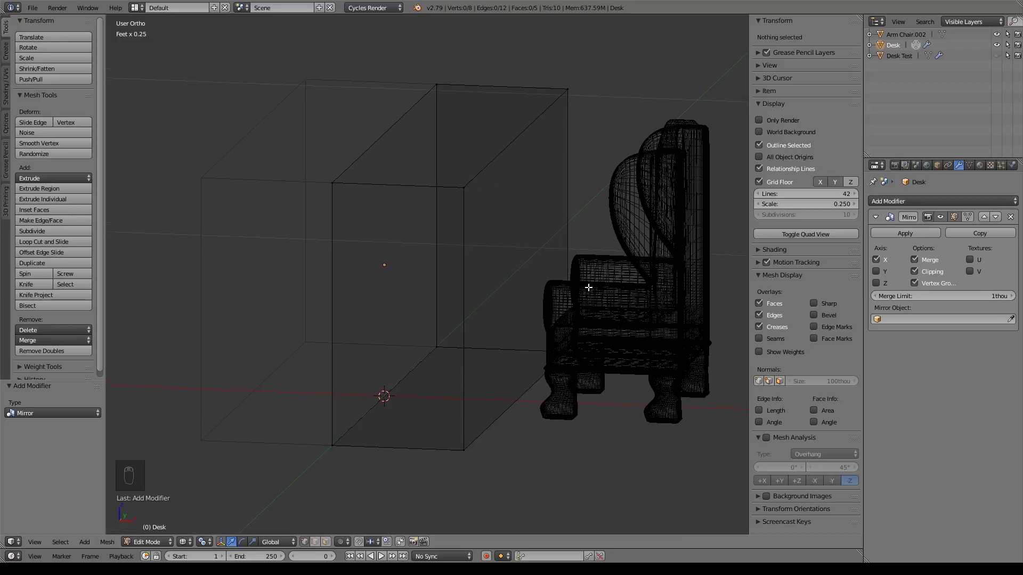
{"action": "key", "text": "KP_7"}
{"action": "key", "text": "z"}
{"action": "scroll", "coordinate": [586, 286], "scroll_direction": "down", "scroll_amount": 3}
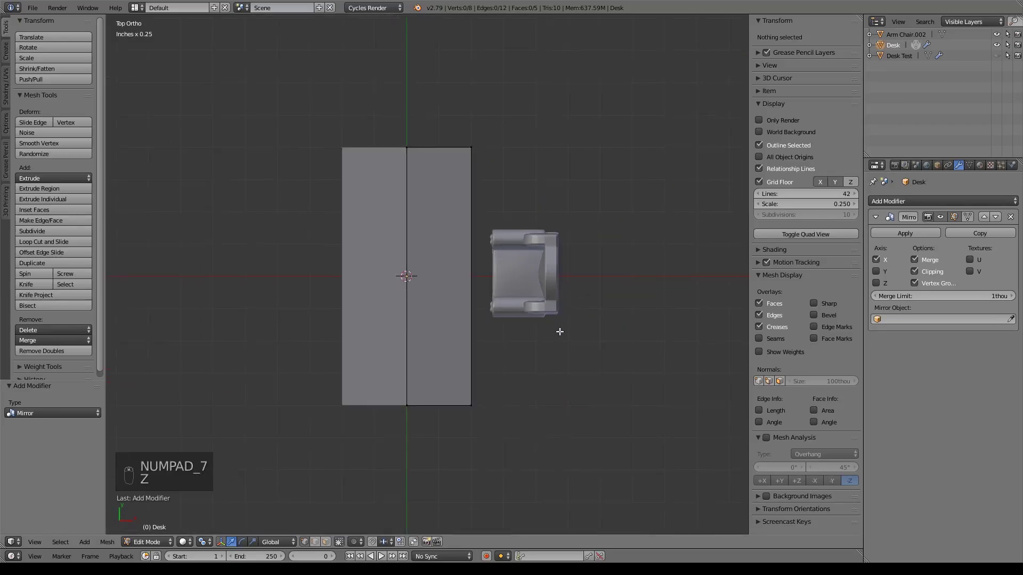
{"action": "scroll", "coordinate": [574, 330], "scroll_direction": "up", "scroll_amount": 1}
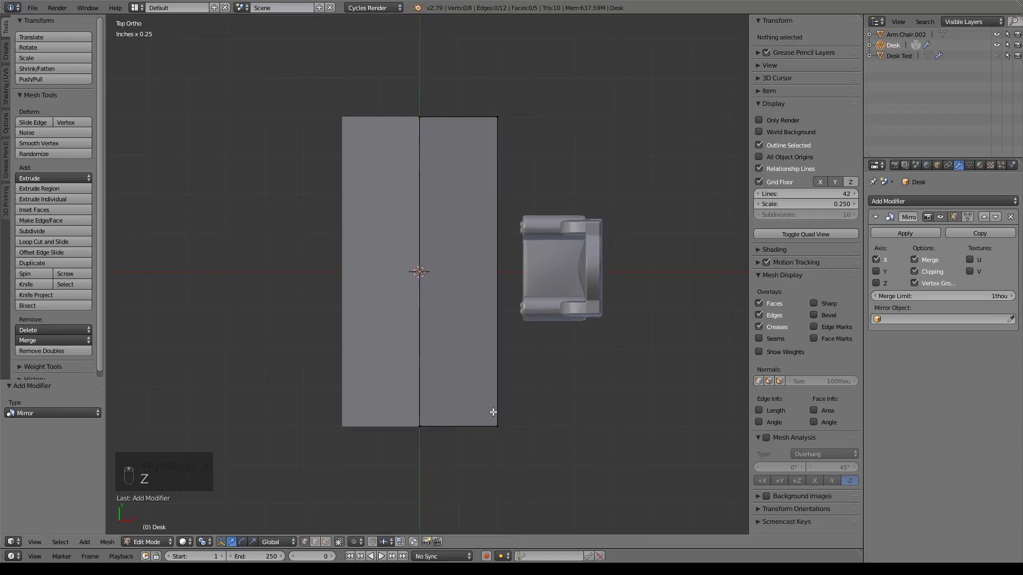
{"action": "key", "text": "a"}
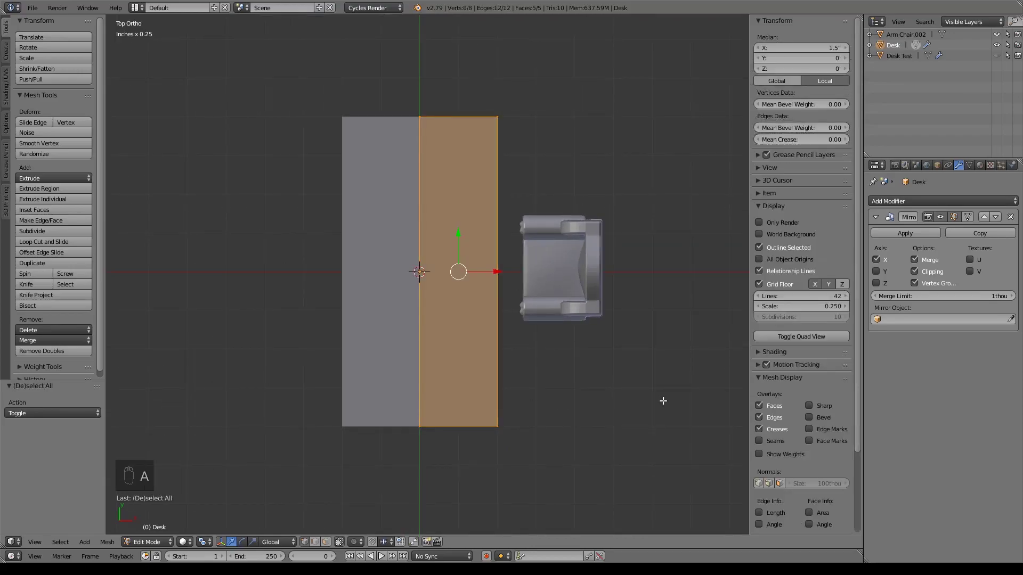
{"action": "key", "text": "s"}
{"action": "key", "text": "y"}
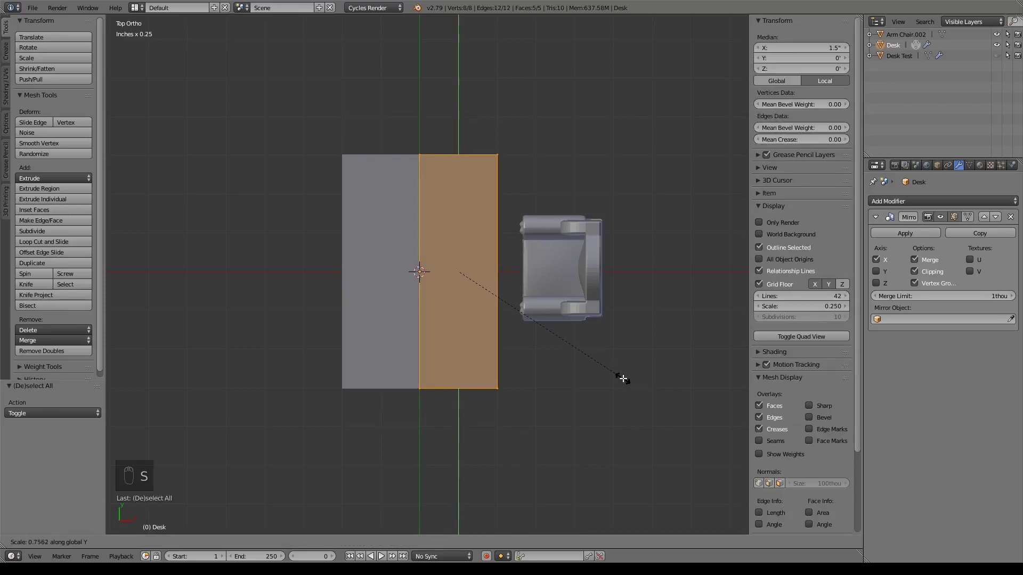
{"action": "left_click", "coordinate": [623, 379]}
Step: Return to object mode and set the desk's Y dimension to 1.5"
{"action": "key", "text": "Tab"}
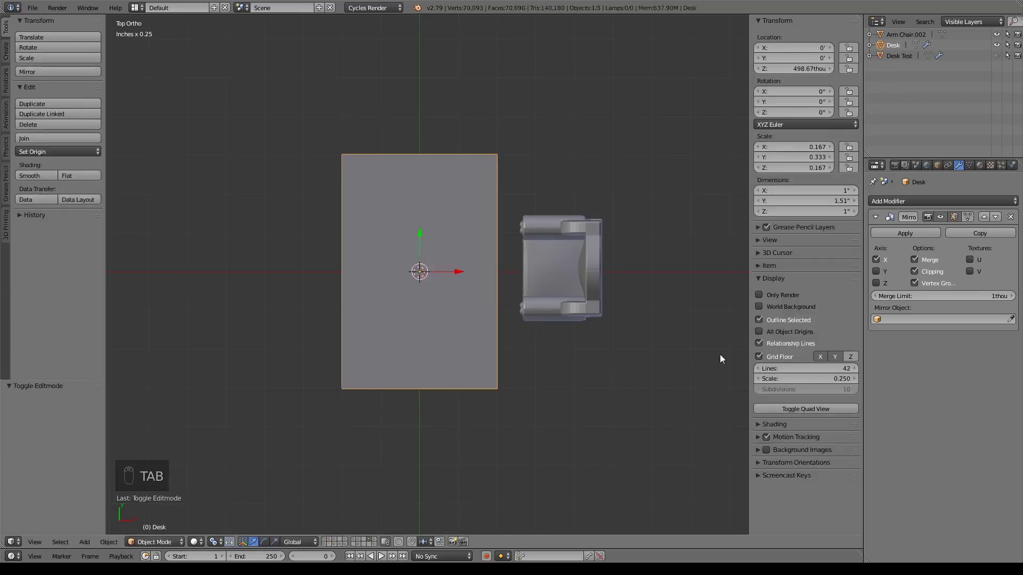
{"action": "left_click", "coordinate": [836, 200]}
{"action": "type", "text": "1.5"}
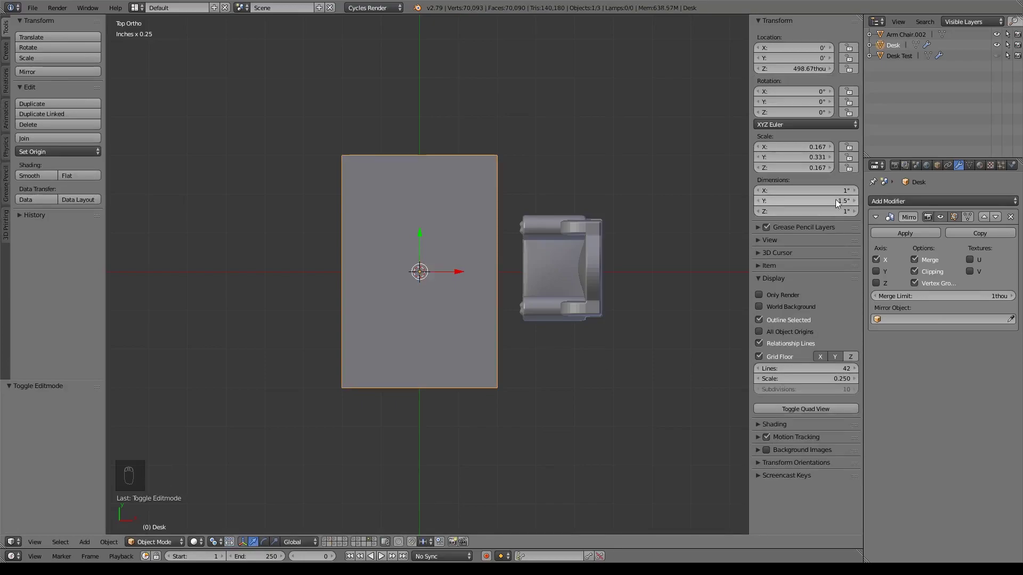
Step: Add two loop cuts across the desk's length and scale them apart along Y to about 2.74
{"action": "key", "text": "Return"}
{"action": "scroll", "coordinate": [602, 244], "scroll_direction": "up", "scroll_amount": 1}
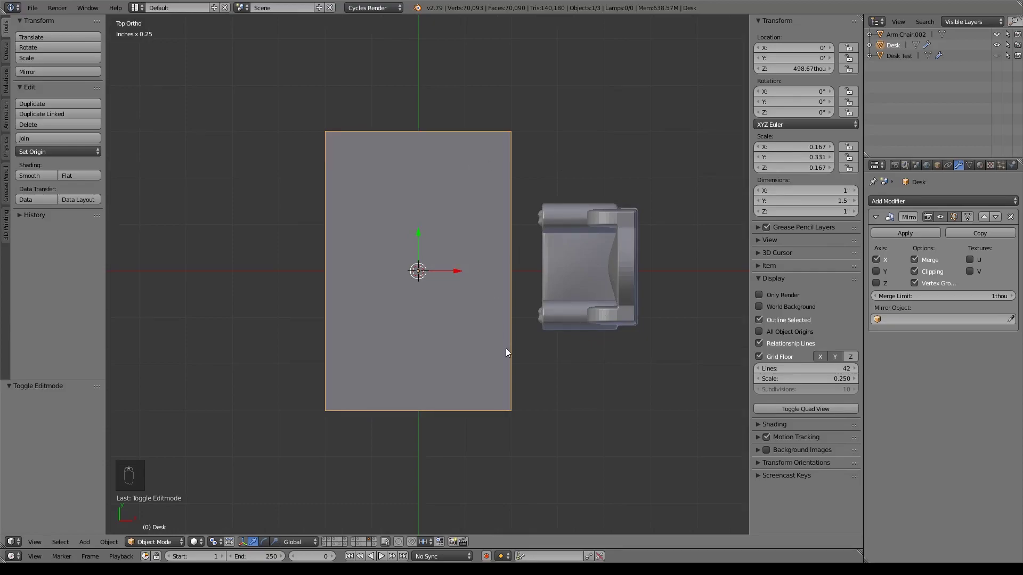
{"action": "key", "text": "Tab"}
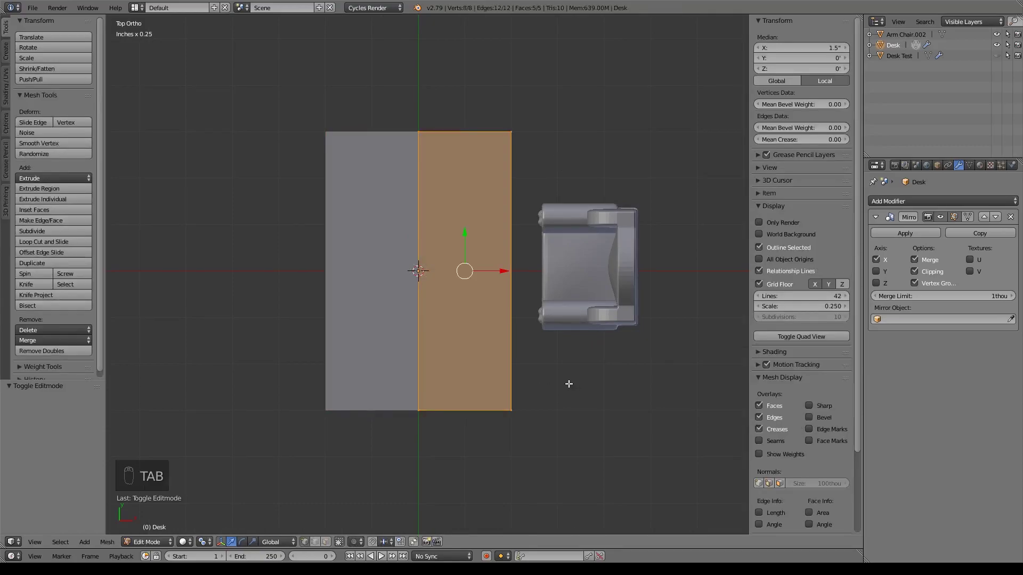
{"action": "key", "text": "ctrl+r"}
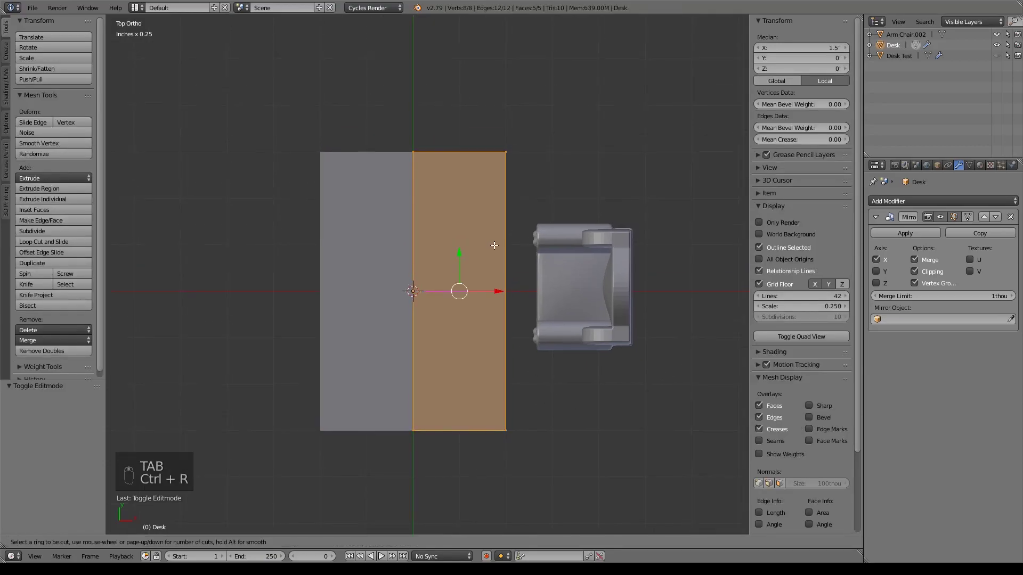
{"action": "scroll", "coordinate": [494, 245], "scroll_direction": "up", "scroll_amount": 1}
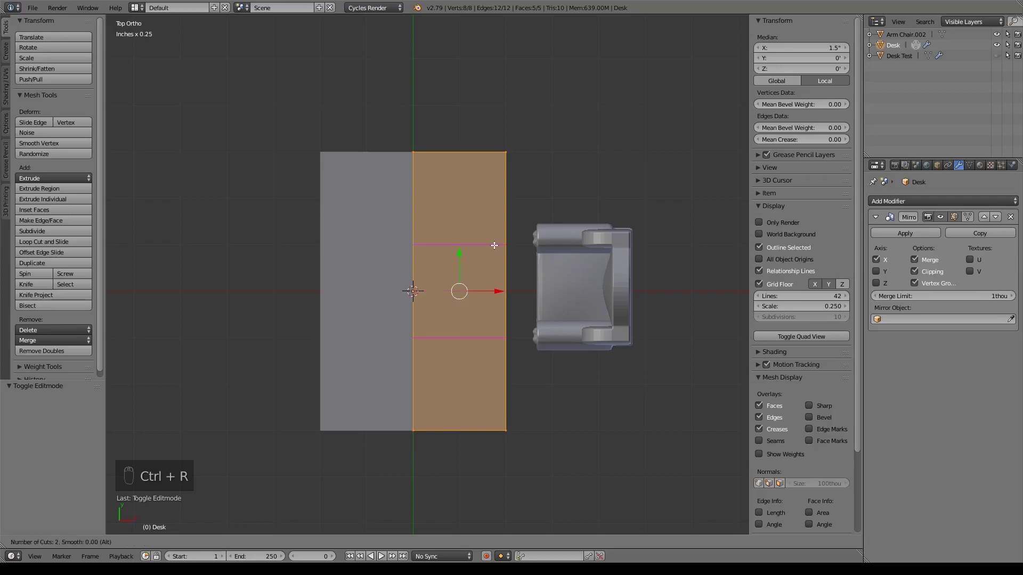
{"action": "left_click", "coordinate": [494, 245]}
{"action": "right_click", "coordinate": [494, 245]}
{"action": "key", "text": "s"}
{"action": "key", "text": "y"}
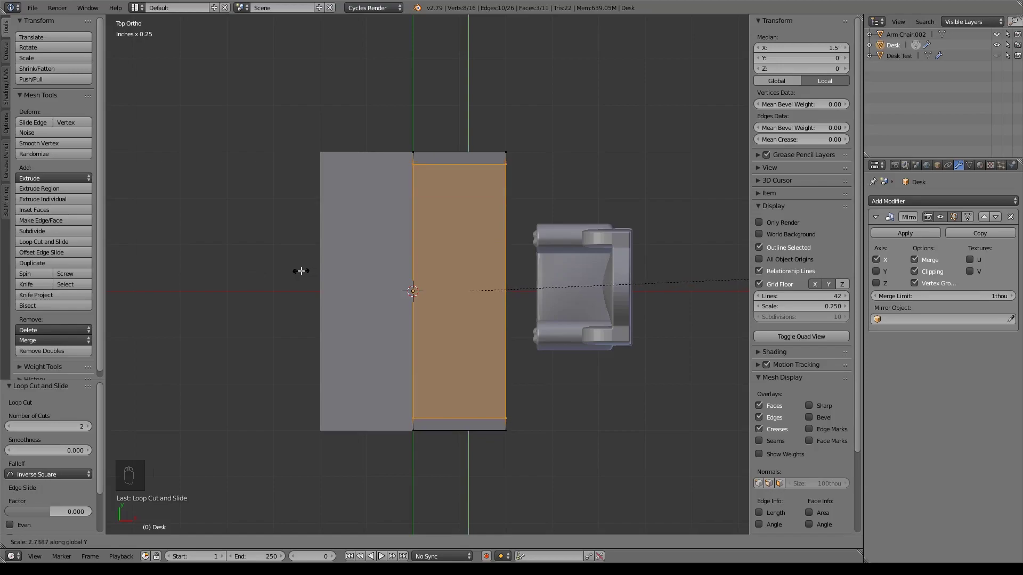
{"action": "left_click", "coordinate": [300, 271]}
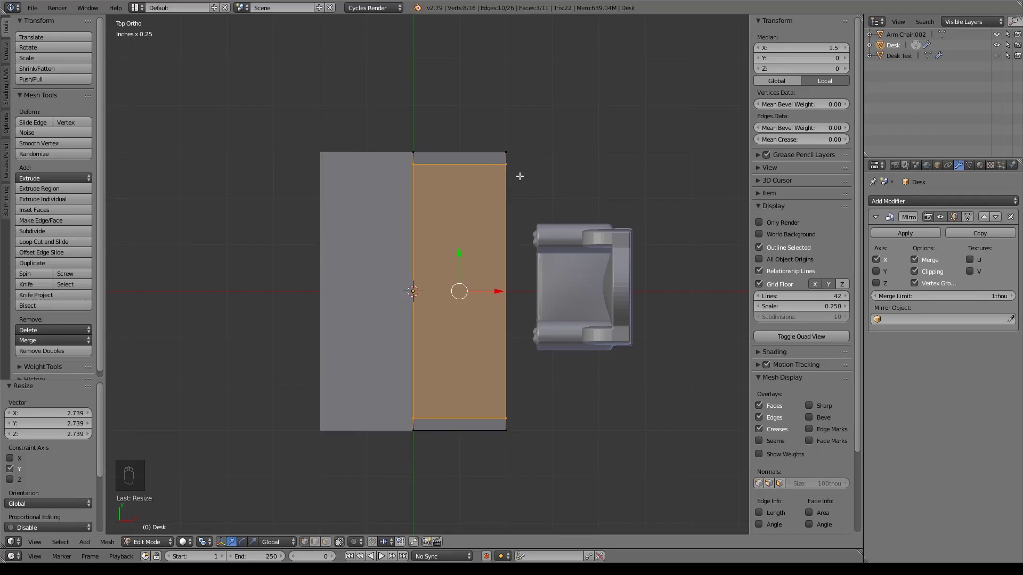
Step: Add a horizontal loop cut at the desk's mid-height and a second one just below it, with an edge slide of about -0.82
{"action": "middle_click_drag", "start_coordinate": [555, 372], "coordinate": [511, 251]}
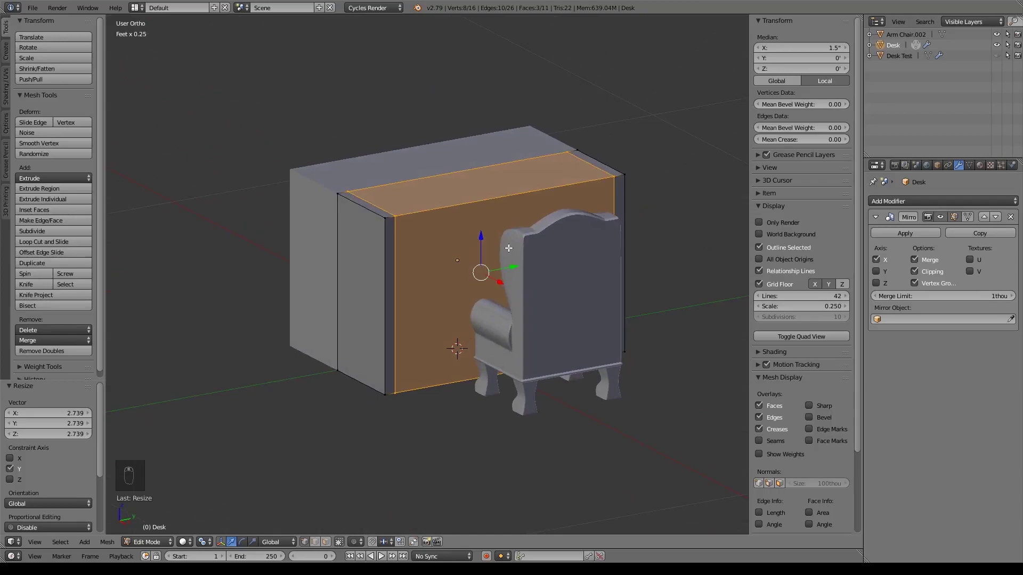
{"action": "key", "text": "KP_1"}
{"action": "scroll", "coordinate": [524, 250], "scroll_direction": "up", "scroll_amount": 3}
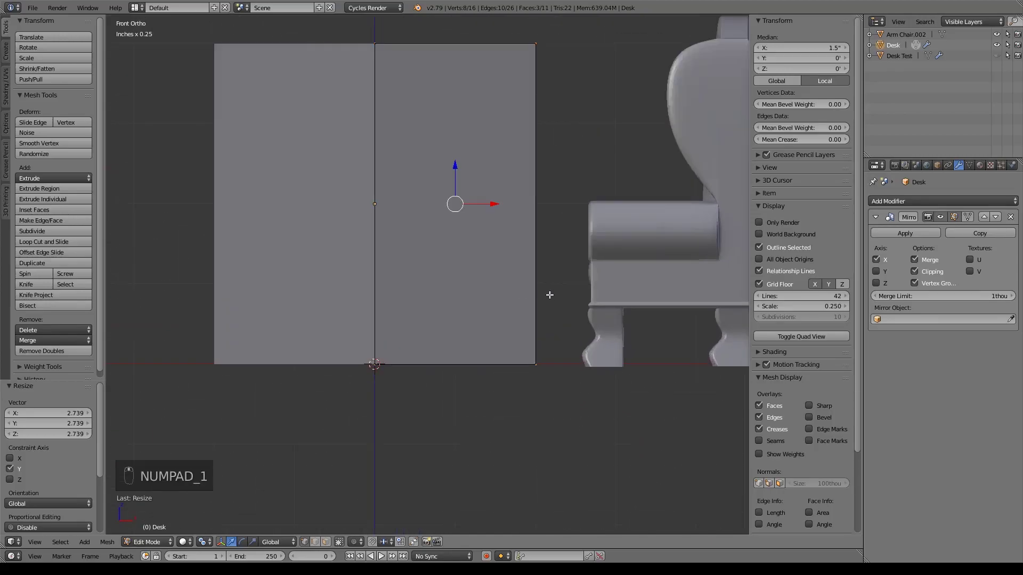
{"action": "key", "text": "ctrl+r"}
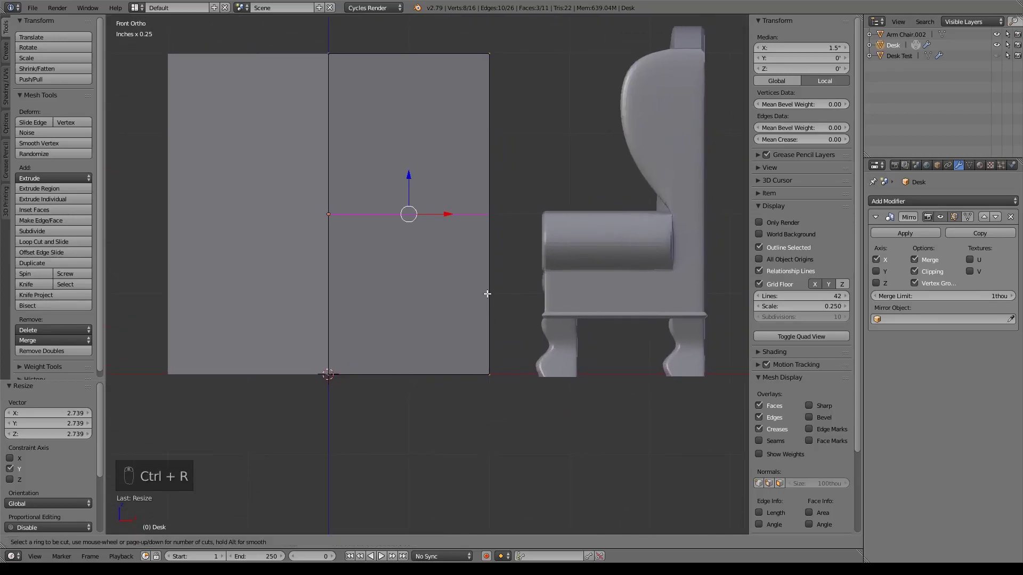
{"action": "key", "text": "Escape"}
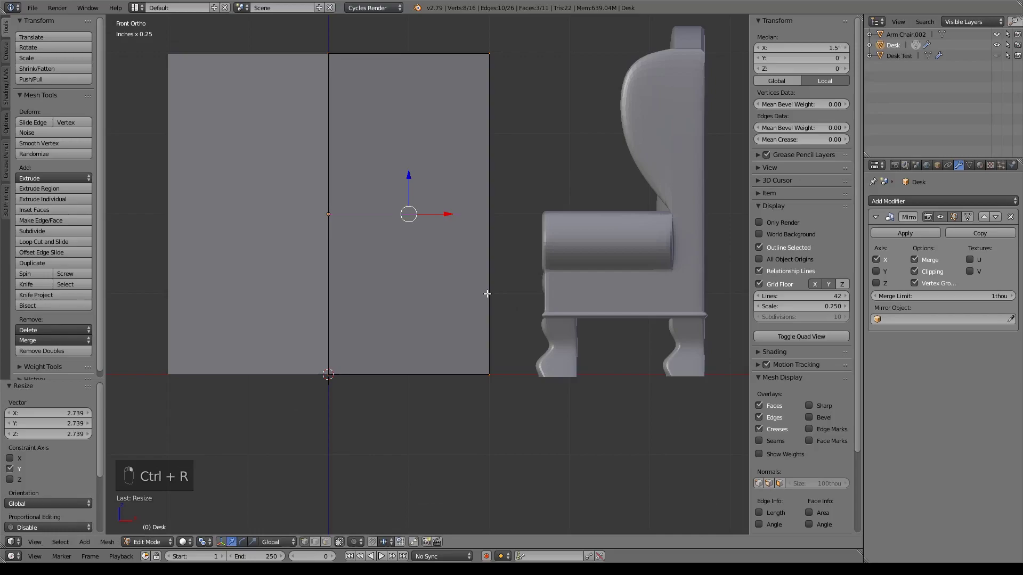
{"action": "key", "text": "ctrl+r"}
{"action": "left_click", "coordinate": [480, 251]}
{"action": "right_click", "coordinate": [480, 251]}
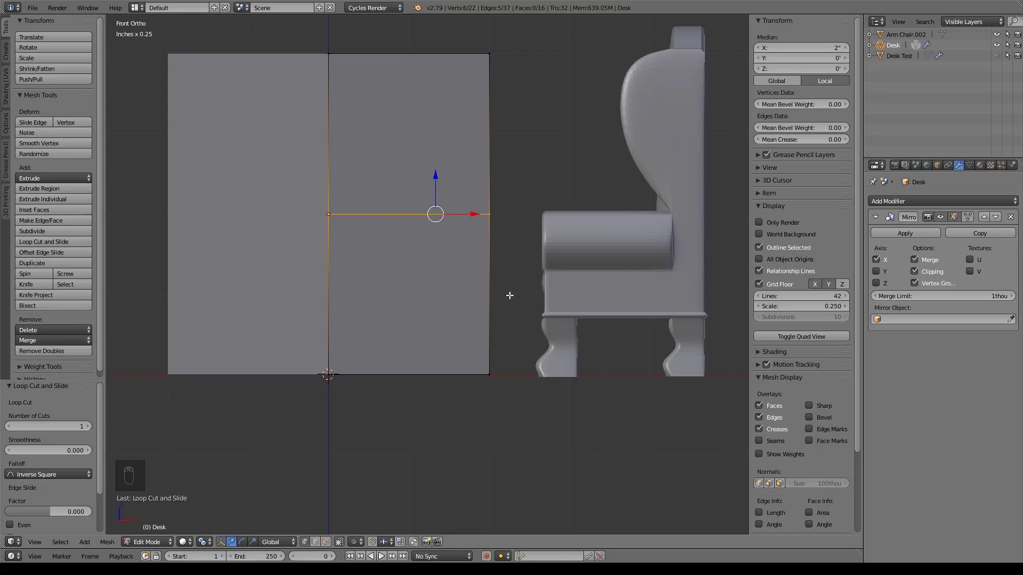
{"action": "key", "text": "ctrl+r"}
{"action": "left_click", "coordinate": [489, 290]}
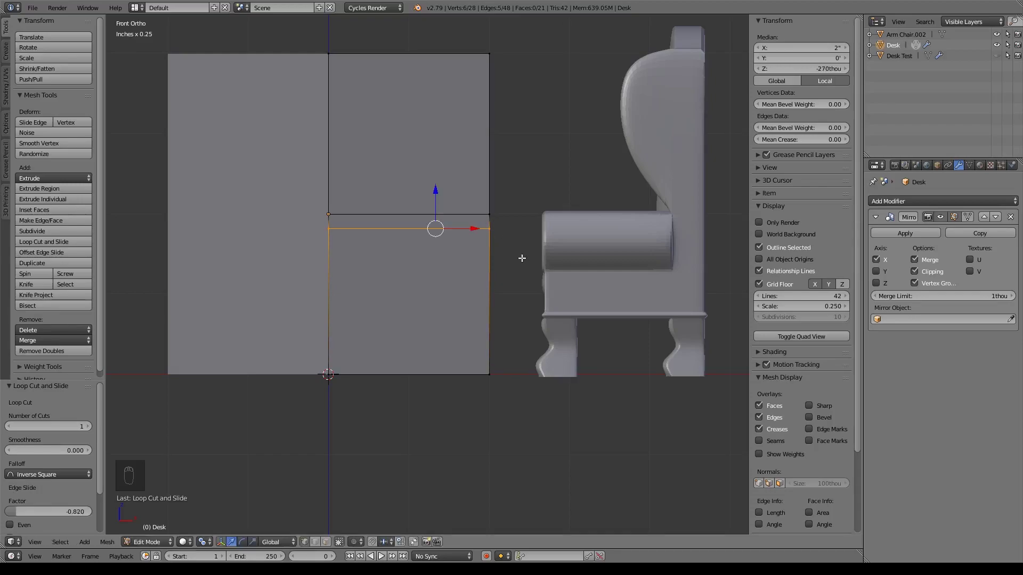
{"action": "key", "text": "a"}
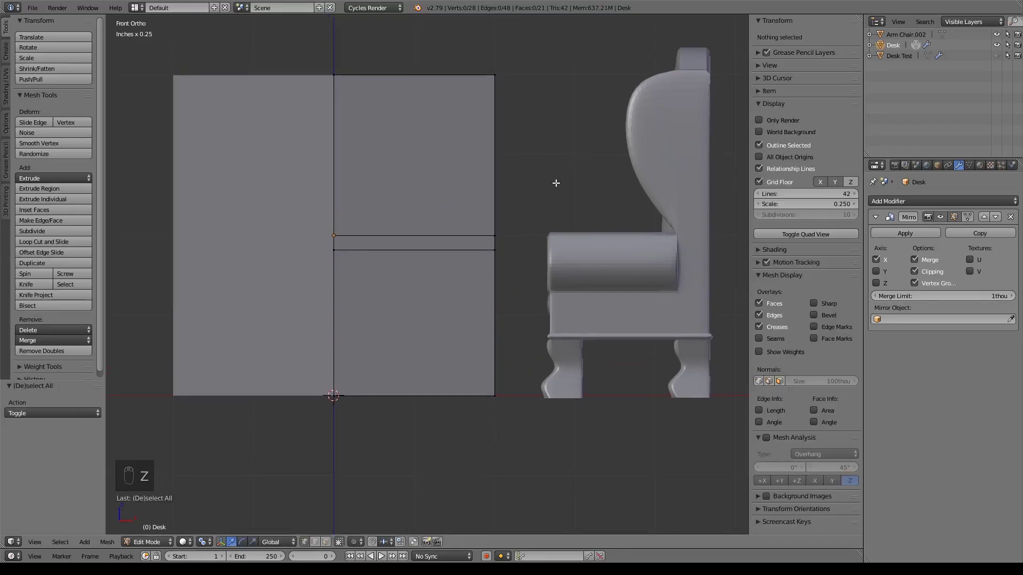
Step: In wireframe front view, move the desk's upper outer vertices inward along X, leaving a narrow flat top with sloped sides
{"action": "key", "text": "z"}
{"action": "key", "text": "b"}
{"action": "left_click_drag", "start_coordinate": [474, 52], "coordinate": [538, 114]}
{"action": "left_click_drag", "start_coordinate": [537, 72], "coordinate": [393, 69]}
Step: Move all outer vertices of the desk's lower half inward along X by about 66.3 thou
{"action": "key", "text": "a"}
{"action": "key", "text": "b"}
{"action": "left_click_drag", "start_coordinate": [475, 206], "coordinate": [516, 407]}
{"action": "left_click_drag", "start_coordinate": [532, 292], "coordinate": [512, 289]}
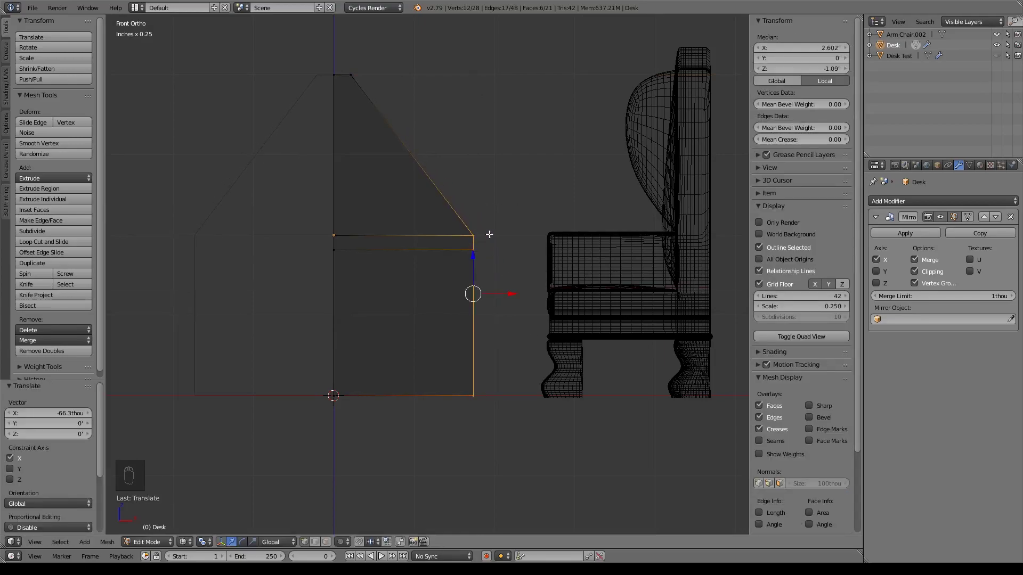
Step: Extrude the outer side of the thin mid-height band outward along X by about 64.7 thou to form a ledge
{"action": "key", "text": "a"}
{"action": "key", "text": "b"}
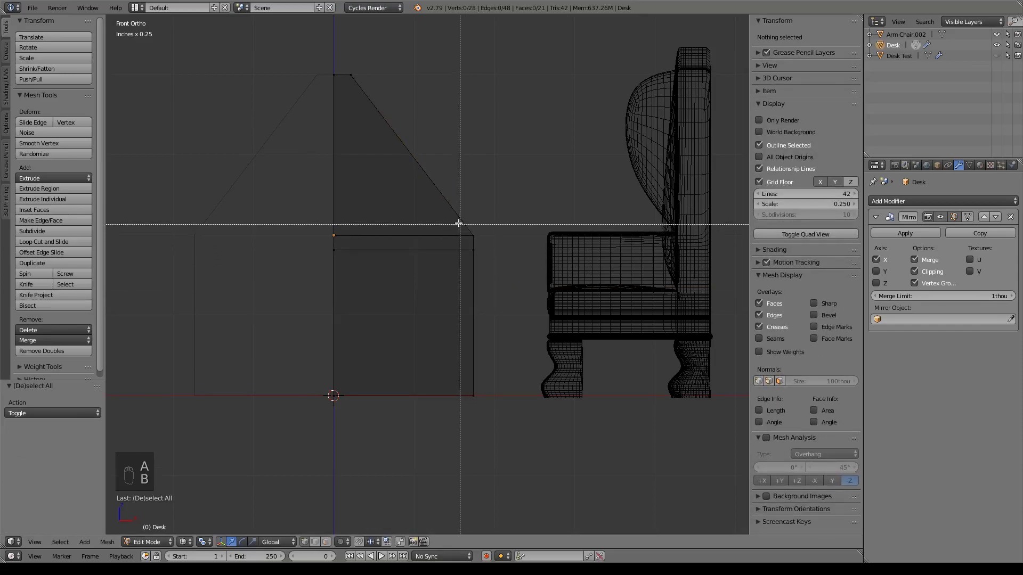
{"action": "left_click_drag", "start_coordinate": [459, 223], "coordinate": [500, 266]}
{"action": "key", "text": "e"}
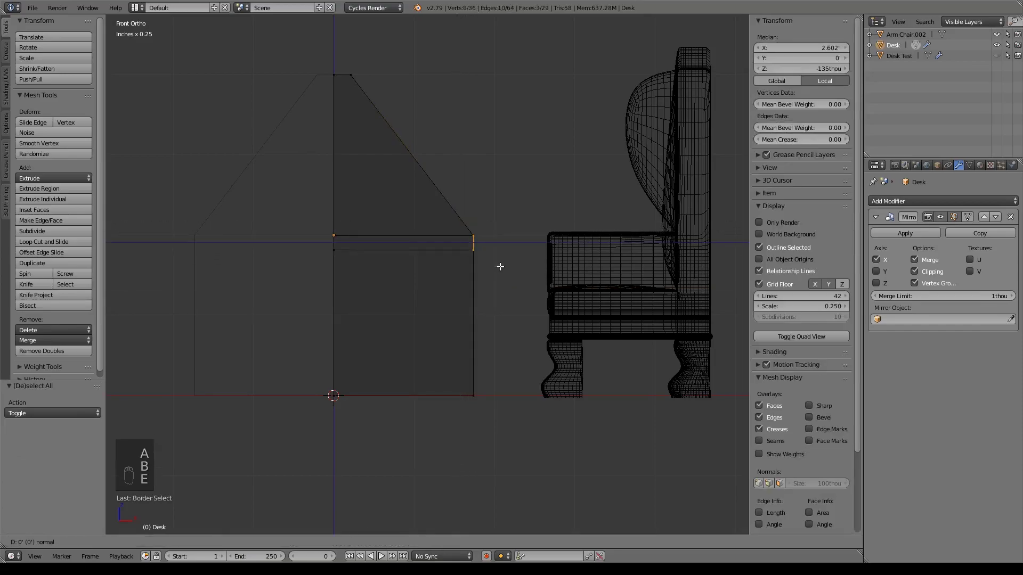
{"action": "right_click", "coordinate": [500, 267]}
{"action": "left_click_drag", "start_coordinate": [511, 242], "coordinate": [533, 245]}
Step: Add a vertical loop cut to the overhanging ledge, slid towards its outer edge
{"action": "scroll", "coordinate": [546, 303], "scroll_direction": "up", "scroll_amount": 5}
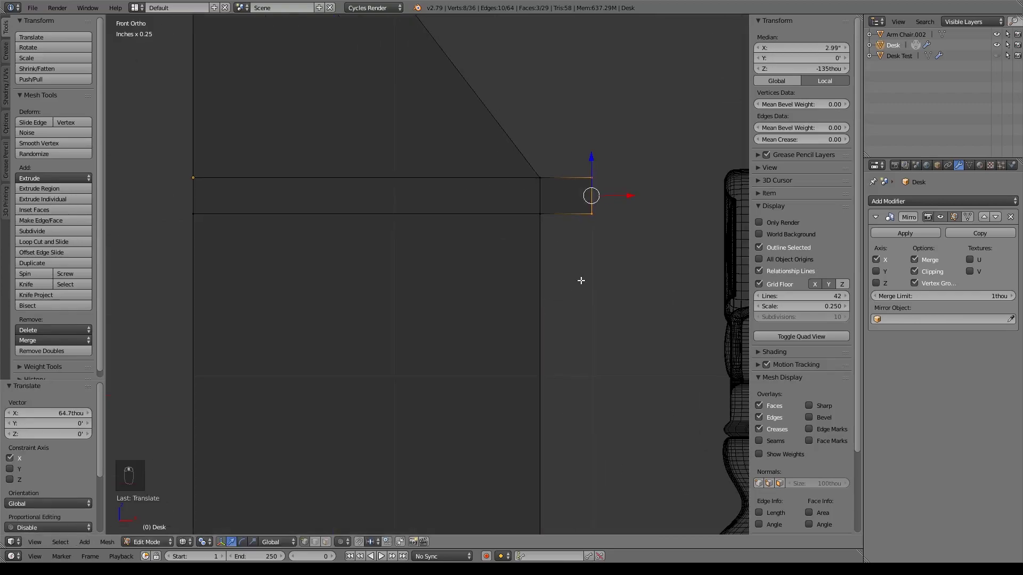
{"action": "middle_click_drag", "start_coordinate": [584, 278], "coordinate": [500, 351], "text": "shift"}
{"action": "key", "text": "ctrl+r"}
{"action": "left_click", "coordinate": [482, 257]}
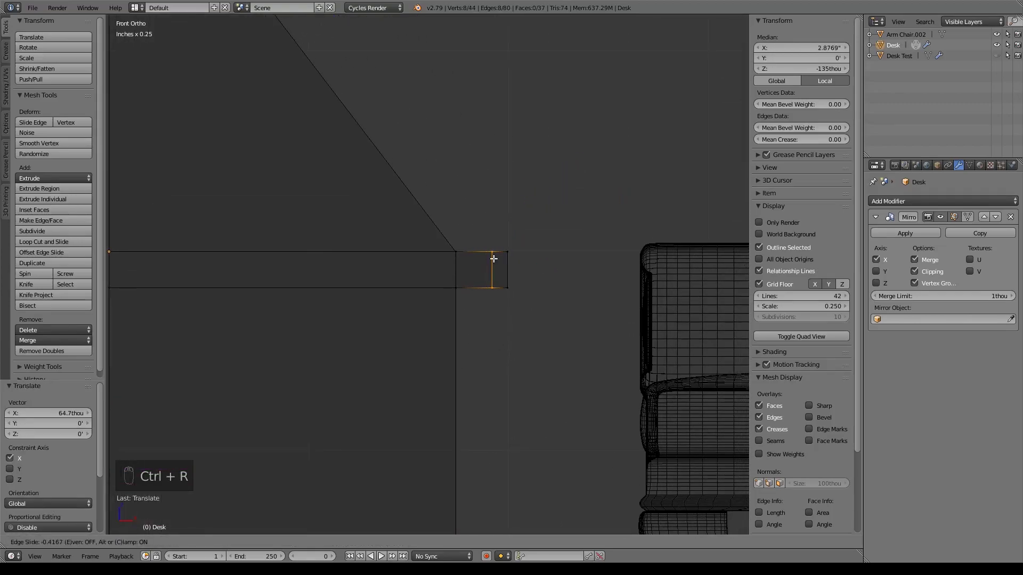
{"action": "left_click", "coordinate": [491, 262]}
Step: Extrude the top of the ledge's outer strip upward to form a raised lip and raise it by 10 thou
{"action": "key", "text": "a"}
{"action": "key", "text": "b"}
{"action": "left_click_drag", "start_coordinate": [479, 237], "coordinate": [525, 266]}
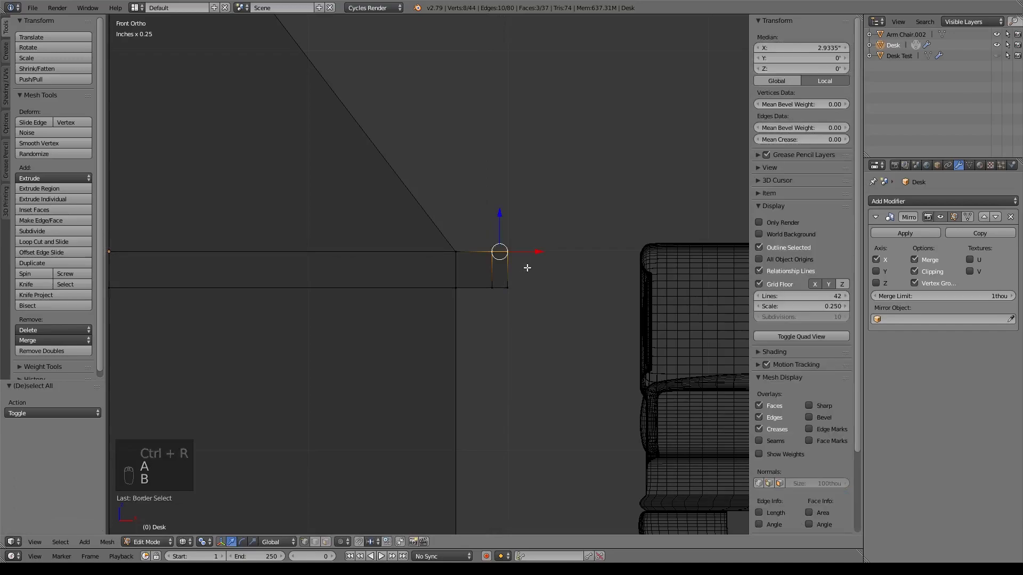
{"action": "key", "text": "e"}
{"action": "left_click", "coordinate": [502, 211]}
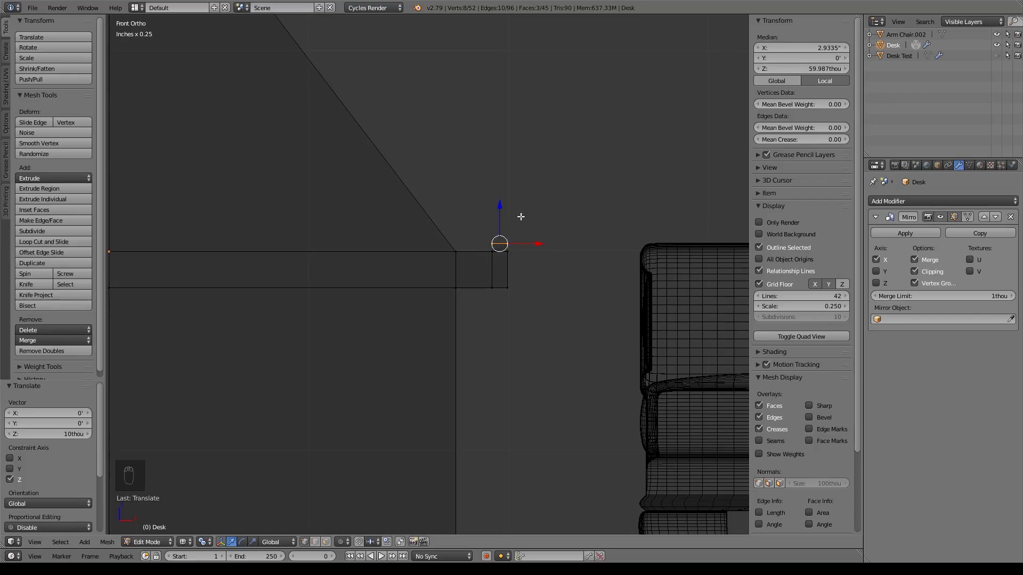
{"action": "key", "text": "z"}
{"action": "middle_click_drag", "start_coordinate": [541, 300], "coordinate": [547, 383]}
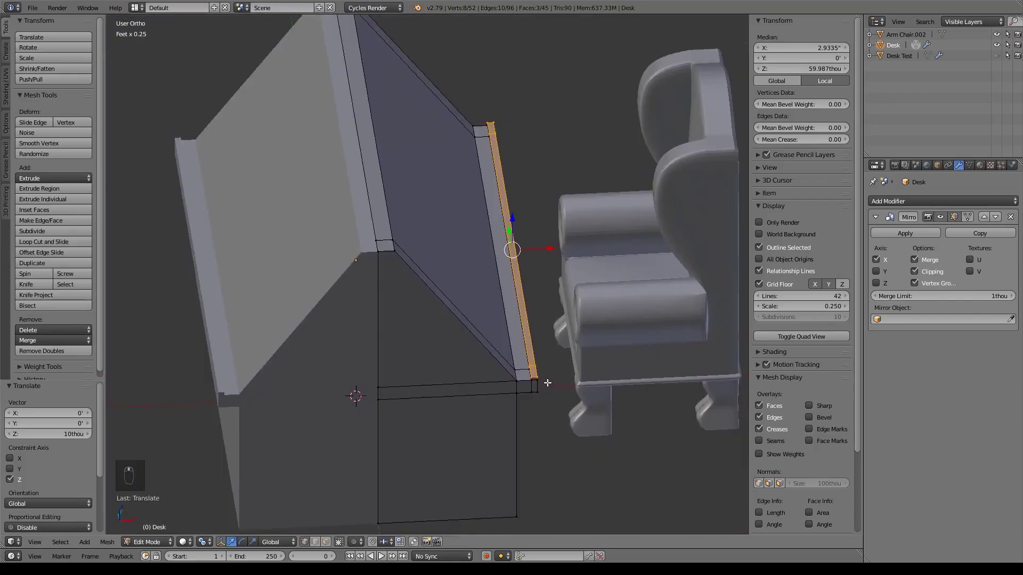
Step: In wireframe front view, move the outer vertices of the desk's narrow top outward along X by 23.5 thou
{"action": "key", "text": "KP_1"}
{"action": "scroll", "coordinate": [426, 237], "scroll_direction": "up", "scroll_amount": 4}
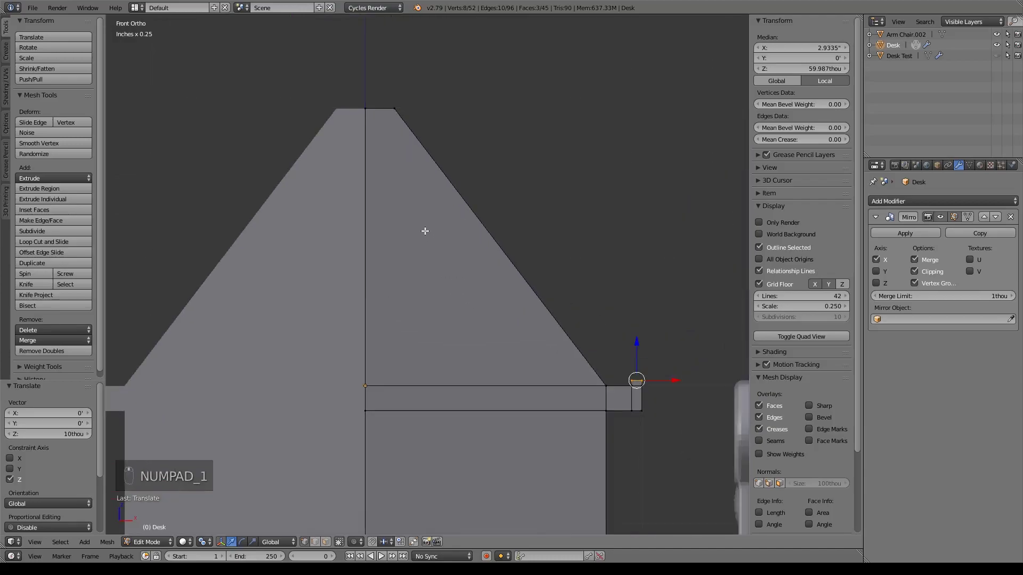
{"action": "middle_click_drag", "start_coordinate": [370, 116], "coordinate": [409, 228], "text": "shift"}
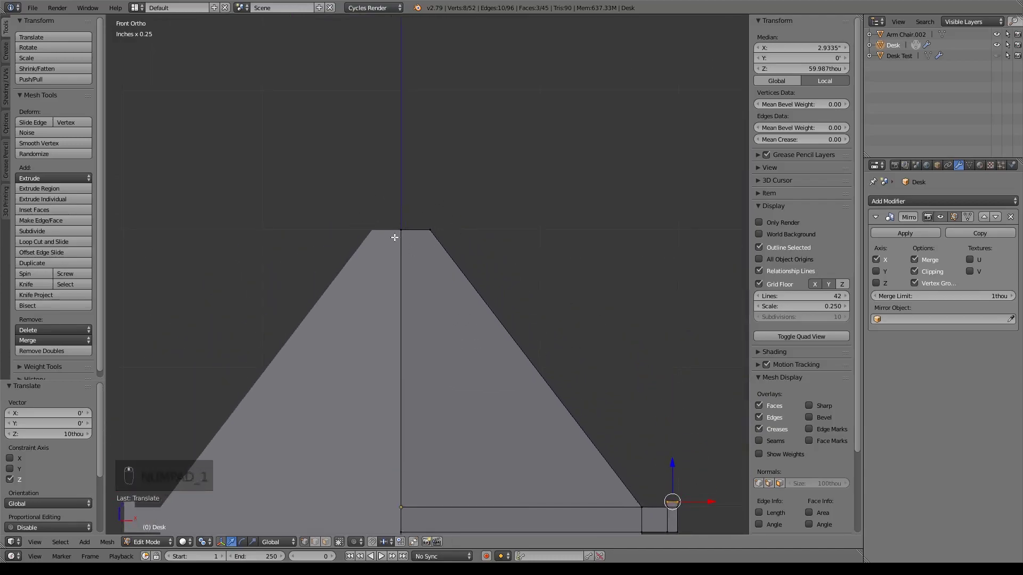
{"action": "scroll", "coordinate": [459, 278], "scroll_direction": "up", "scroll_amount": 3}
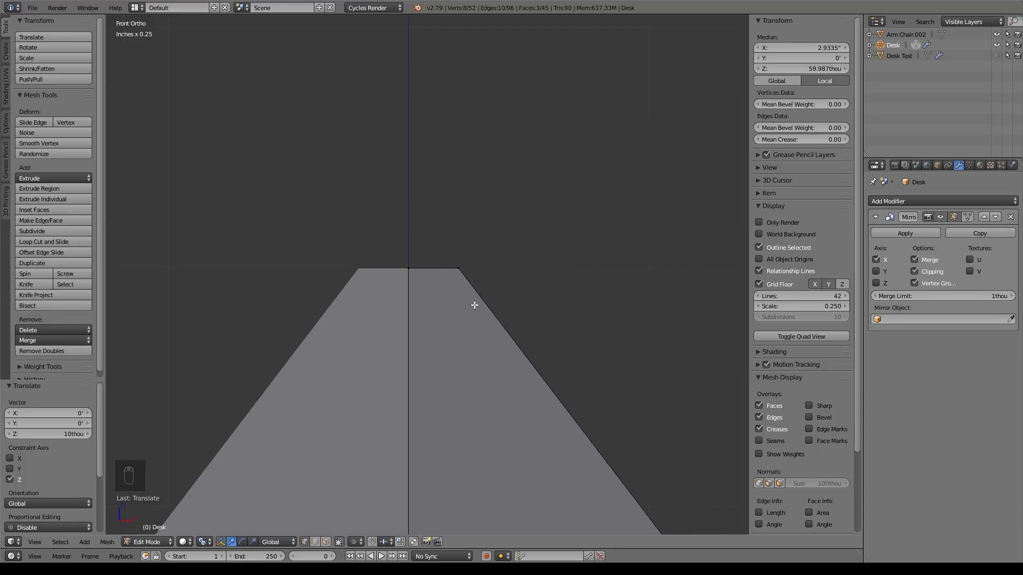
{"action": "key", "text": "z"}
{"action": "key", "text": "b"}
{"action": "left_click_drag", "start_coordinate": [444, 252], "coordinate": [489, 274]}
{"action": "scroll", "coordinate": [486, 282], "scroll_direction": "down", "scroll_amount": 5}
{"action": "key", "text": "a"}
{"action": "key", "text": "b"}
{"action": "scroll", "coordinate": [559, 320], "scroll_direction": "down", "scroll_amount": 8, "text": "shift"}
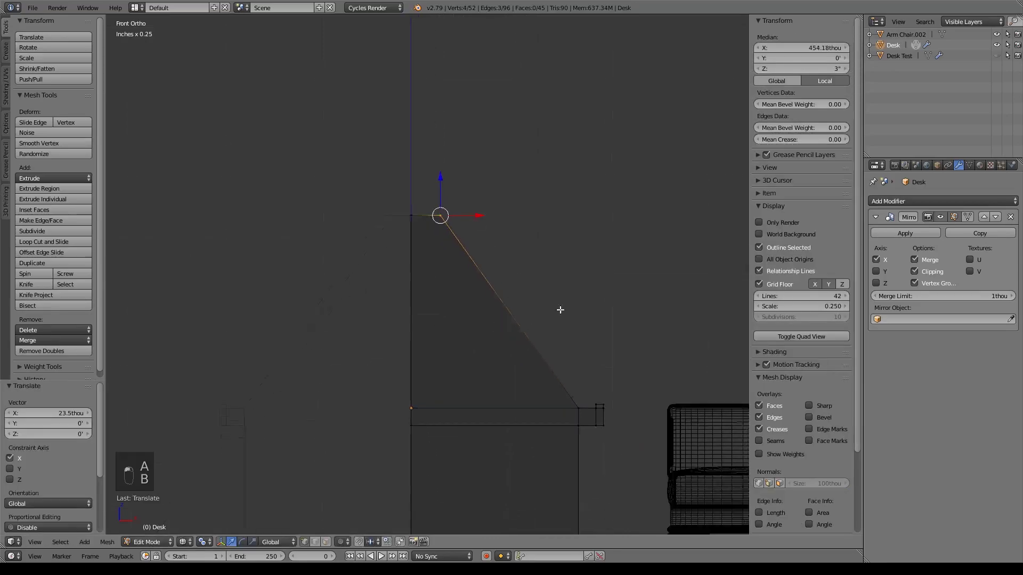
{"action": "middle_click_drag", "start_coordinate": [578, 270], "coordinate": [574, 265], "text": "shift"}
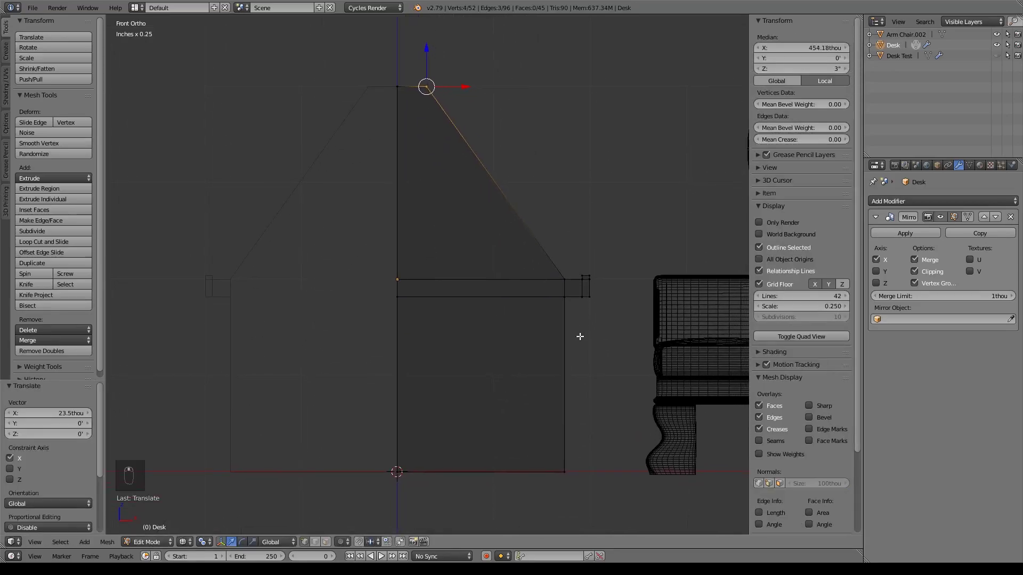
{"action": "middle_click_drag", "start_coordinate": [578, 337], "coordinate": [607, 411], "text": "shift"}
{"action": "middle_click_drag", "start_coordinate": [527, 269], "coordinate": [532, 315], "text": "shift"}
{"action": "key", "text": "a"}
Step: Leave mesh editing, show all layers in solid view and examine the wooden benches in the dungeon scene as a style reference
{"action": "middle_click_drag", "start_coordinate": [542, 210], "coordinate": [537, 247]}
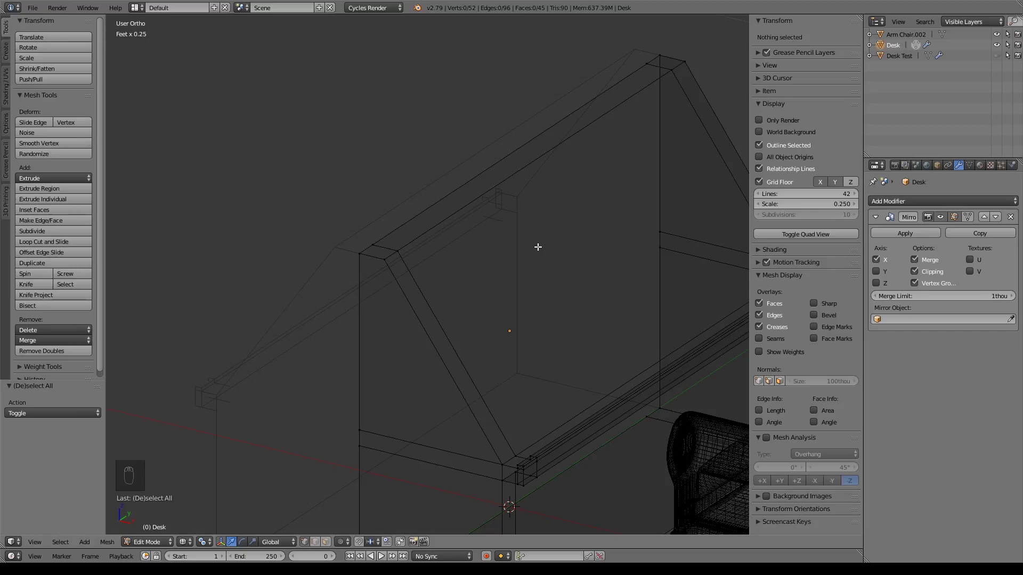
{"action": "key", "text": "Tab"}
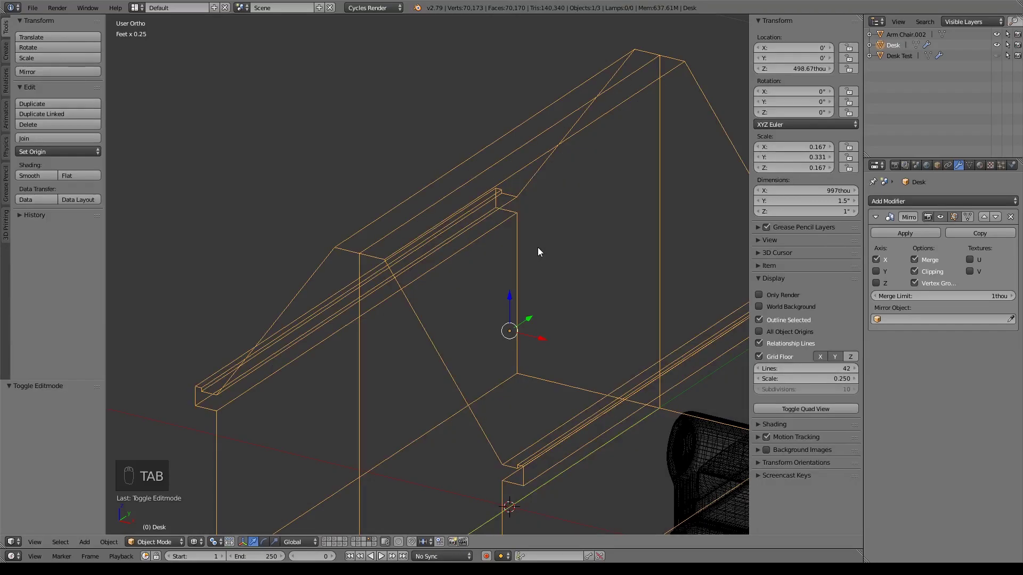
{"action": "key", "text": "grave"}
{"action": "scroll", "coordinate": [446, 302], "scroll_direction": "down", "scroll_amount": 5}
{"action": "key", "text": "z"}
{"action": "middle_click_drag", "start_coordinate": [455, 311], "coordinate": [407, 317]}
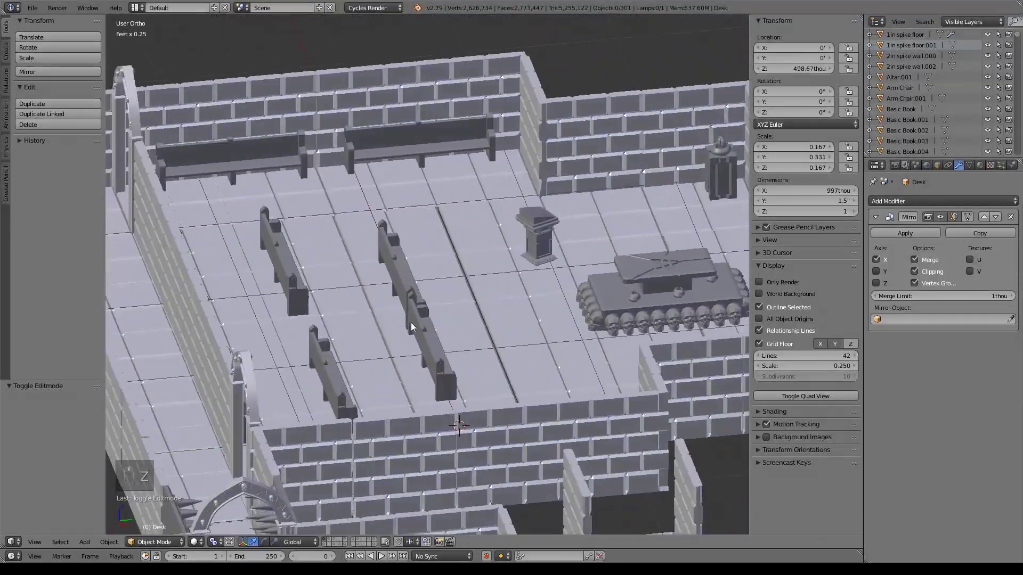
{"action": "scroll", "coordinate": [421, 341], "scroll_direction": "up", "scroll_amount": 5}
{"action": "middle_click_drag", "start_coordinate": [433, 363], "coordinate": [385, 219]}
{"action": "scroll", "coordinate": [472, 238], "scroll_direction": "down", "scroll_amount": 3}
{"action": "scroll", "coordinate": [345, 313], "scroll_direction": "up", "scroll_amount": 4}
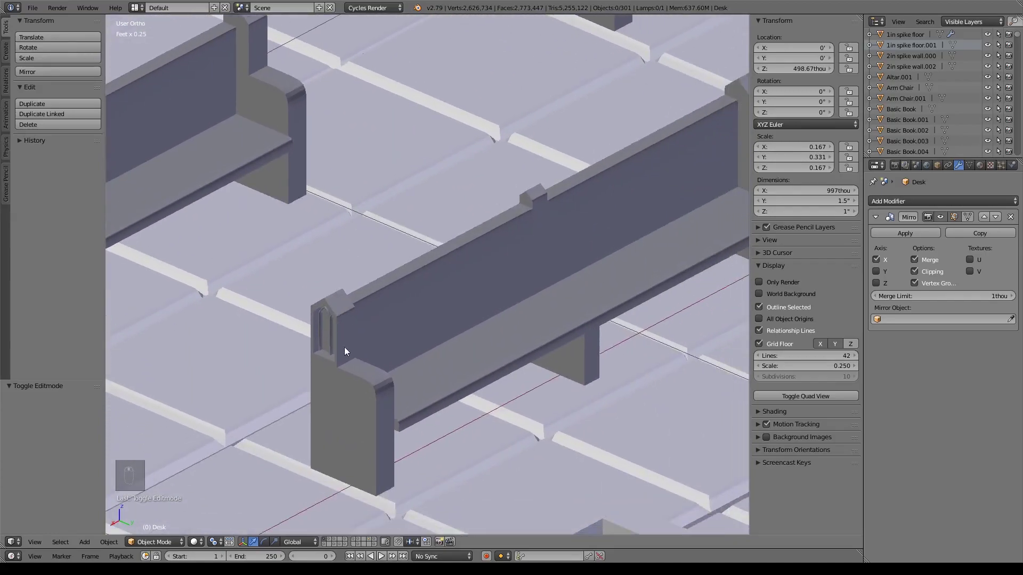
{"action": "middle_click_drag", "start_coordinate": [555, 165], "coordinate": [641, 251]}
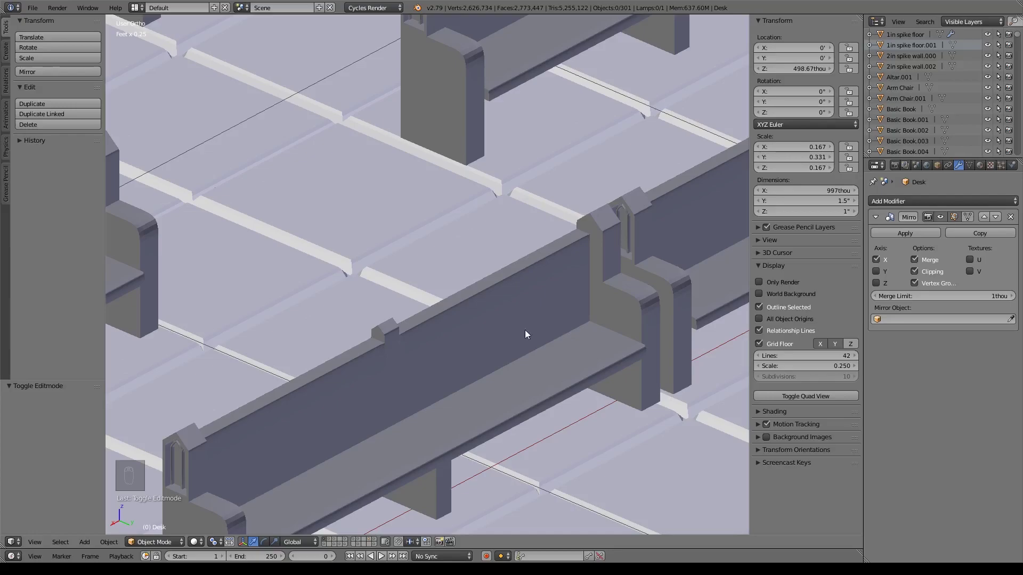
{"action": "middle_click_drag", "start_coordinate": [416, 382], "coordinate": [516, 212], "text": "shift"}
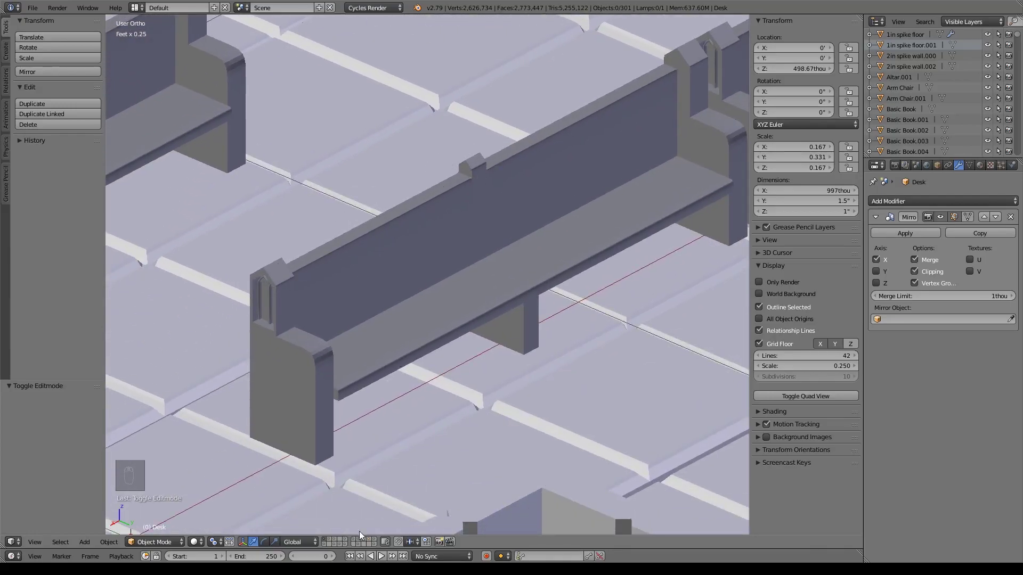
Step: Show only the layer holding the desk and armchair, then select the desk and frame it in front view
{"action": "left_click", "coordinate": [373, 541]}
{"action": "scroll", "coordinate": [470, 363], "scroll_direction": "down", "scroll_amount": 5}
{"action": "right_click", "coordinate": [382, 335]}
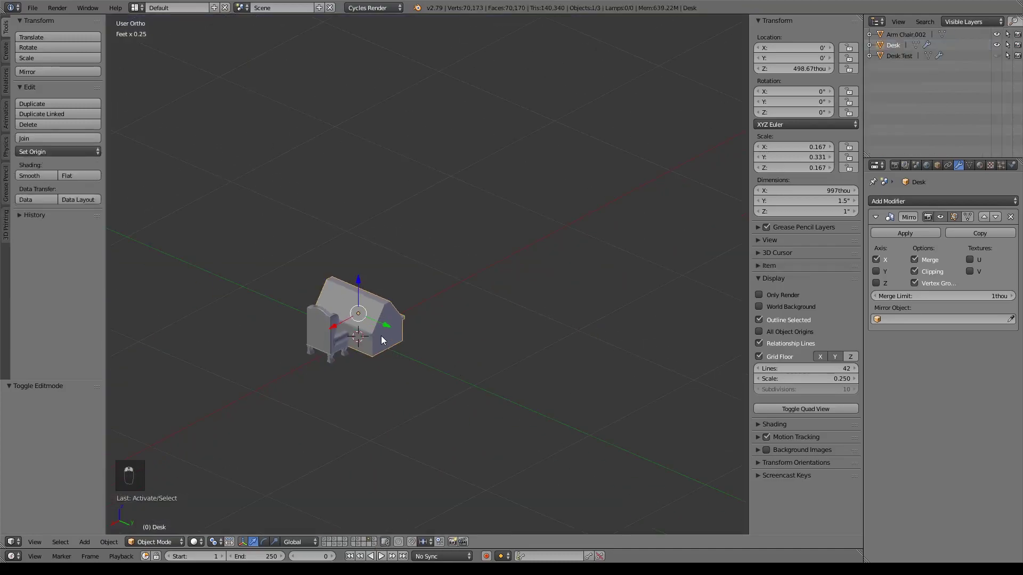
{"action": "key", "text": "KP_Decimal"}
{"action": "key", "text": "KP_1"}
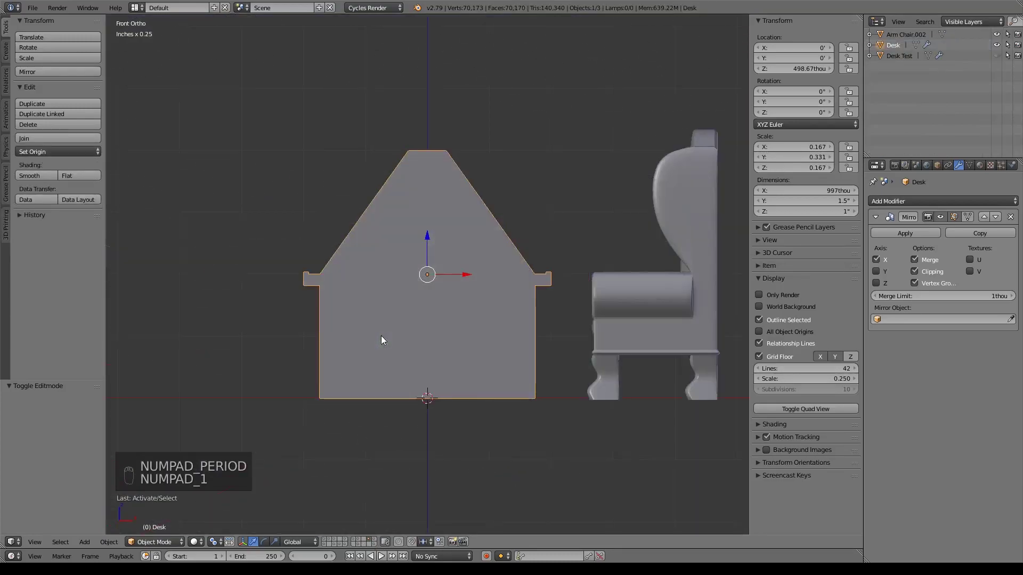
Step: Add two loop cuts across the middle of the desk and scale them together along Y to 0.098
{"action": "key", "text": "Tab"}
{"action": "middle_click_drag", "start_coordinate": [521, 197], "coordinate": [420, 243]}
{"action": "key", "text": "ctrl+r"}
{"action": "scroll", "coordinate": [445, 194], "scroll_direction": "up", "scroll_amount": 1}
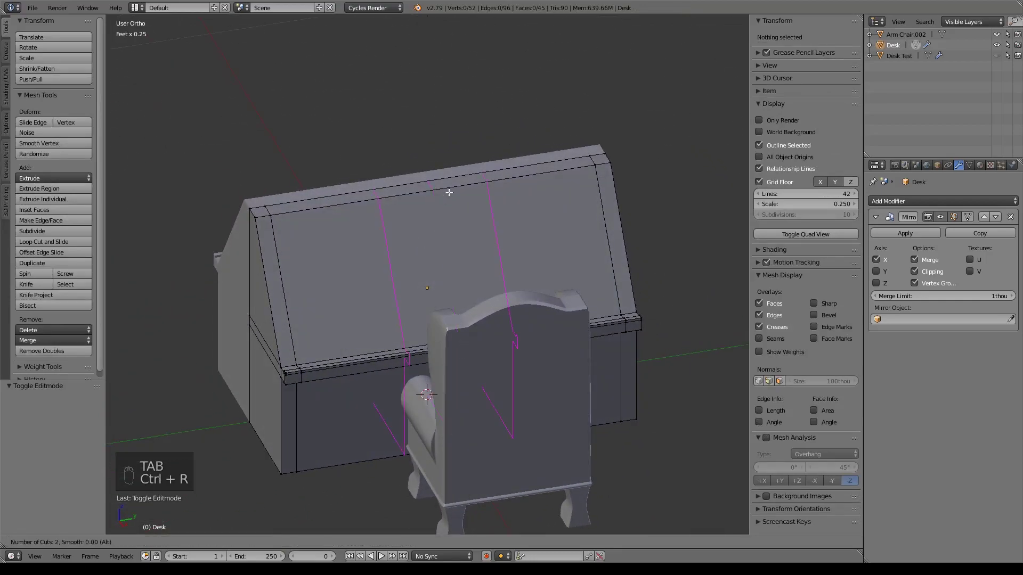
{"action": "left_click", "coordinate": [449, 192]}
{"action": "left_click", "coordinate": [449, 192]}
{"action": "key", "text": "s"}
{"action": "key", "text": "y"}
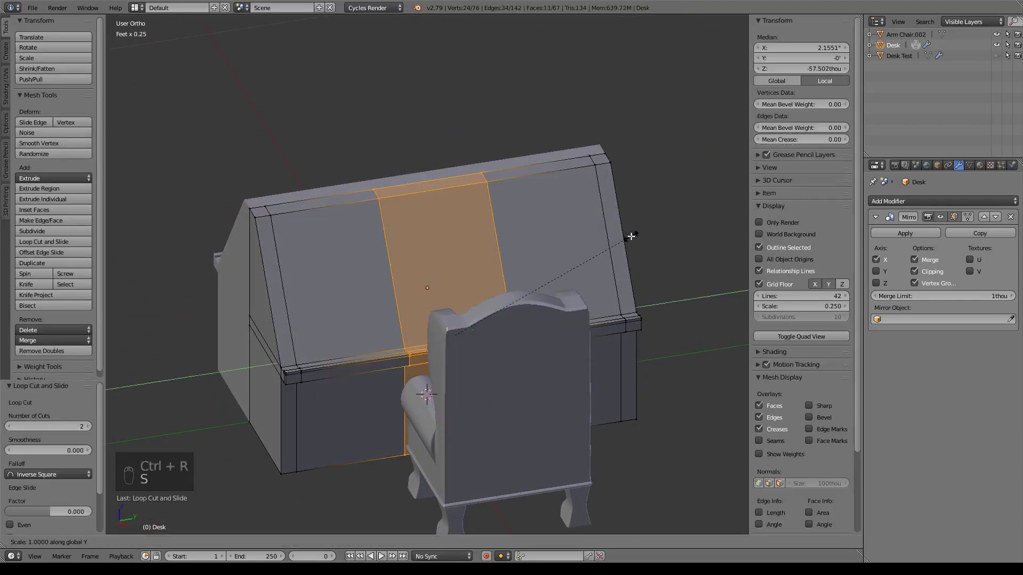
{"action": "left_click", "coordinate": [451, 317]}
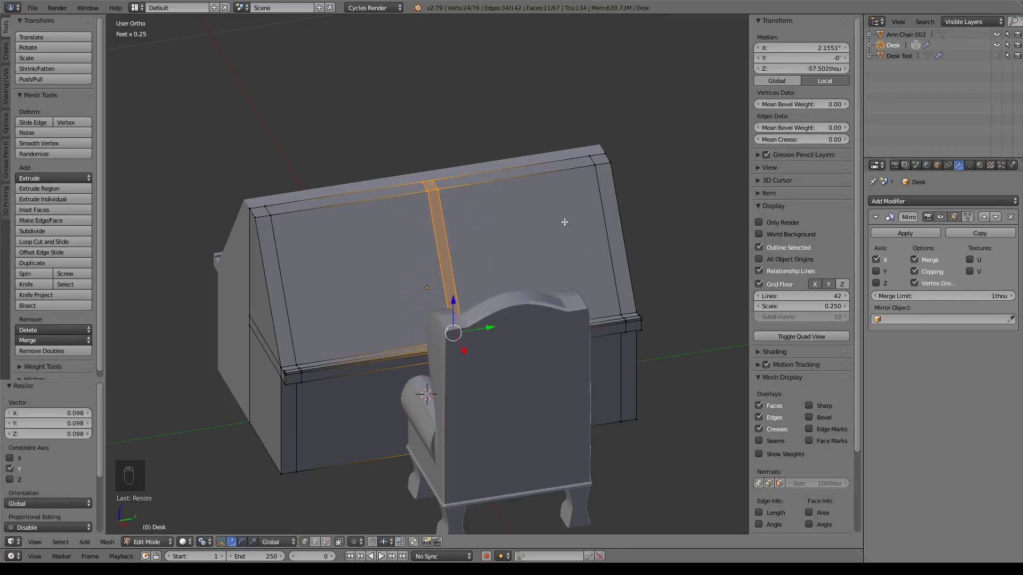
{"action": "middle_click_drag", "start_coordinate": [461, 231], "coordinate": [450, 265], "text": "shift"}
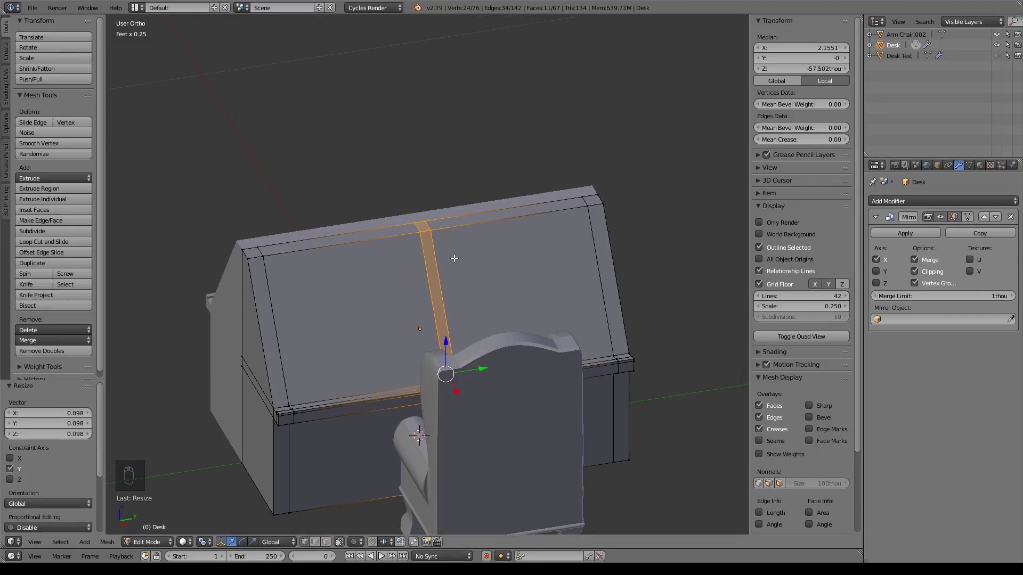
Step: Extrude the two end faces and the narrow middle face of the desk's top ridge upward into three posts
{"action": "right_click", "coordinate": [252, 258]}
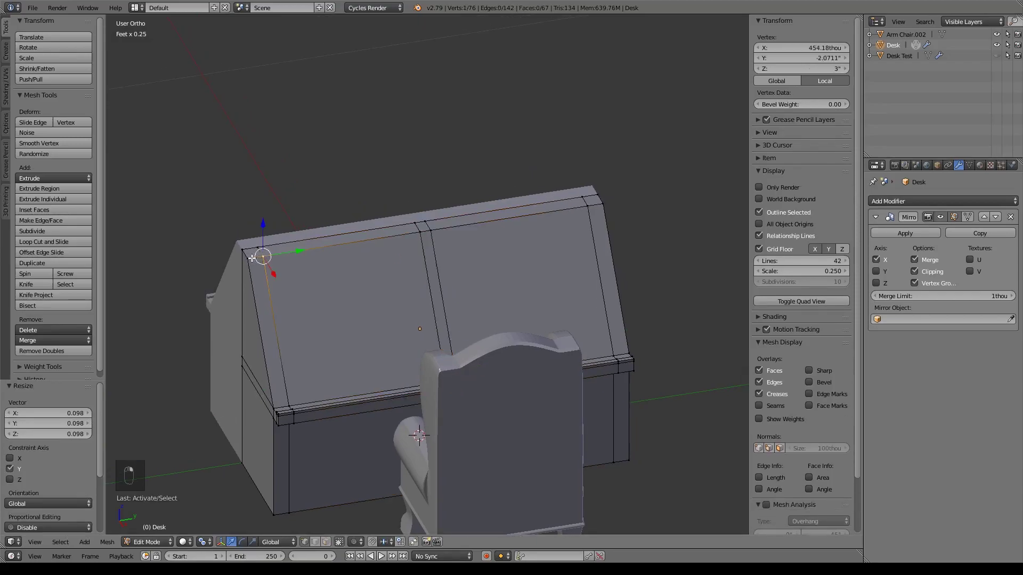
{"action": "left_click", "coordinate": [325, 541]}
{"action": "right_click", "coordinate": [252, 253]}
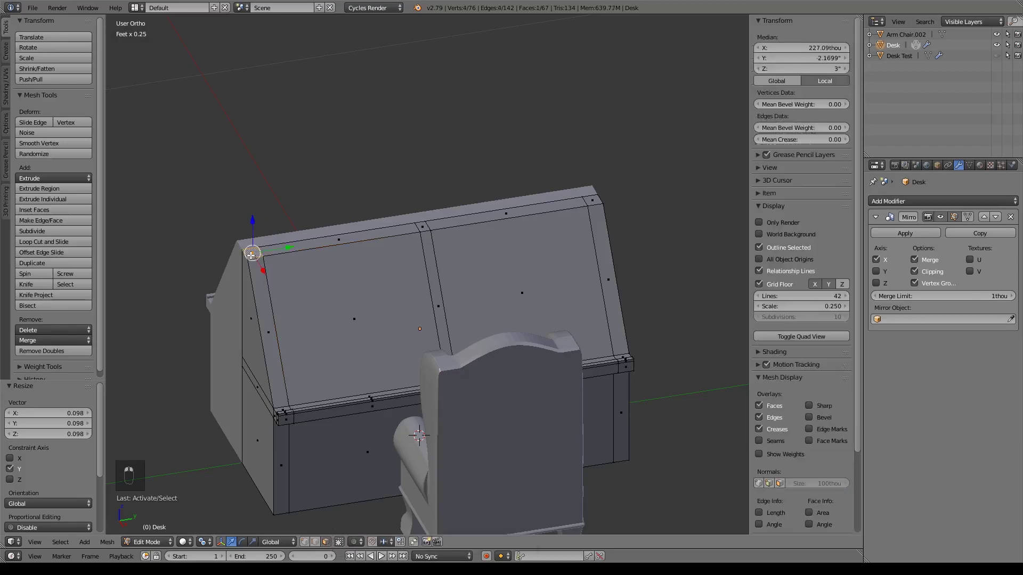
{"action": "right_click", "coordinate": [422, 226], "text": "shift"}
{"action": "right_click", "coordinate": [594, 200], "text": "shift"}
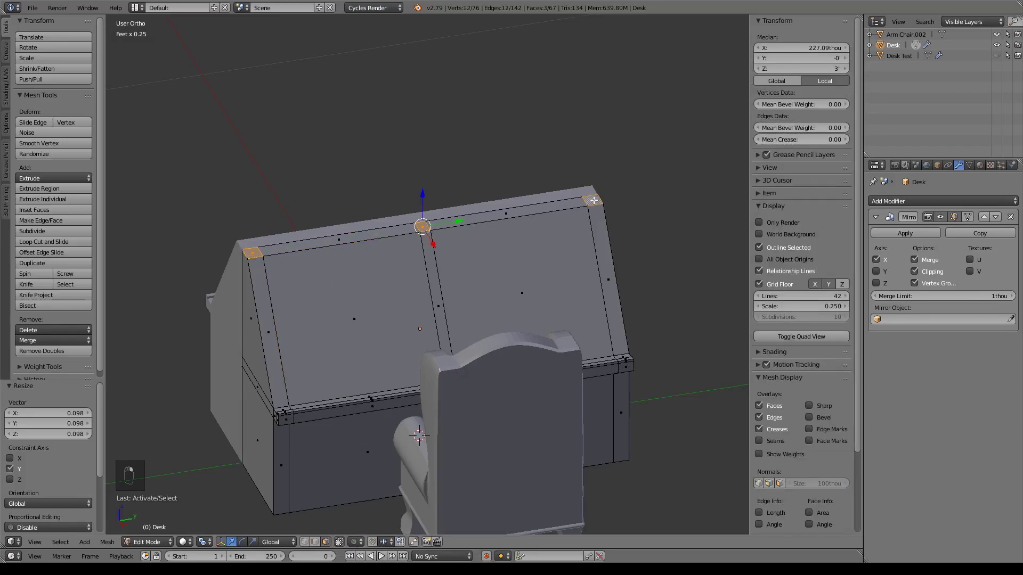
{"action": "key", "text": "KP_1"}
{"action": "middle_click_drag", "start_coordinate": [579, 199], "coordinate": [568, 269], "text": "shift"}
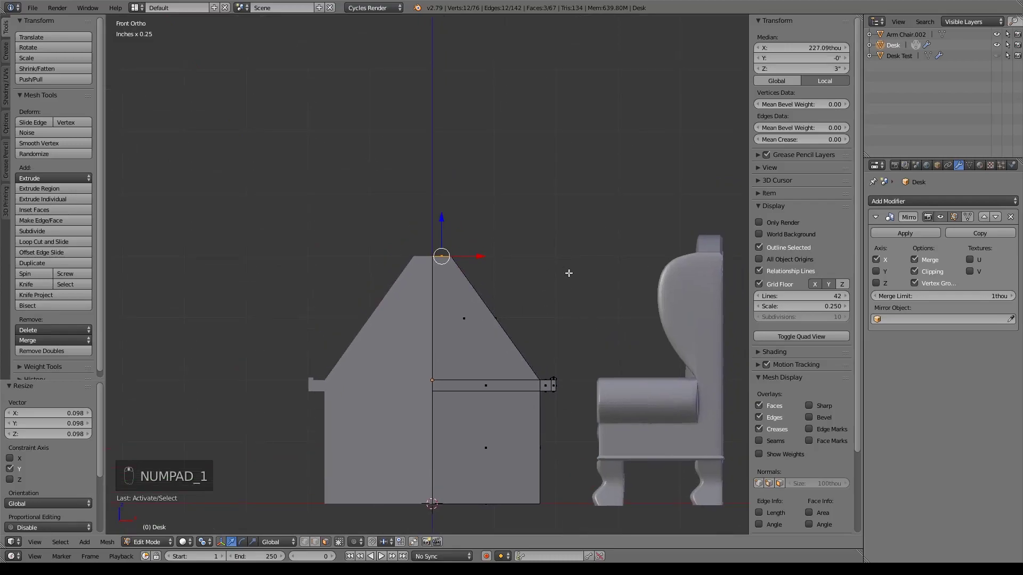
{"action": "scroll", "coordinate": [568, 272], "scroll_direction": "up", "scroll_amount": 4}
{"action": "key", "text": "e"}
{"action": "right_click", "coordinate": [568, 274]}
{"action": "left_click_drag", "start_coordinate": [462, 199], "coordinate": [455, 144]}
Step: Deselect the middle post's top and raise the two end posts along Z by 117 thou
{"action": "middle_click_drag", "start_coordinate": [529, 158], "coordinate": [465, 182]}
{"action": "scroll", "coordinate": [465, 183], "scroll_direction": "down", "scroll_amount": 3}
{"action": "right_click", "coordinate": [452, 191], "text": "shift"}
{"action": "key", "text": "KP_1"}
{"action": "left_click_drag", "start_coordinate": [459, 161], "coordinate": [461, 93]}
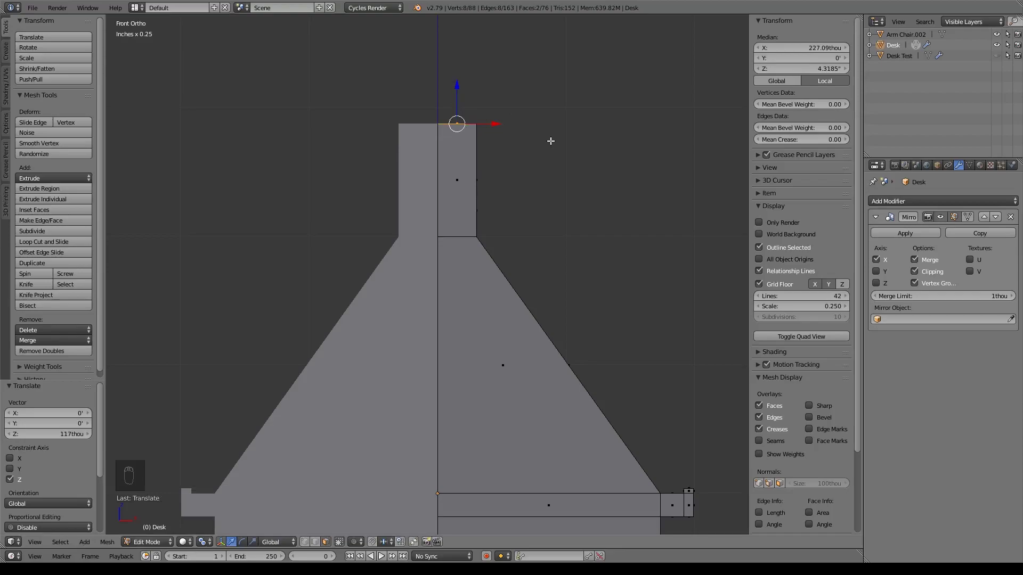
Step: Lower the outer top vertices of all three posts along Z by 57 thou to give them peaked tops
{"action": "key", "text": "a"}
{"action": "key", "text": "z"}
{"action": "key", "text": "b"}
{"action": "left_click_drag", "start_coordinate": [456, 107], "coordinate": [514, 153]}
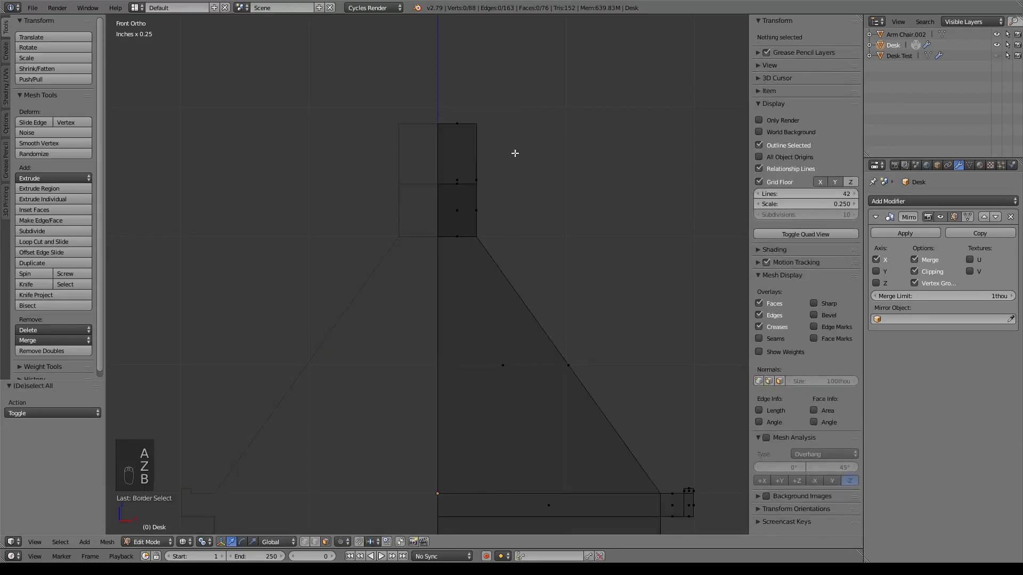
{"action": "key", "text": "b"}
{"action": "left_click_drag", "start_coordinate": [490, 111], "coordinate": [468, 131]}
{"action": "key", "text": "b"}
{"action": "left_click_drag", "start_coordinate": [464, 172], "coordinate": [494, 203]}
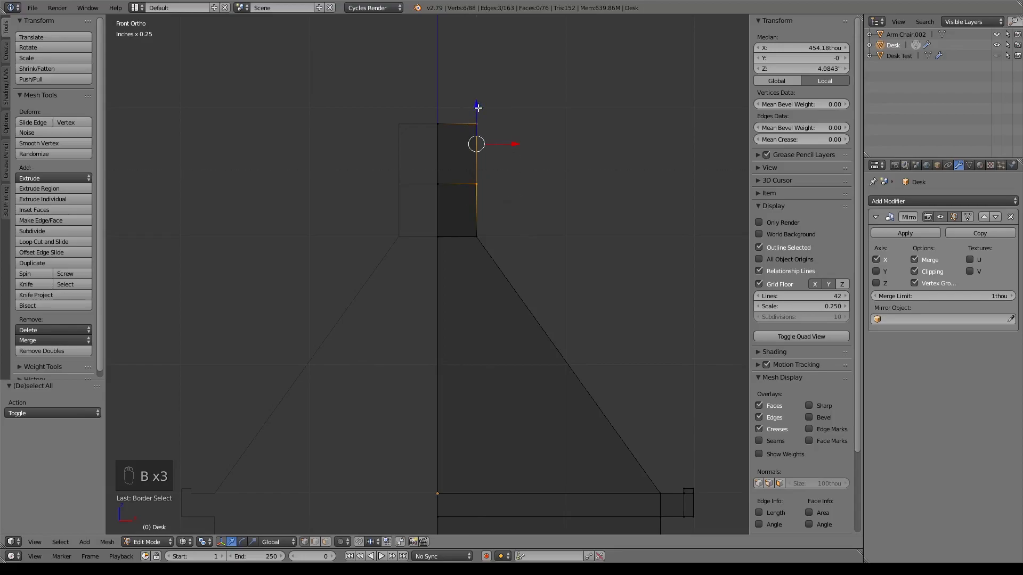
{"action": "key", "text": "g"}
{"action": "key", "text": "z"}
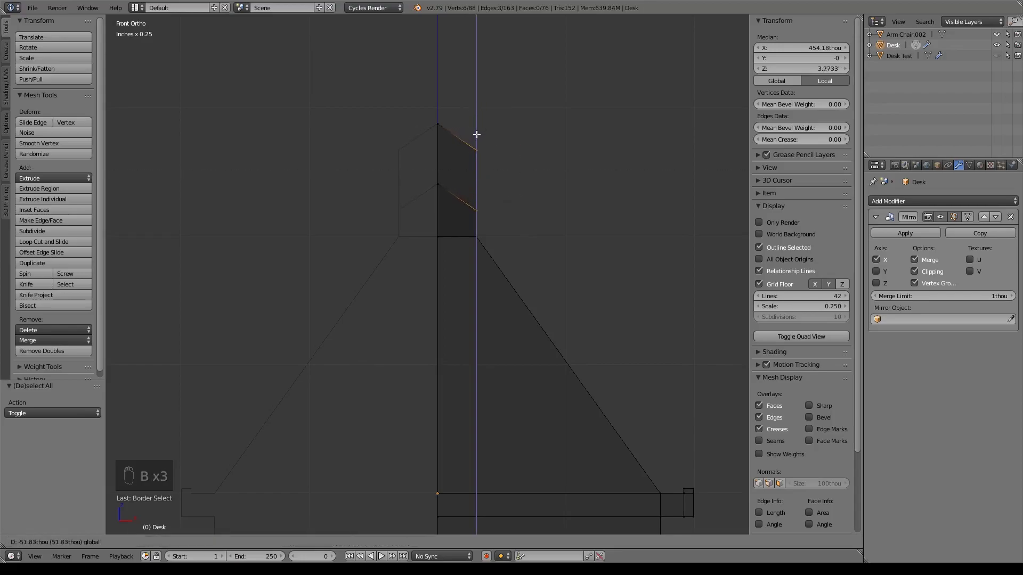
{"action": "left_click", "coordinate": [476, 137]}
Step: Add a horizontal loop cut around the desk base, slid up below the ledge with factor -0.698
{"action": "scroll", "coordinate": [578, 176], "scroll_direction": "down", "scroll_amount": 4}
{"action": "middle_click_drag", "start_coordinate": [577, 175], "coordinate": [560, 277]}
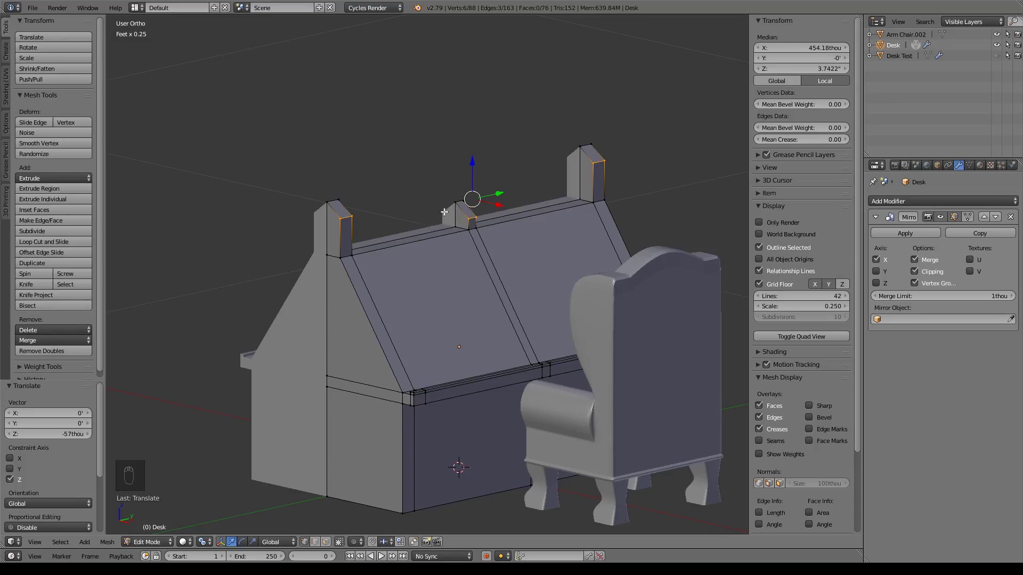
{"action": "middle_click_drag", "start_coordinate": [452, 224], "coordinate": [460, 197], "text": "shift"}
{"action": "scroll", "coordinate": [502, 283], "scroll_direction": "up", "scroll_amount": 3}
{"action": "middle_click_drag", "start_coordinate": [519, 312], "coordinate": [458, 280], "text": "shift"}
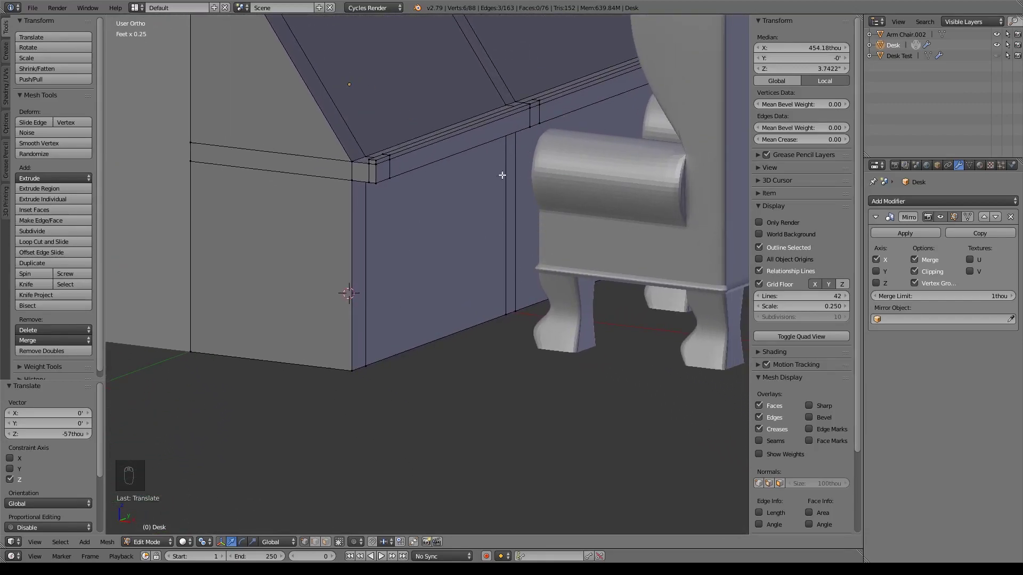
{"action": "middle_click_drag", "start_coordinate": [424, 293], "coordinate": [446, 310]}
{"action": "key", "text": "KP_1"}
{"action": "key", "text": "ctrl+r"}
{"action": "left_click", "coordinate": [518, 264]}
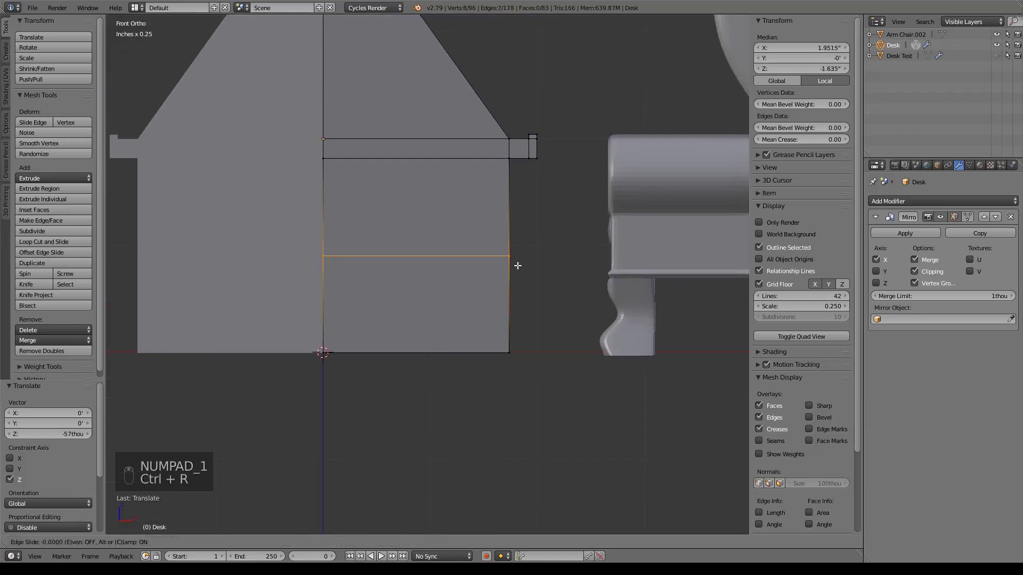
{"action": "left_click", "coordinate": [518, 201]}
{"action": "middle_click_drag", "start_coordinate": [538, 215], "coordinate": [566, 221]}
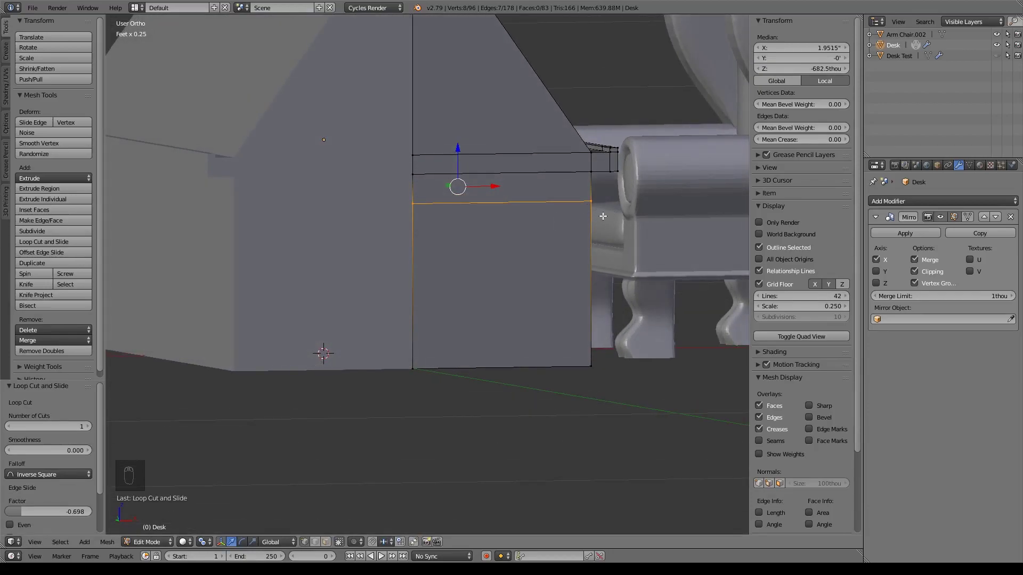
Step: In wireframe front view, select the desk geometry from the new loop cut up through the ledge and raise it along Z by 114 thou
{"action": "middle_click_drag", "start_coordinate": [603, 216], "coordinate": [548, 317]}
{"action": "key", "text": "KP_1"}
{"action": "key", "text": "a"}
{"action": "key", "text": "a"}
{"action": "key", "text": "z"}
{"action": "key", "text": "b"}
{"action": "left_click_drag", "start_coordinate": [281, 201], "coordinate": [553, 335]}
{"action": "key", "text": "g"}
{"action": "key", "text": "z"}
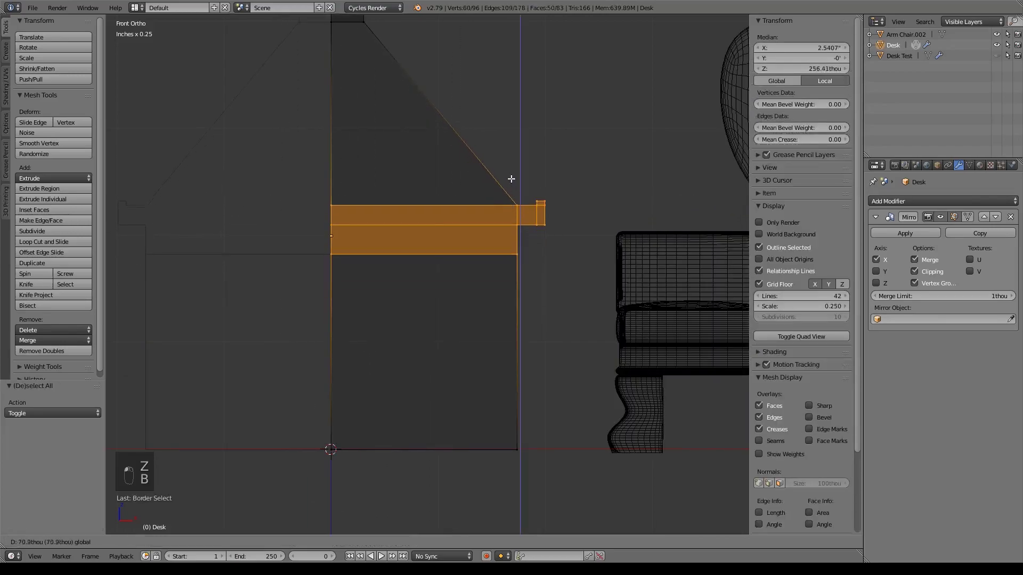
{"action": "left_click", "coordinate": [514, 163]}
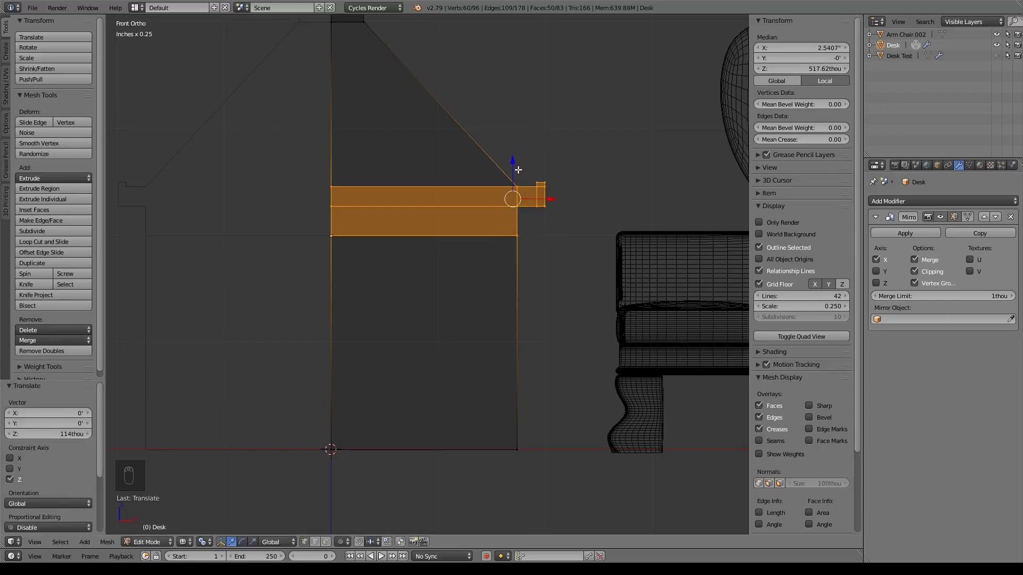
Step: Lower the selected ledge section along Z by 36.1 thou
{"action": "key", "text": "g"}
{"action": "key", "text": "z"}
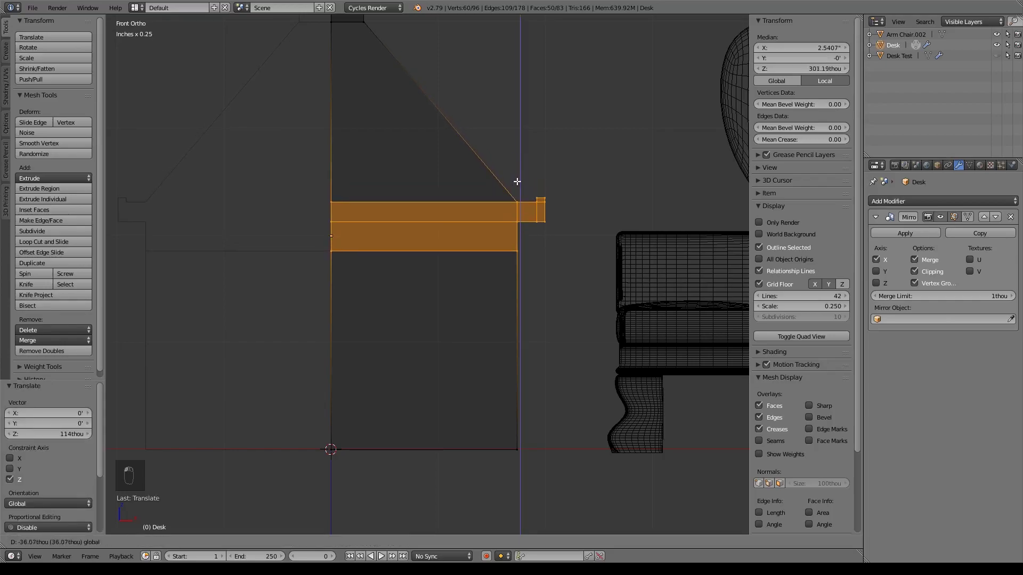
{"action": "left_click", "coordinate": [517, 182]}
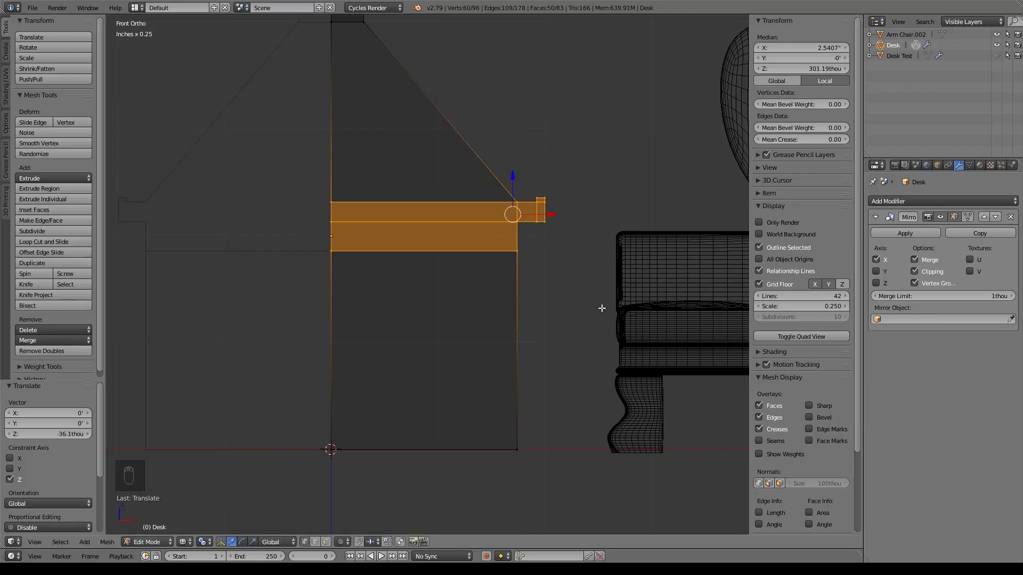
Step: In solid view, add another horizontal loop cut around the base just below the previous one, slid with factor -0.855
{"action": "mouse_move", "coordinate": [511, 237]}
{"action": "middle_mouse_down"}
{"action": "mouse_move", "coordinate": [585, 256]}
{"action": "mouse_move", "coordinate": [600, 299]}
{"action": "mouse_move", "coordinate": [575, 328]}
{"action": "middle_mouse_up"}
{"action": "key", "text": "z"}
{"action": "scroll", "coordinate": [575, 327], "scroll_direction": "up", "scroll_amount": 2}
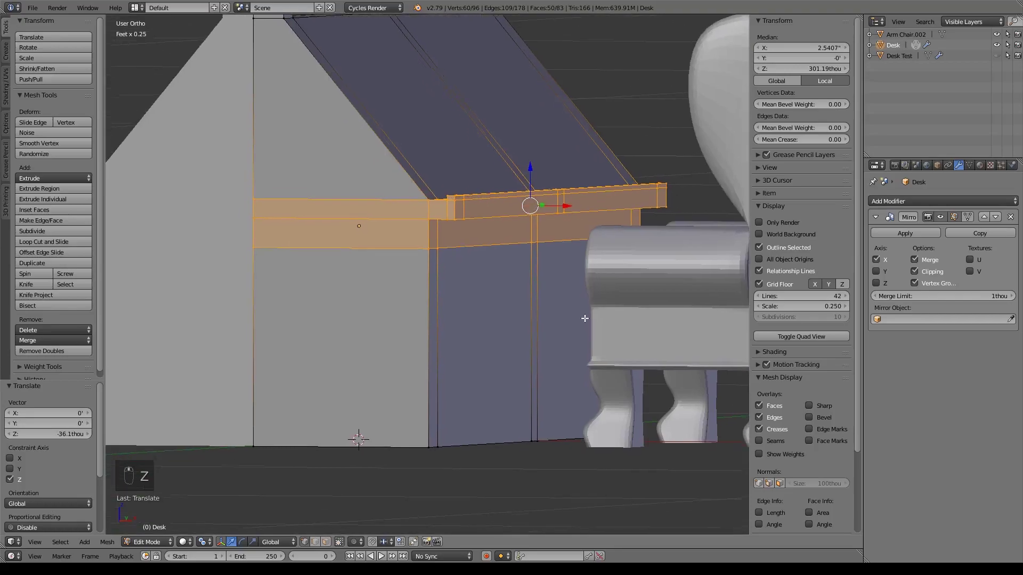
{"action": "key", "text": "ctrl+r"}
{"action": "left_click", "coordinate": [431, 294]}
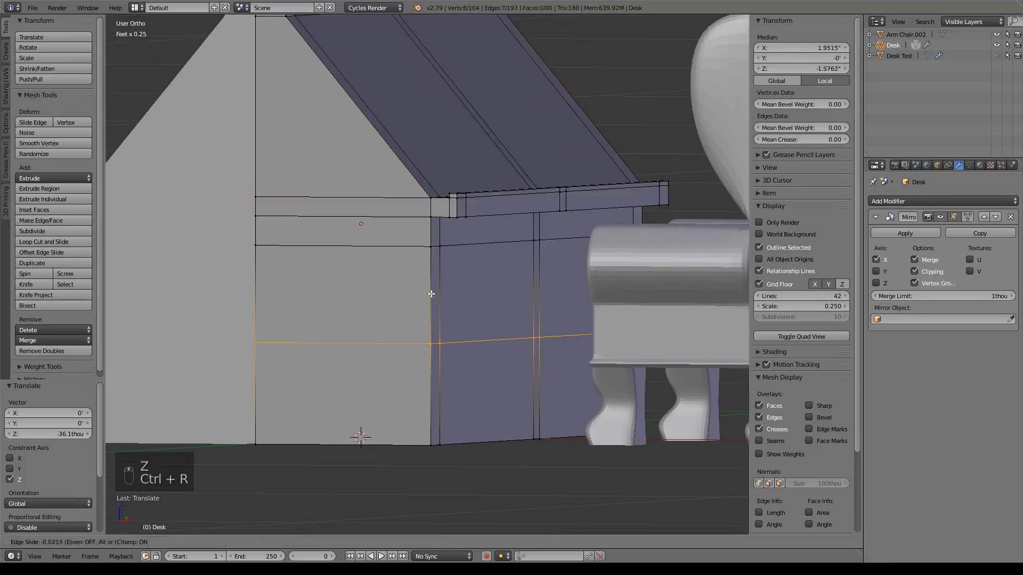
{"action": "left_click", "coordinate": [420, 216]}
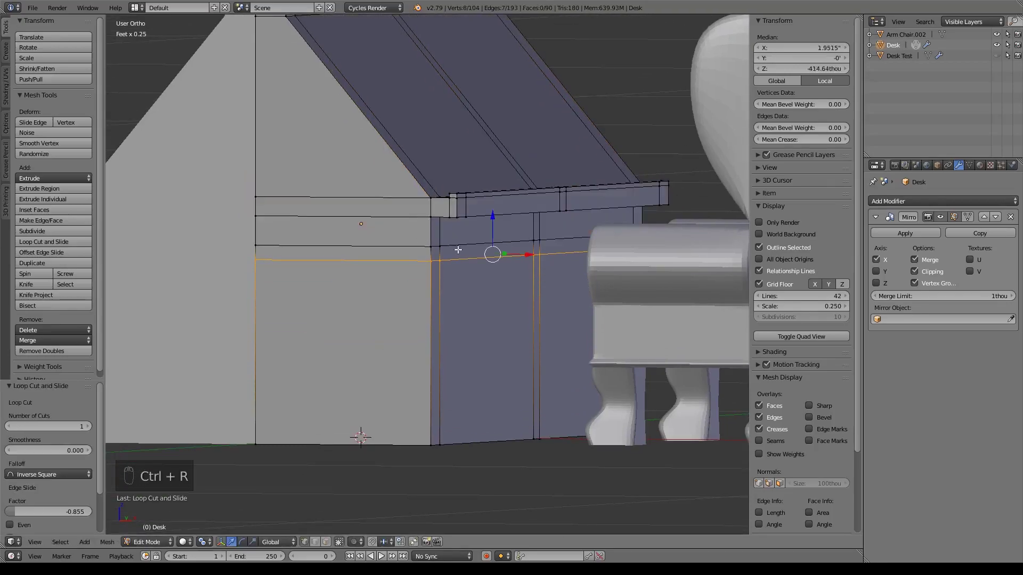
Step: Delete the two upper panel faces, the two lower panel faces and the lower divider face on the desk side facing the armchair
{"action": "left_click", "coordinate": [327, 539]}
{"action": "left_click", "coordinate": [495, 235]}
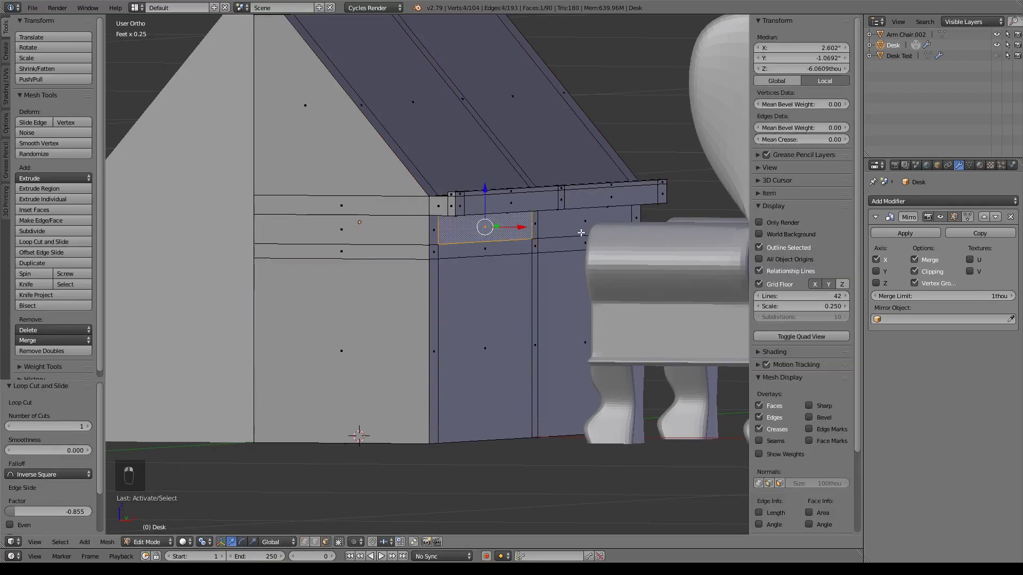
{"action": "left_click", "coordinate": [581, 234], "text": "shift"}
{"action": "left_click", "coordinate": [573, 317], "text": "shift"}
{"action": "left_click", "coordinate": [478, 335], "text": "shift"}
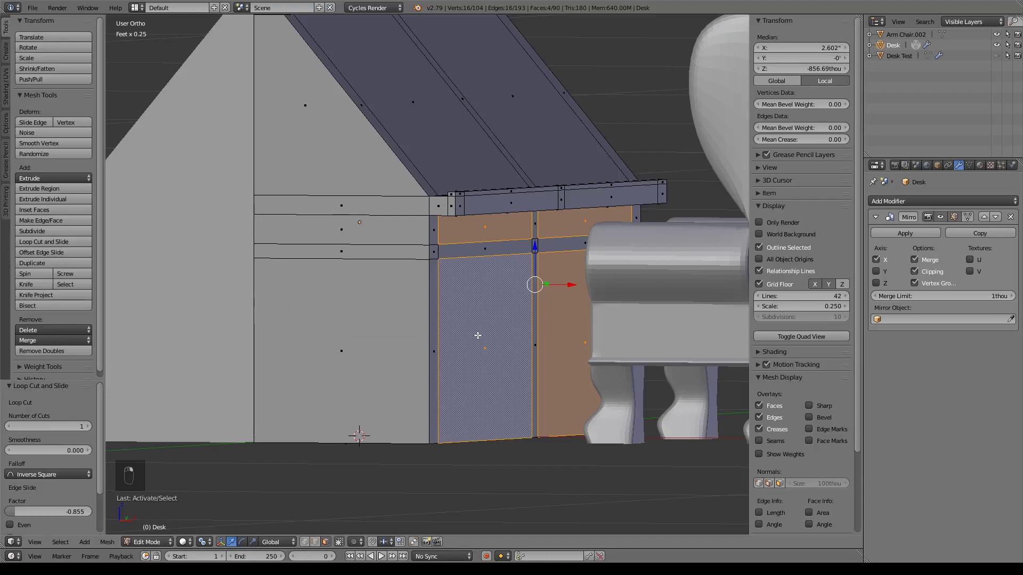
{"action": "left_click", "coordinate": [534, 344], "text": "shift"}
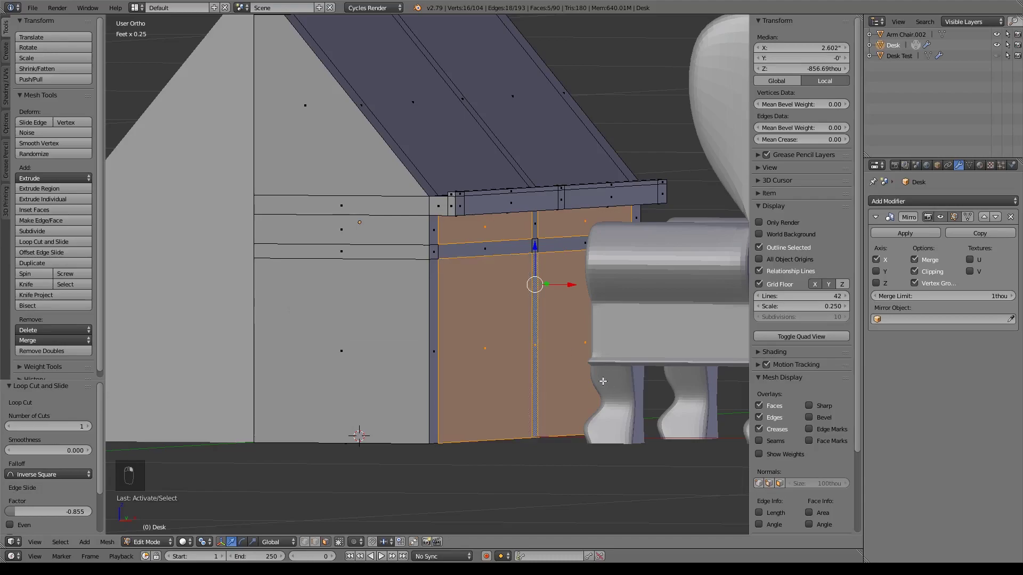
{"action": "key", "text": "x"}
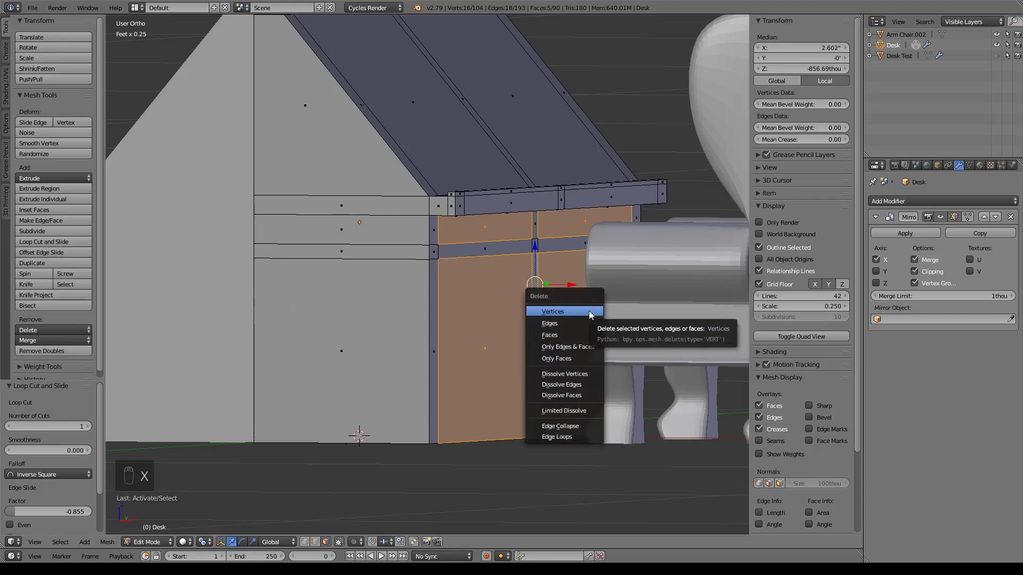
{"action": "left_click", "coordinate": [574, 333]}
Step: Delete the three bottom faces under the open section of the desk
{"action": "middle_click_drag", "start_coordinate": [572, 339], "coordinate": [533, 386]}
{"action": "left_click", "coordinate": [533, 388]}
{"action": "left_click", "coordinate": [452, 432], "text": "shift"}
{"action": "left_click", "coordinate": [498, 433], "text": "shift"}
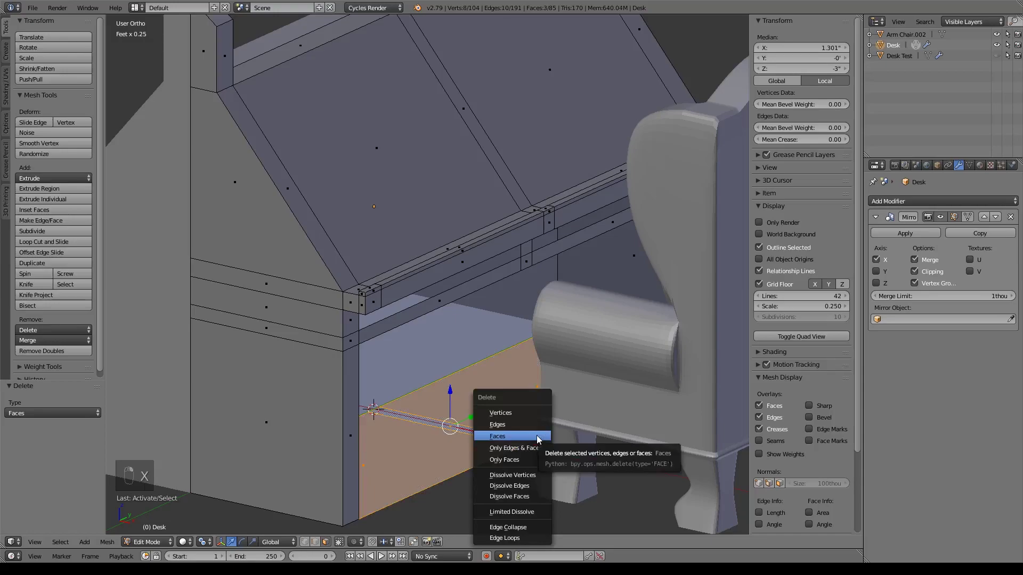
{"action": "left_click", "coordinate": [537, 437]}
Step: Select the four edges around the first upper opening beneath the ledge, undoing the stray edge selection
{"action": "middle_click_drag", "start_coordinate": [539, 429], "coordinate": [555, 393]}
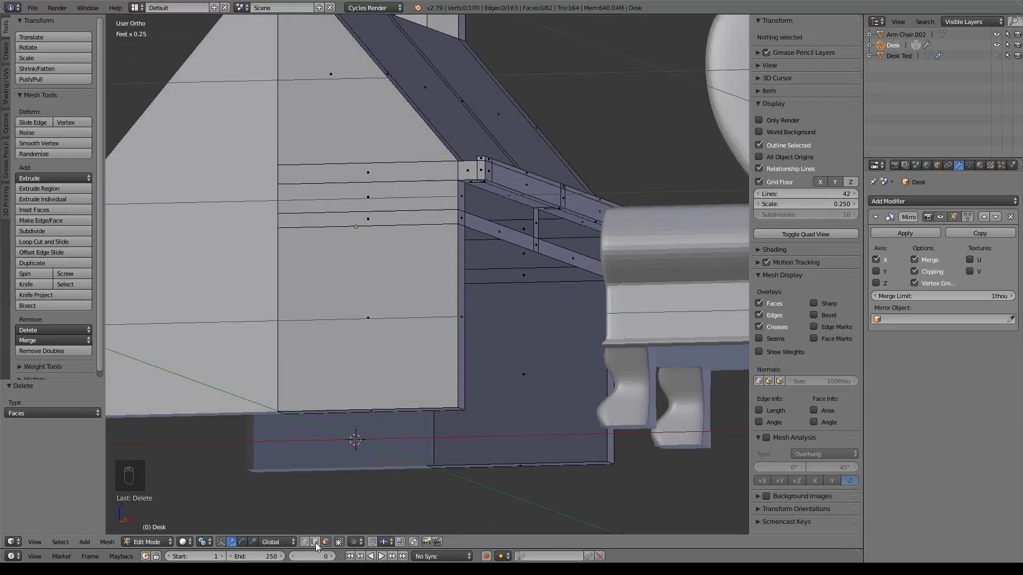
{"action": "right_click", "coordinate": [492, 194]}
{"action": "right_click", "coordinate": [466, 198], "text": "shift"}
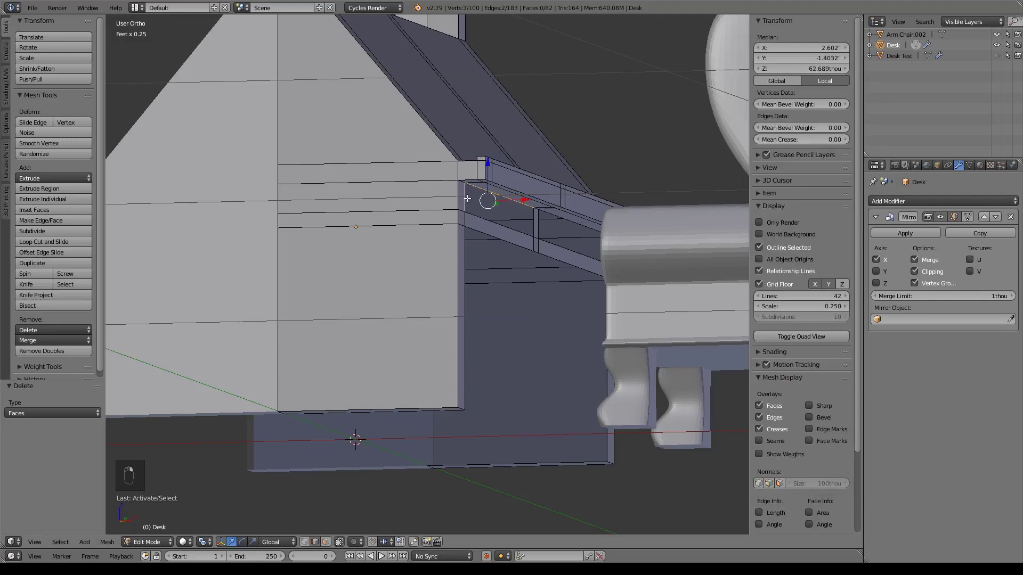
{"action": "right_click", "coordinate": [483, 218], "text": "shift"}
{"action": "right_click", "coordinate": [555, 219], "text": "shift"}
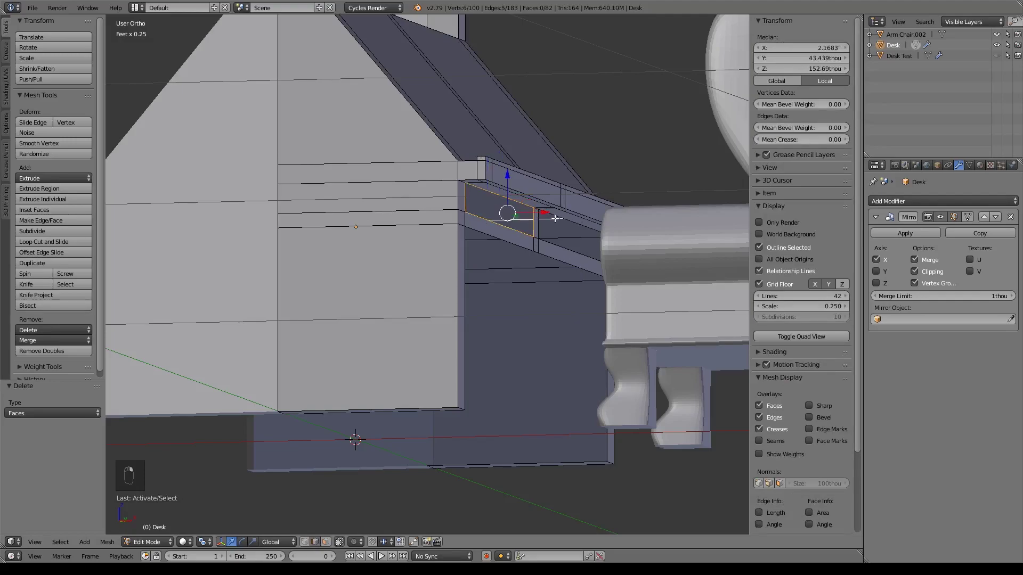
{"action": "key", "text": "ctrl+z"}
Step: Extend the edge selection with the four edges of the second upper opening, the beam's underside edge below it and the adjacent leg edge
{"action": "right_click", "coordinate": [575, 223], "text": "shift"}
{"action": "right_click", "coordinate": [538, 224], "text": "shift"}
{"action": "right_click", "coordinate": [561, 249], "text": "shift"}
{"action": "middle_click_drag", "start_coordinate": [621, 258], "coordinate": [464, 275]}
{"action": "right_click", "coordinate": [602, 249], "text": "shift"}
{"action": "right_click", "coordinate": [598, 308], "text": "shift"}
{"action": "right_click", "coordinate": [580, 261], "text": "shift"}
{"action": "middle_click_drag", "start_coordinate": [581, 261], "coordinate": [538, 252]}
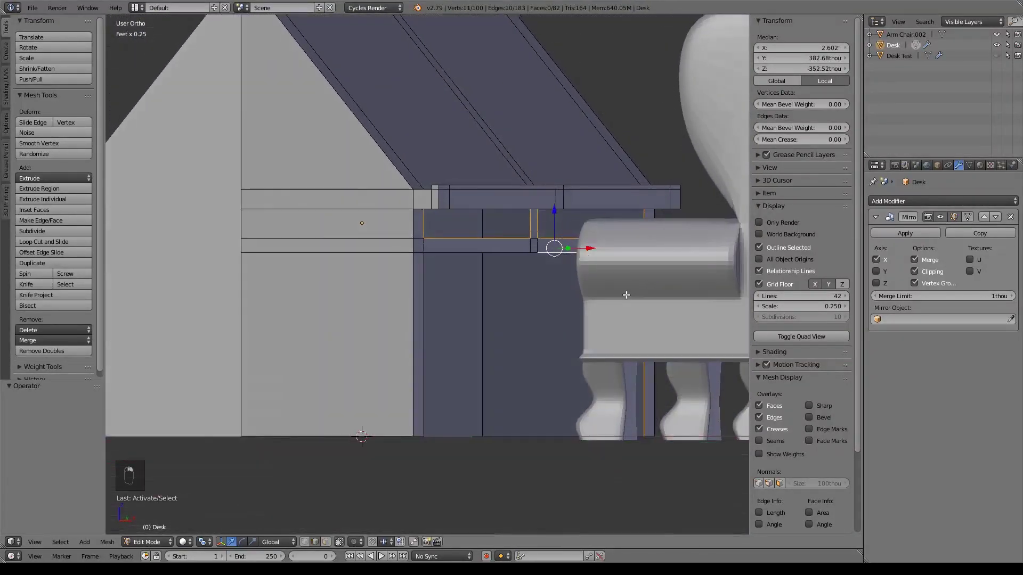
Step: Add the beam's two remaining underside edges to the selection and leave the vertical leg edges out of it
{"action": "right_click", "coordinate": [536, 251], "text": "shift"}
{"action": "right_click", "coordinate": [514, 252], "text": "shift"}
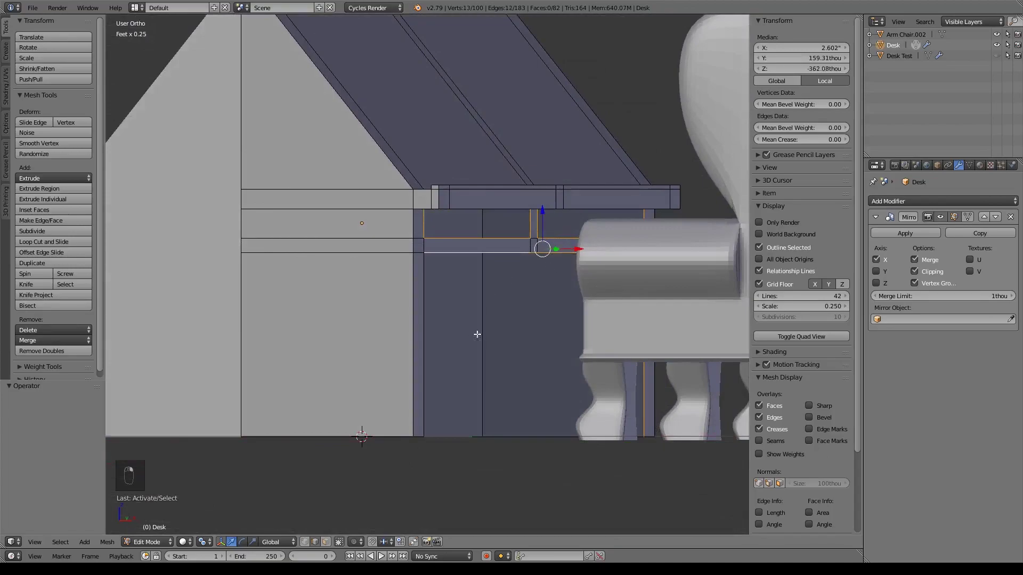
{"action": "middle_click_drag", "start_coordinate": [470, 332], "coordinate": [459, 325]}
{"action": "right_click", "coordinate": [387, 295], "text": "shift"}
{"action": "mouse_move", "coordinate": [447, 377]}
{"action": "middle_mouse_down"}
{"action": "mouse_move", "coordinate": [478, 348]}
{"action": "mouse_move", "coordinate": [461, 365]}
{"action": "middle_mouse_up"}
{"action": "right_click", "coordinate": [390, 256], "text": "shift"}
{"action": "right_click", "coordinate": [673, 468], "text": "shift"}
{"action": "middle_click_drag", "start_coordinate": [571, 410], "coordinate": [604, 436]}
Step: Extrude the selected opening and beam edges along X to the desk's mirror centre line, using the wireframe top view
{"action": "key", "text": "e"}
{"action": "left_click", "coordinate": [595, 440]}
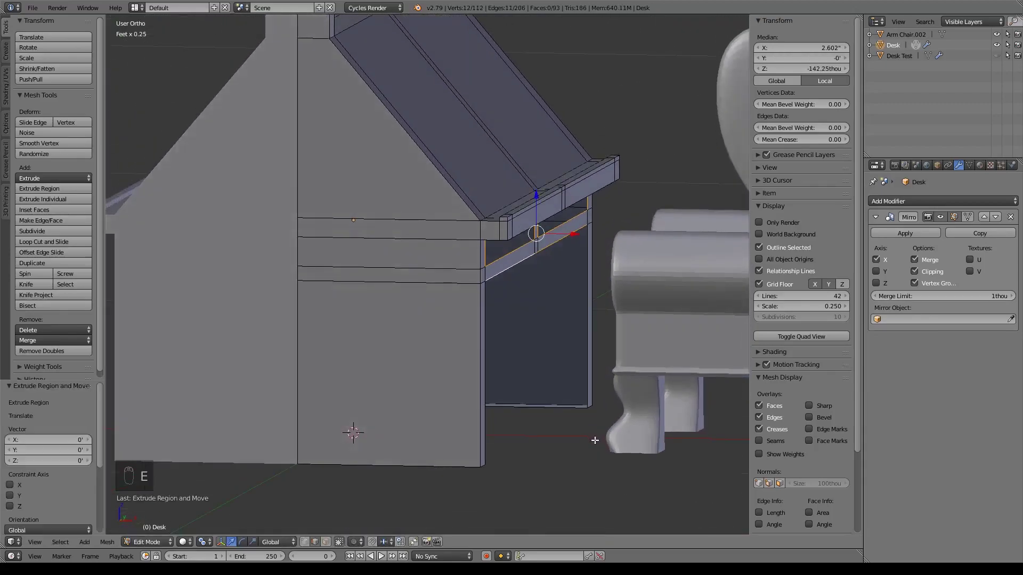
{"action": "key", "text": "KP_7"}
{"action": "key", "text": "z"}
{"action": "scroll", "coordinate": [646, 343], "scroll_direction": "down", "scroll_amount": 3}
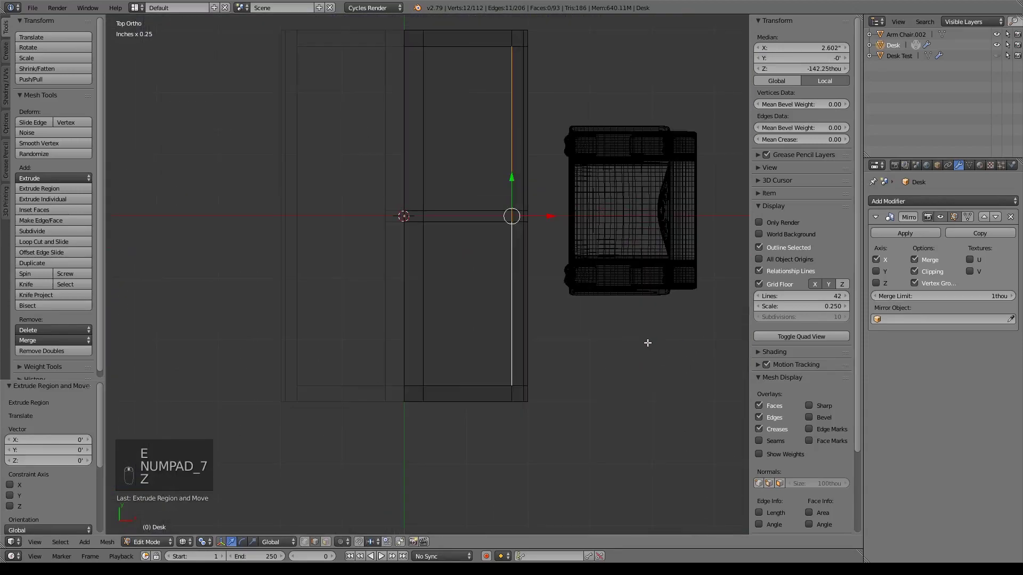
{"action": "scroll", "coordinate": [647, 342], "scroll_direction": "up", "scroll_amount": 3}
{"action": "left_click_drag", "start_coordinate": [476, 103], "coordinate": [421, 101]}
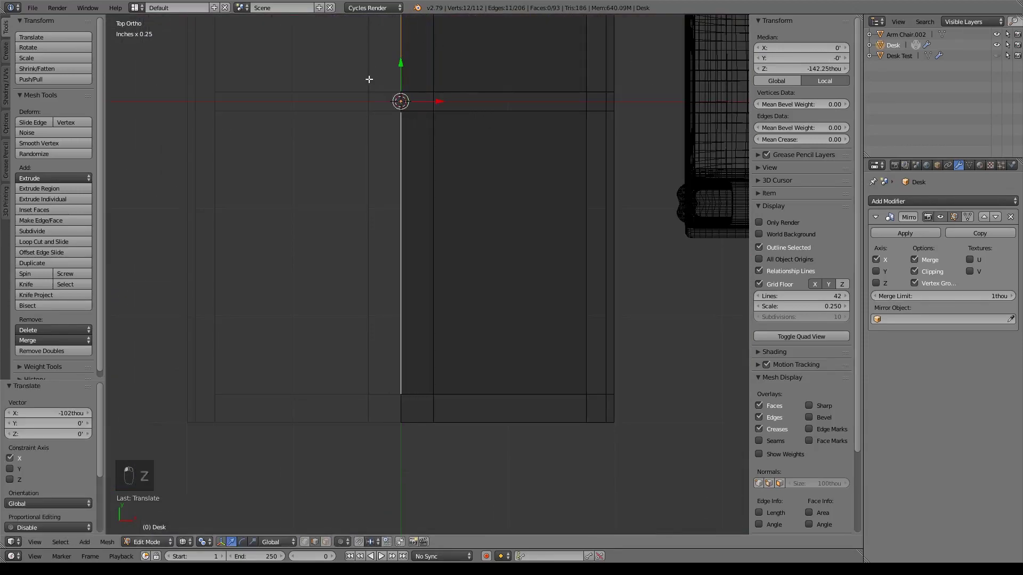
{"action": "key", "text": "z"}
Step: Fill the open inner side of the first end panel with a face made from its three border edges
{"action": "mouse_move", "coordinate": [600, 337]}
{"action": "middle_mouse_down"}
{"action": "mouse_move", "coordinate": [570, 301]}
{"action": "mouse_move", "coordinate": [425, 201]}
{"action": "mouse_move", "coordinate": [527, 262]}
{"action": "mouse_move", "coordinate": [525, 237]}
{"action": "mouse_move", "coordinate": [538, 237]}
{"action": "middle_mouse_up"}
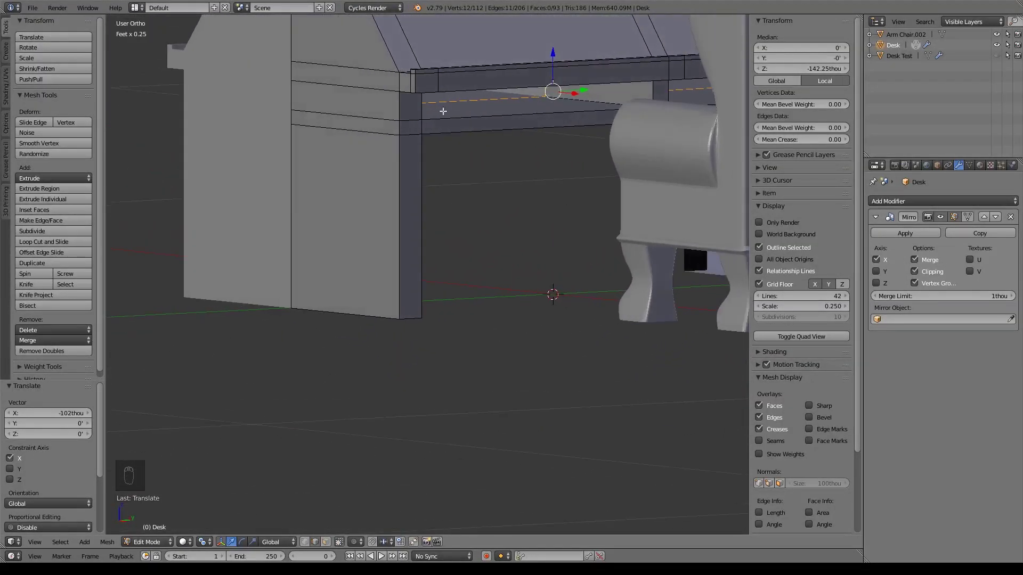
{"action": "middle_click_drag", "start_coordinate": [549, 134], "coordinate": [606, 126]}
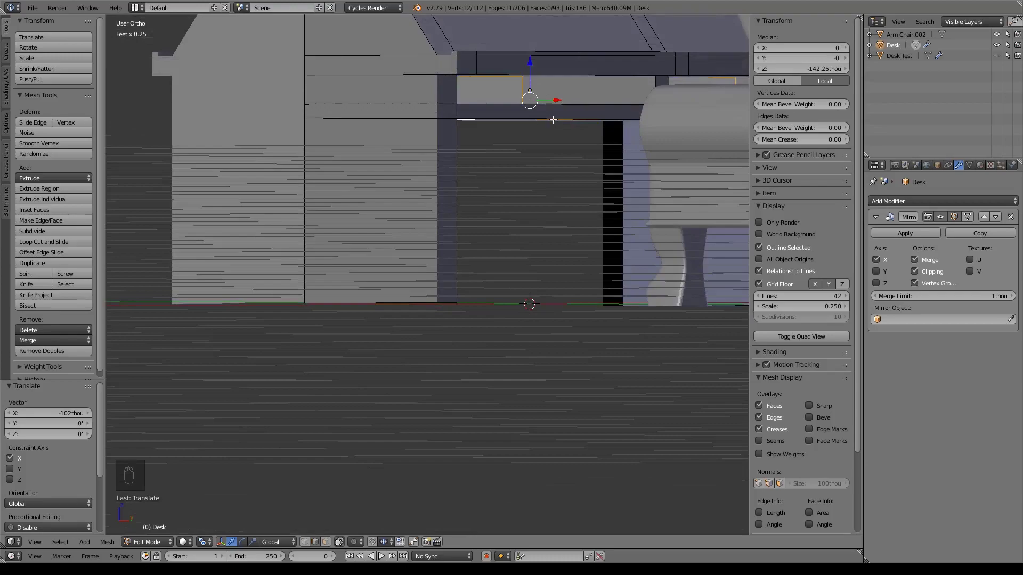
{"action": "mouse_move", "coordinate": [584, 135]}
{"action": "middle_mouse_down"}
{"action": "mouse_move", "coordinate": [561, 134]}
{"action": "mouse_move", "coordinate": [575, 131]}
{"action": "middle_mouse_up"}
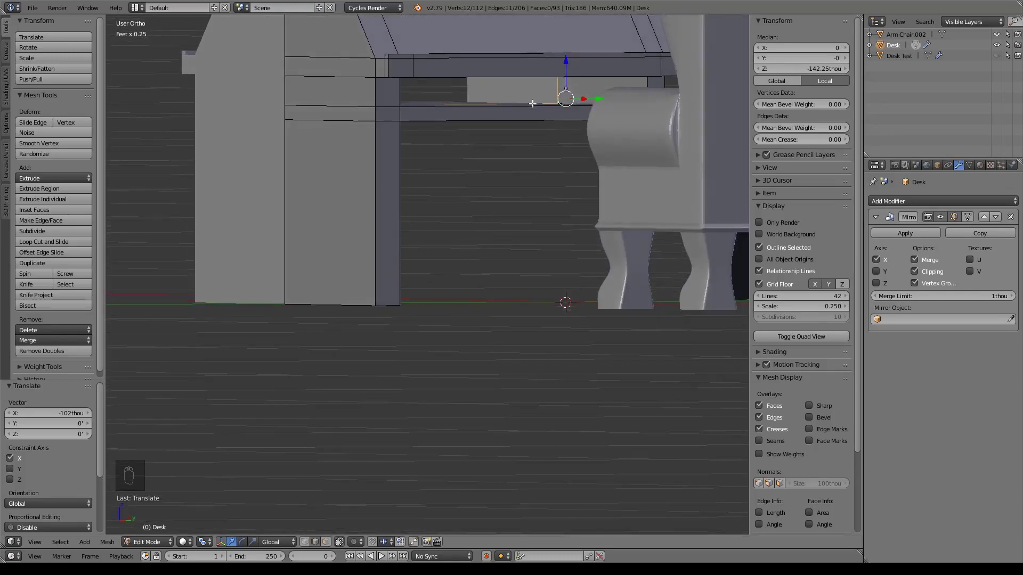
{"action": "middle_click_drag", "start_coordinate": [567, 139], "coordinate": [523, 192]}
{"action": "right_click", "coordinate": [522, 176]}
{"action": "right_click", "coordinate": [294, 239], "text": "shift"}
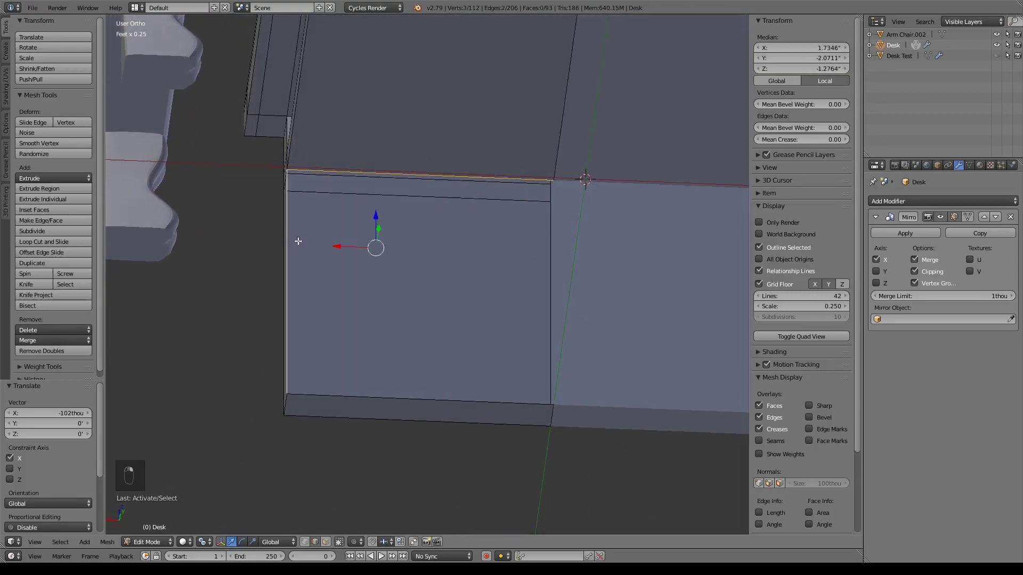
{"action": "right_click", "coordinate": [397, 394], "text": "shift"}
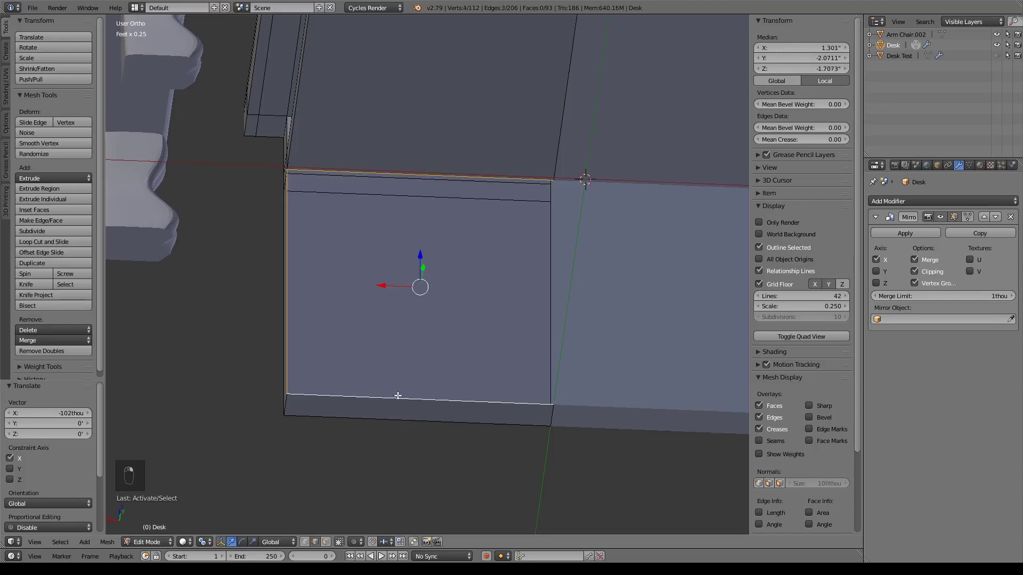
{"action": "key", "text": "f"}
Step: Fill the open inner side of the opposite end panel with a face made from its three border edges
{"action": "middle_click_drag", "start_coordinate": [399, 394], "coordinate": [500, 321]}
{"action": "right_click", "coordinate": [424, 123]}
{"action": "right_click", "coordinate": [474, 374], "text": "shift"}
{"action": "right_click", "coordinate": [623, 343], "text": "shift"}
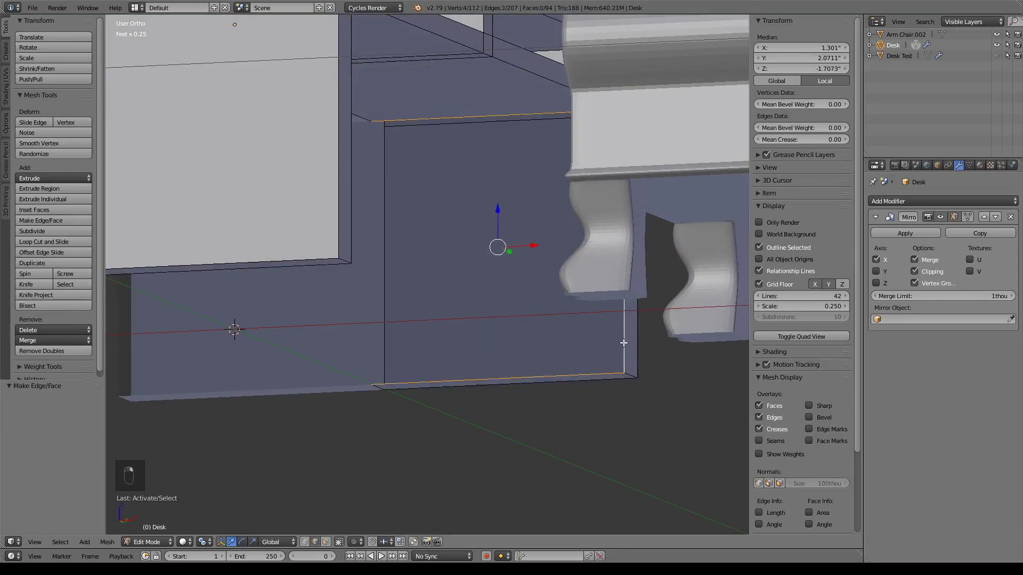
{"action": "key", "text": "f"}
Step: Examine the filled end panels, the space under the beam and the outer surface of the desk's end
{"action": "middle_click_drag", "start_coordinate": [624, 343], "coordinate": [491, 240]}
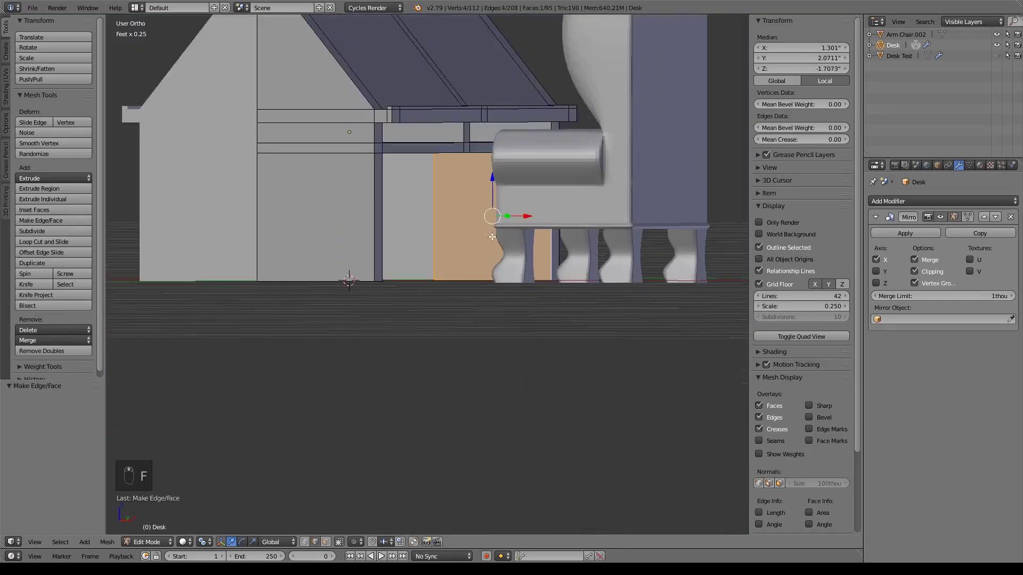
{"action": "middle_click_drag", "start_coordinate": [502, 204], "coordinate": [510, 241]}
{"action": "key", "text": "z"}
{"action": "mouse_move", "coordinate": [577, 262]}
{"action": "middle_mouse_down"}
{"action": "mouse_move", "coordinate": [552, 269]}
{"action": "mouse_move", "coordinate": [548, 283]}
{"action": "mouse_move", "coordinate": [587, 311]}
{"action": "mouse_move", "coordinate": [598, 213]}
{"action": "mouse_move", "coordinate": [605, 292]}
{"action": "mouse_move", "coordinate": [655, 267]}
{"action": "mouse_move", "coordinate": [502, 208]}
{"action": "mouse_move", "coordinate": [511, 224]}
{"action": "mouse_move", "coordinate": [570, 249]}
{"action": "mouse_move", "coordinate": [522, 239]}
{"action": "mouse_move", "coordinate": [392, 161]}
{"action": "middle_mouse_up"}
{"action": "key", "text": "z"}
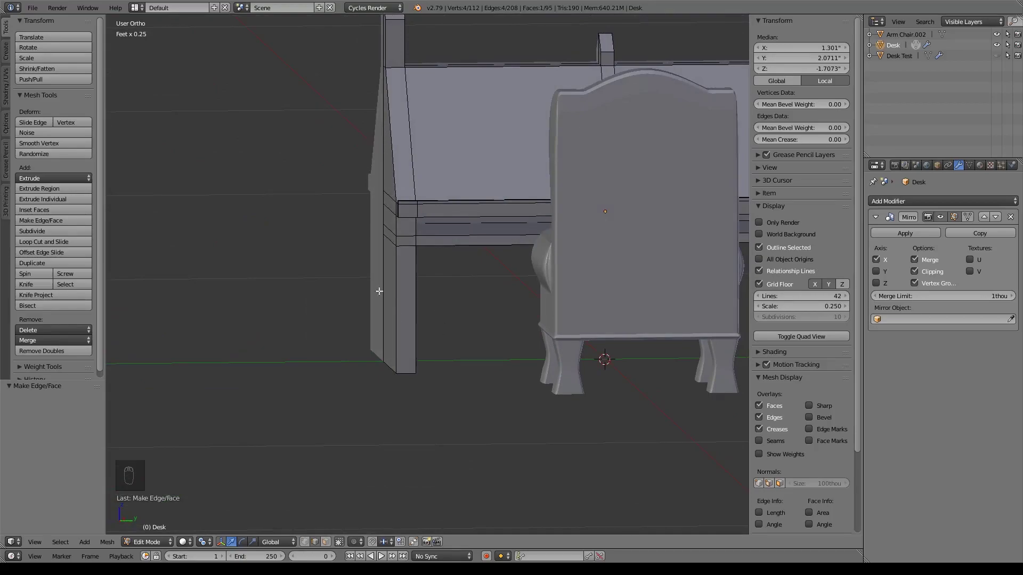
{"action": "middle_click_drag", "start_coordinate": [373, 294], "coordinate": [441, 271]}
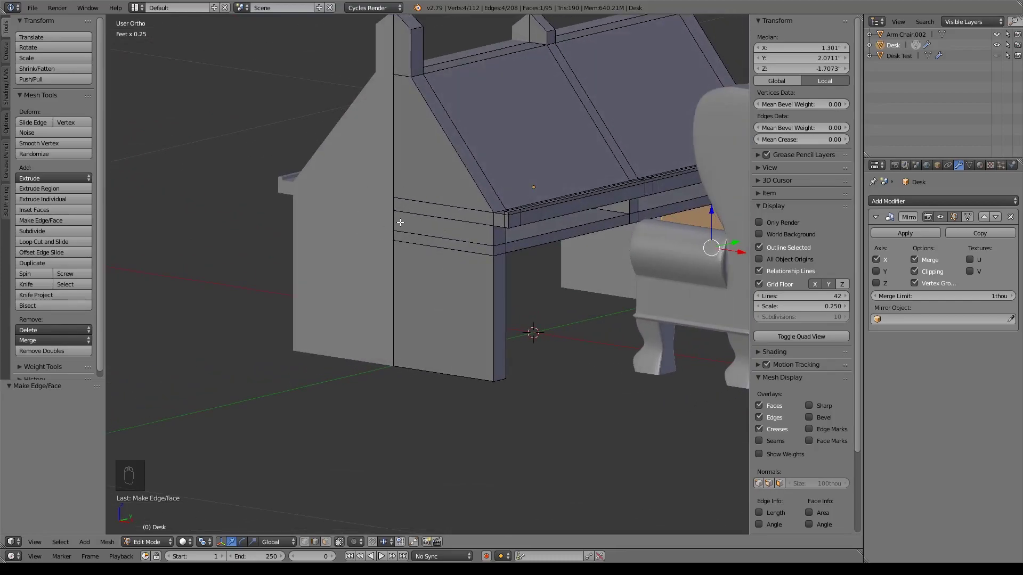
{"action": "middle_click_drag", "start_coordinate": [423, 233], "coordinate": [532, 285]}
{"action": "scroll", "coordinate": [533, 295], "scroll_direction": "up", "scroll_amount": 4}
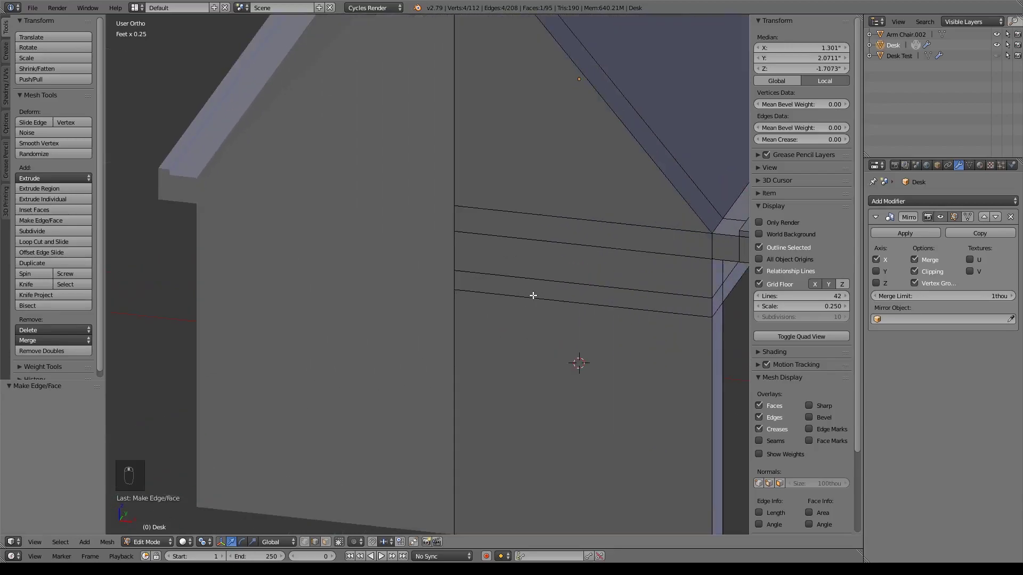
{"action": "scroll", "coordinate": [533, 295], "scroll_direction": "down", "scroll_amount": 5}
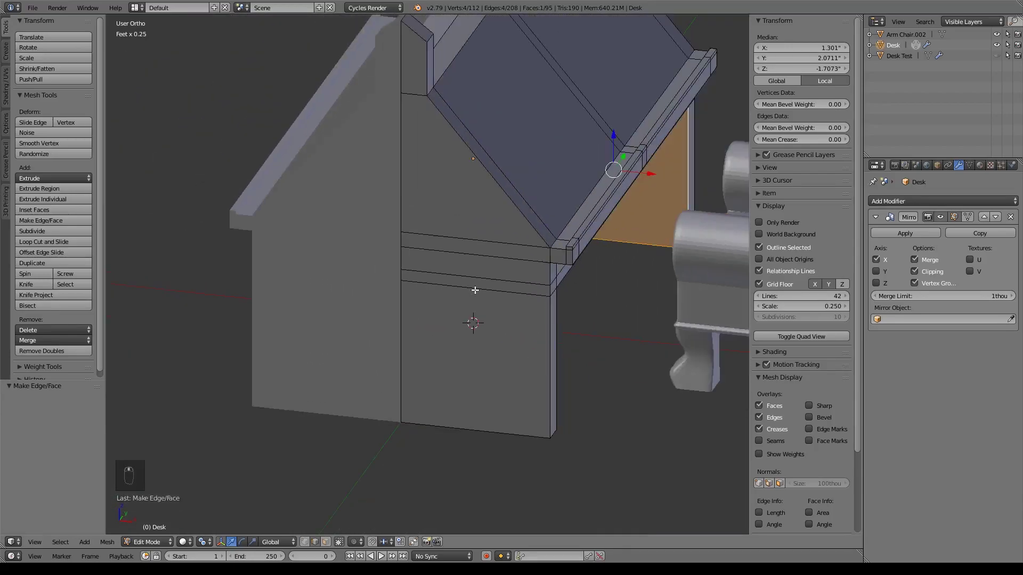
Step: Add a centred vertical loop cut through the half end panel and switch to face selection
{"action": "key", "text": "ctrl+r"}
{"action": "left_click", "coordinate": [457, 233]}
{"action": "right_click", "coordinate": [456, 234]}
{"action": "middle_click_drag", "start_coordinate": [486, 258], "coordinate": [488, 304]}
{"action": "left_click", "coordinate": [326, 542]}
Step: Extrude the inner face between the horizontal cuts on the desk's end outward about 109 thou, then ease it back 11 thou along Y
{"action": "right_click", "coordinate": [429, 248]}
{"action": "middle_click_drag", "start_coordinate": [428, 249], "coordinate": [474, 313]}
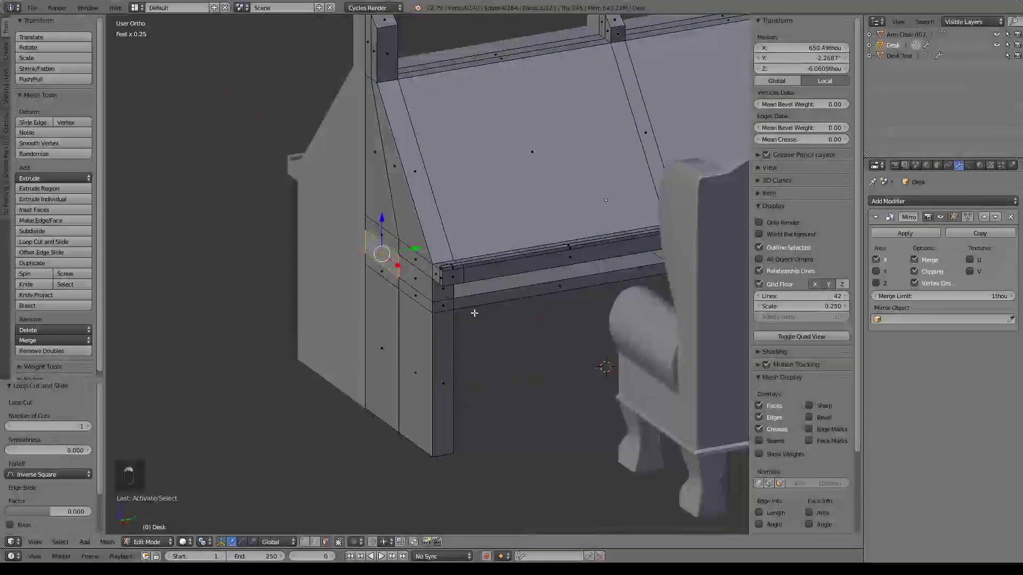
{"action": "key", "text": "e"}
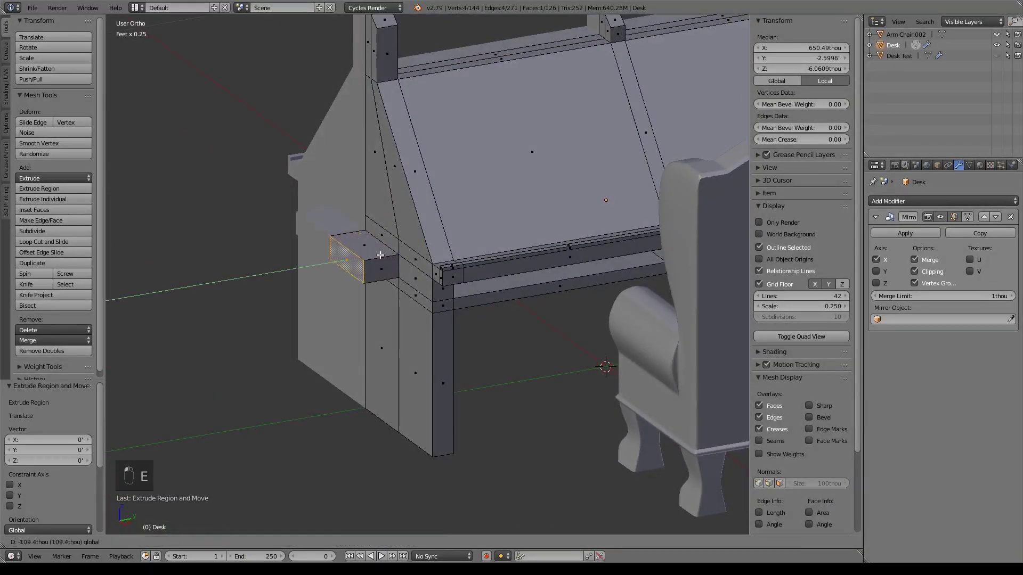
{"action": "left_click", "coordinate": [380, 255]}
{"action": "left_click_drag", "start_coordinate": [379, 255], "coordinate": [382, 253]}
Step: Inset the top face of the protruding box by extruding in place, scaling to about 0.73 and shifting it along X
{"action": "middle_click_drag", "start_coordinate": [383, 254], "coordinate": [420, 312]}
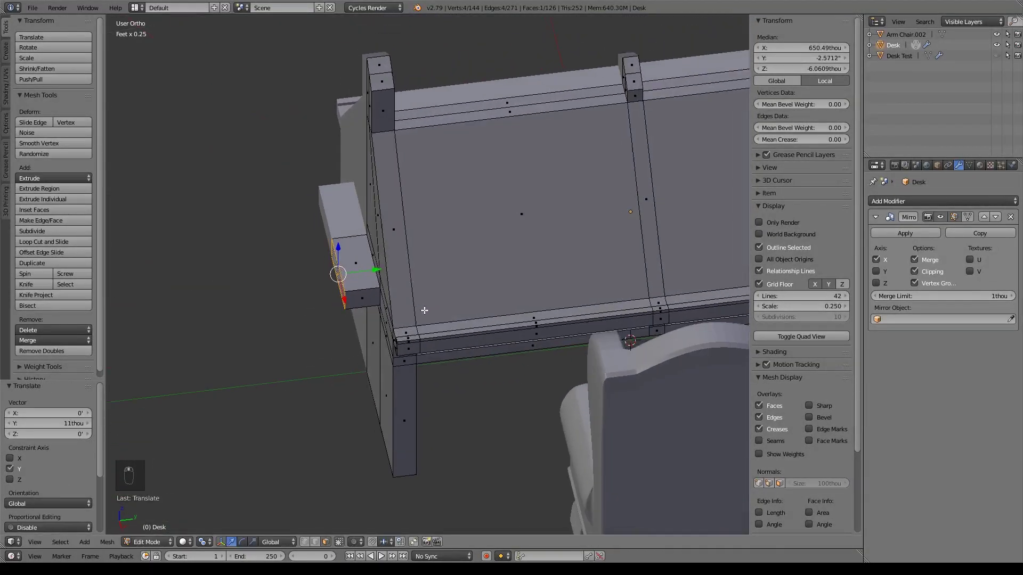
{"action": "scroll", "coordinate": [421, 311], "scroll_direction": "up", "scroll_amount": 4}
{"action": "right_click", "coordinate": [442, 287]}
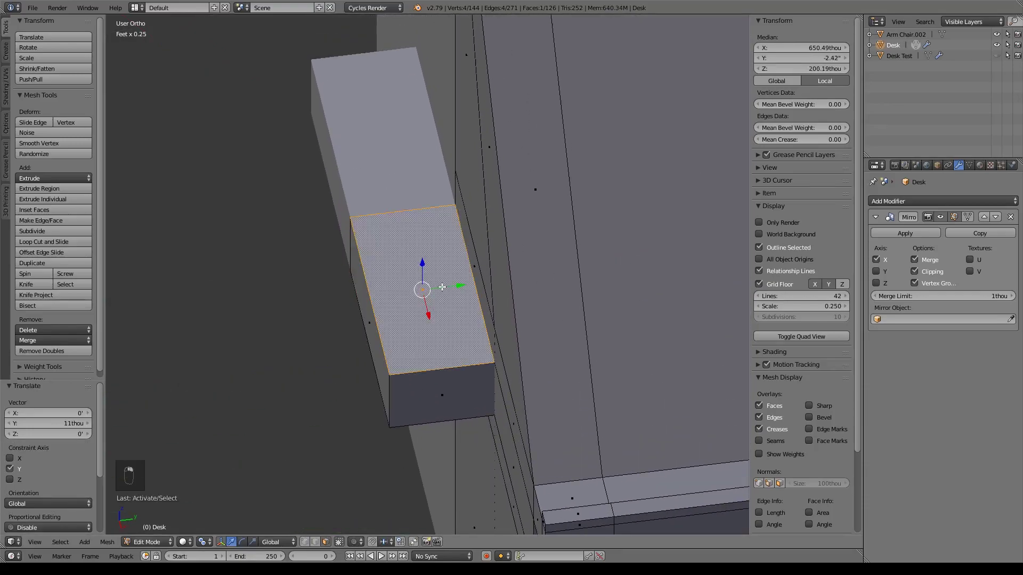
{"action": "key", "text": "e"}
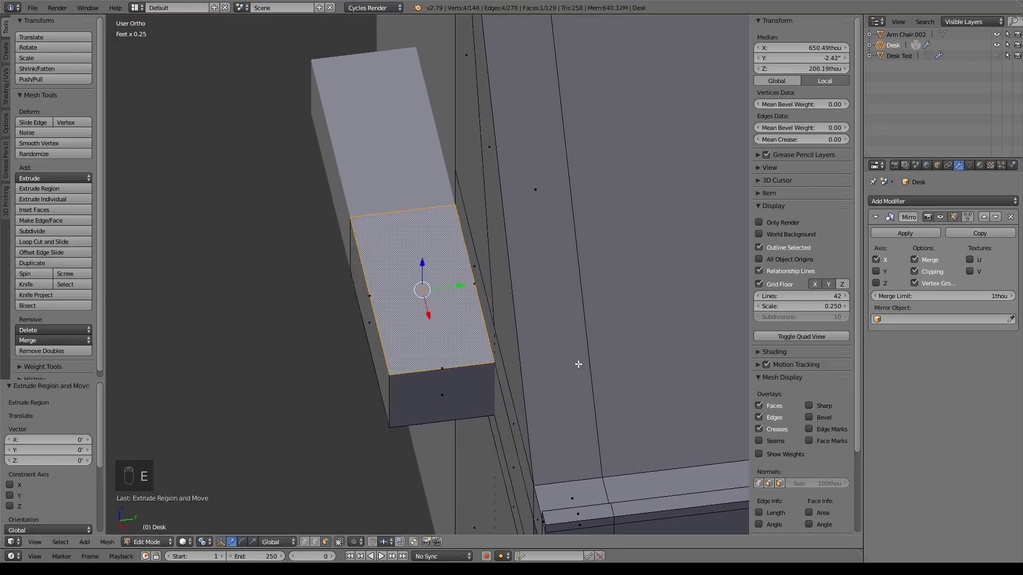
{"action": "key", "text": "s"}
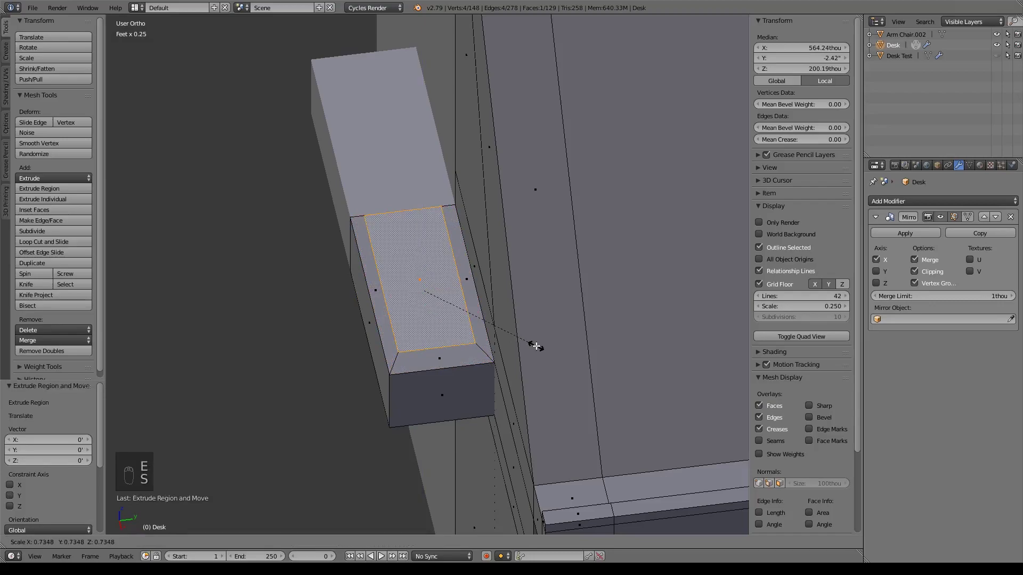
{"action": "left_click", "coordinate": [536, 346]}
{"action": "left_click_drag", "start_coordinate": [423, 299], "coordinate": [431, 315]}
Step: Extrude the inset face down 36.8 thou to hollow the box, then lower it further in the wireframe front view
{"action": "key", "text": "e"}
{"action": "right_click", "coordinate": [447, 313]}
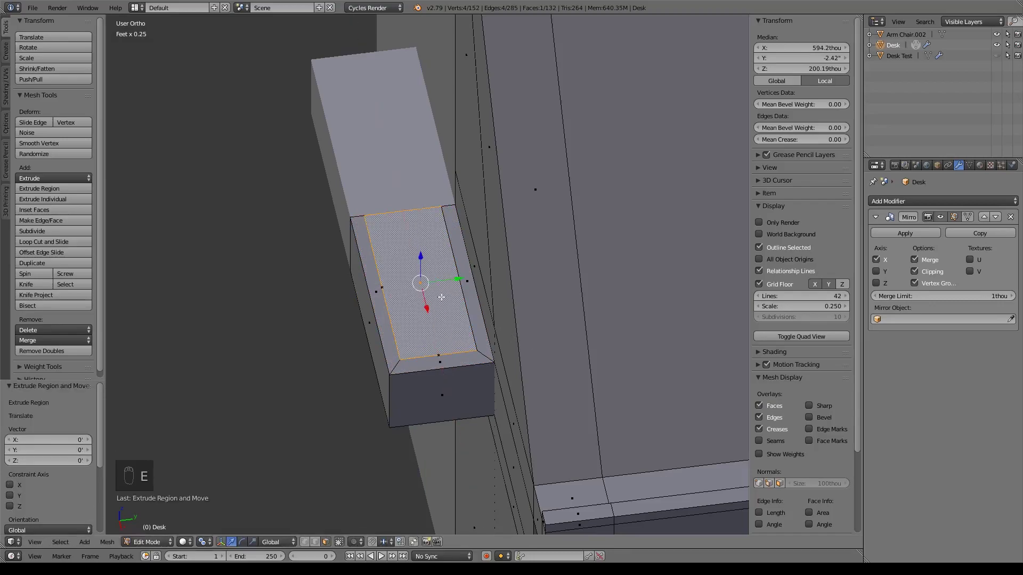
{"action": "left_click_drag", "start_coordinate": [421, 256], "coordinate": [430, 285]}
{"action": "middle_click_drag", "start_coordinate": [430, 285], "coordinate": [521, 281]}
{"action": "key", "text": "KP_3"}
{"action": "key", "text": "KP_1"}
{"action": "key", "text": "z"}
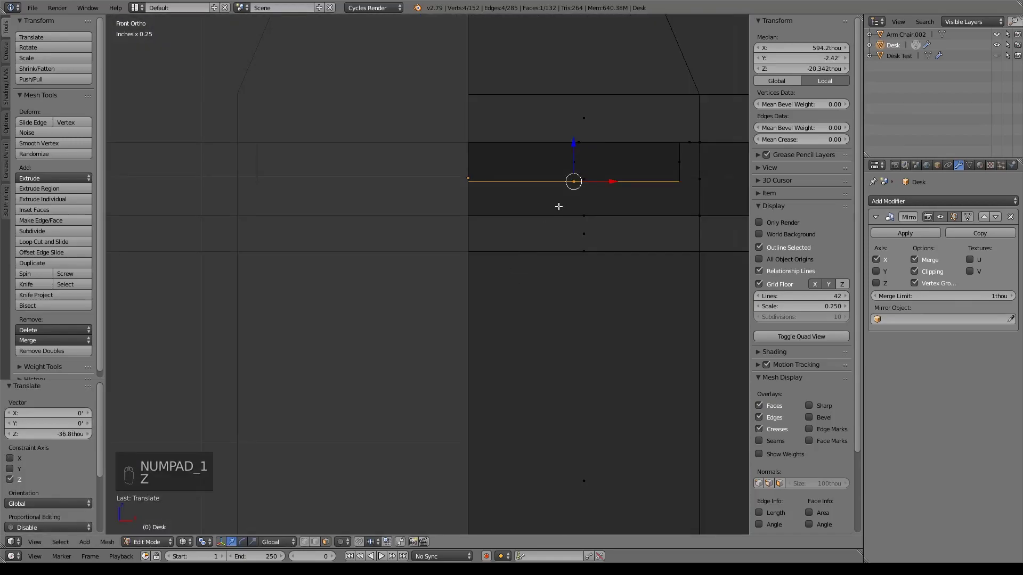
{"action": "left_click_drag", "start_coordinate": [552, 171], "coordinate": [553, 192]}
{"action": "key", "text": "z"}
Step: Extrude the matching face on the opposite end of the desk outward along Y, finishing with a further 20.4 thou pull
{"action": "mouse_move", "coordinate": [554, 192]}
{"action": "middle_mouse_down"}
{"action": "mouse_move", "coordinate": [593, 244]}
{"action": "mouse_move", "coordinate": [584, 270]}
{"action": "mouse_move", "coordinate": [535, 285]}
{"action": "mouse_move", "coordinate": [603, 278]}
{"action": "mouse_move", "coordinate": [511, 278]}
{"action": "middle_mouse_up"}
{"action": "scroll", "coordinate": [535, 285], "scroll_direction": "down", "scroll_amount": 3}
{"action": "scroll", "coordinate": [541, 244], "scroll_direction": "up", "scroll_amount": 4}
{"action": "middle_click_drag", "start_coordinate": [541, 244], "coordinate": [483, 290], "text": "shift"}
{"action": "right_click", "coordinate": [493, 239]}
{"action": "key", "text": "e"}
{"action": "right_click", "coordinate": [523, 272]}
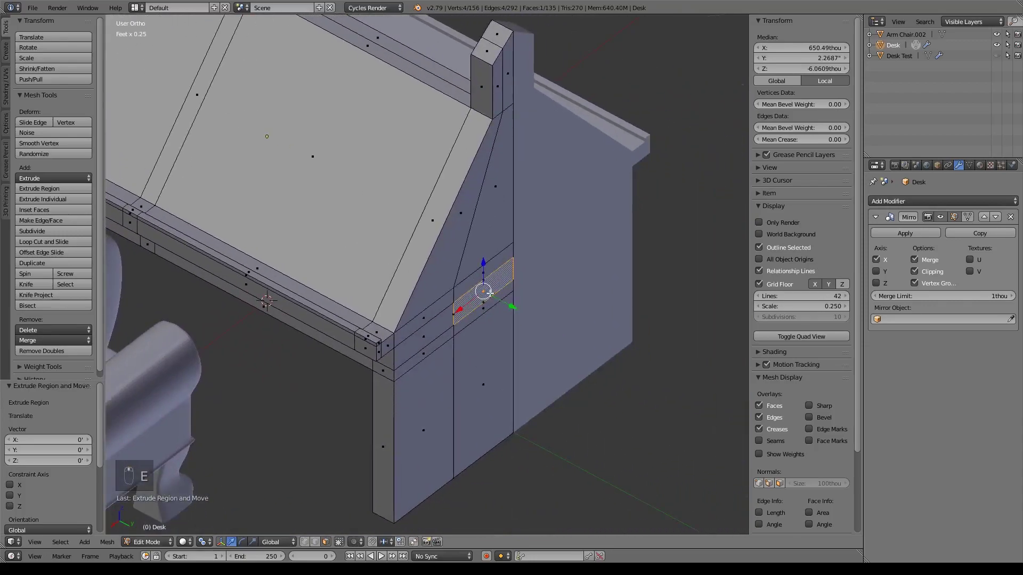
{"action": "left_click_drag", "start_coordinate": [513, 305], "coordinate": [531, 323]}
{"action": "middle_click_drag", "start_coordinate": [531, 323], "coordinate": [467, 307], "text": "shift"}
{"action": "scroll", "coordinate": [486, 299], "scroll_direction": "up", "scroll_amount": 3}
{"action": "left_click_drag", "start_coordinate": [470, 315], "coordinate": [486, 327]}
Step: Inset the top face of the second box by extruding in place, scaling to 0.737 and shifting it slightly along X
{"action": "right_click", "coordinate": [480, 261]}
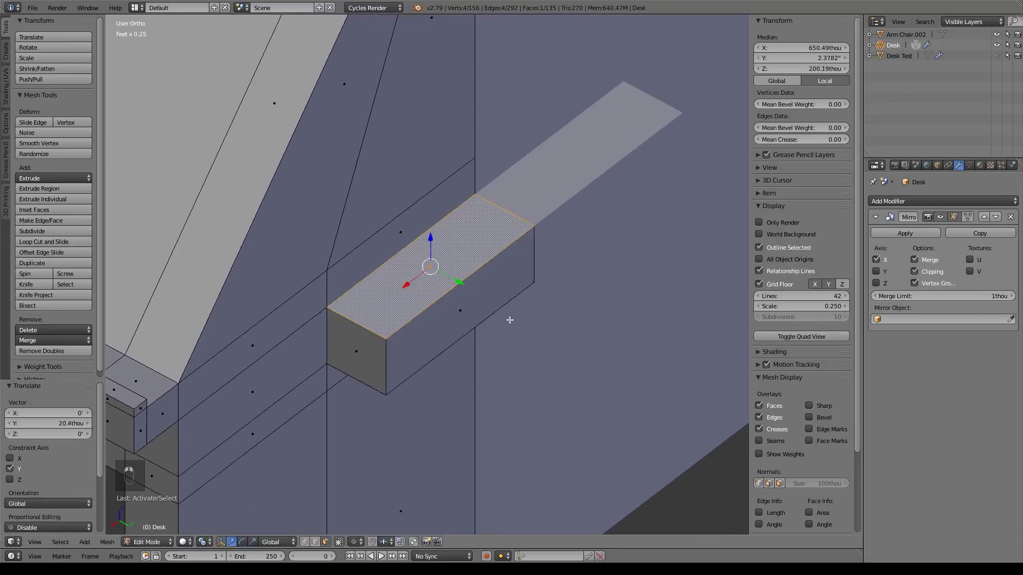
{"action": "key", "text": "e"}
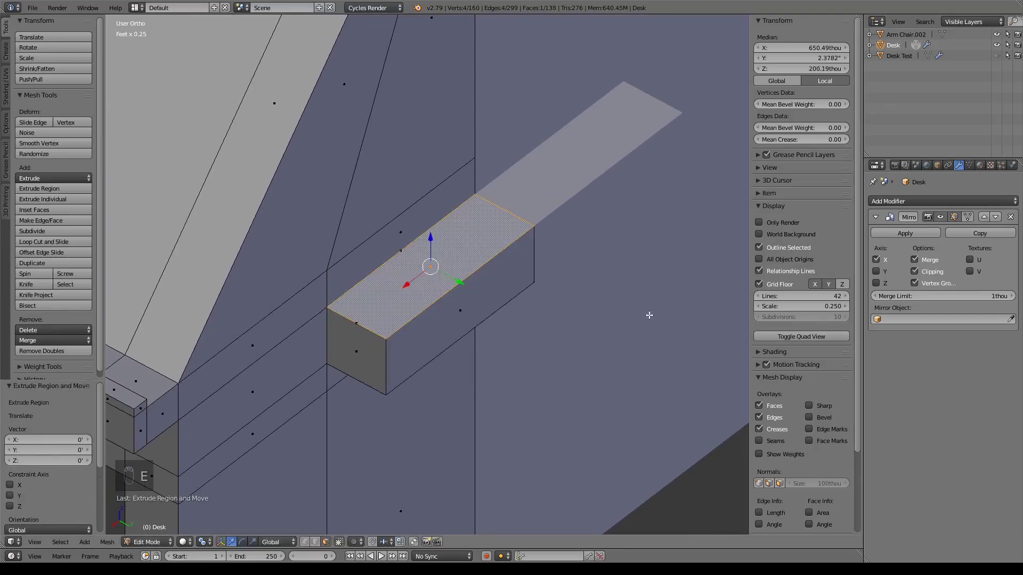
{"action": "key", "text": "s"}
{"action": "left_click", "coordinate": [589, 298]}
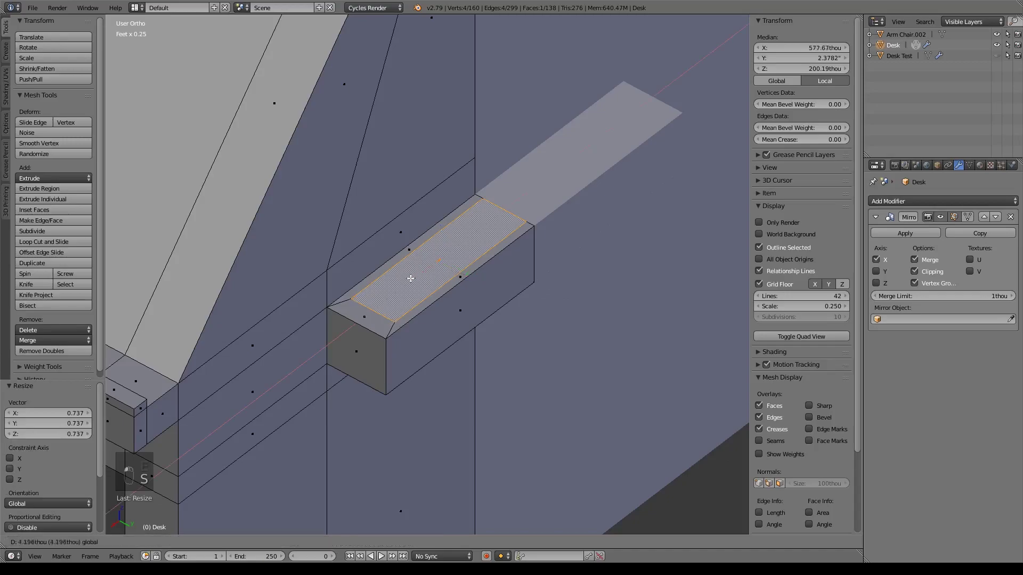
Step: Extrude the second box's inset face down 46.1 thou, then lower it another 8.34 thou in the wireframe front view
{"action": "key", "text": "e"}
{"action": "left_click_drag", "start_coordinate": [435, 235], "coordinate": [435, 272]}
{"action": "key", "text": "KP_1"}
{"action": "key", "text": "z"}
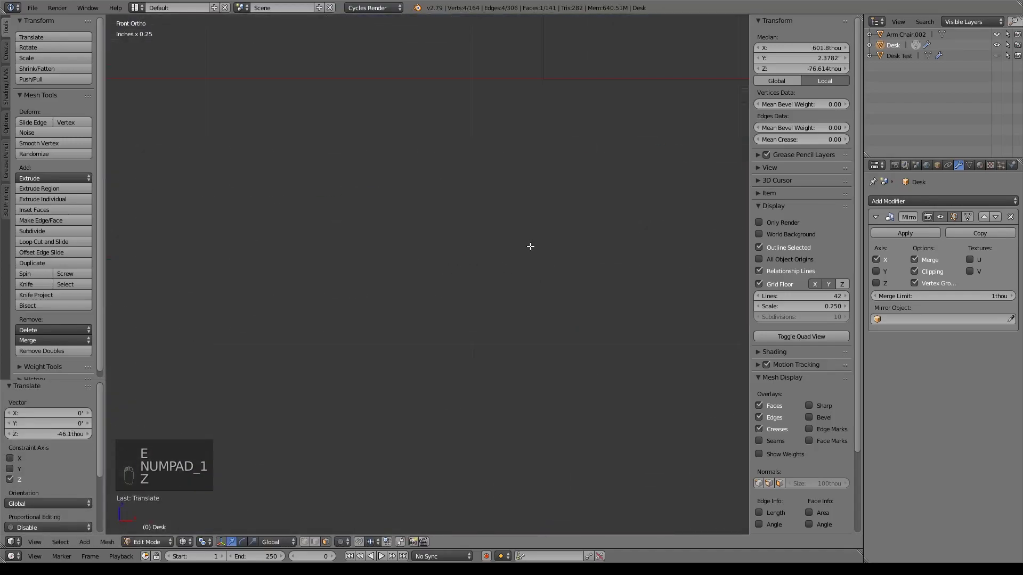
{"action": "key", "text": "KP_Decimal"}
{"action": "left_click_drag", "start_coordinate": [428, 238], "coordinate": [434, 251]}
{"action": "key", "text": "z"}
Step: Reset the 3D cursor to the scene origin with everything in view and return the desk to Object Mode
{"action": "scroll", "coordinate": [563, 265], "scroll_direction": "down", "scroll_amount": 6}
{"action": "middle_click_drag", "start_coordinate": [562, 266], "coordinate": [559, 3]}
{"action": "left_click", "coordinate": [536, 174]}
{"action": "key", "text": "shift+c"}
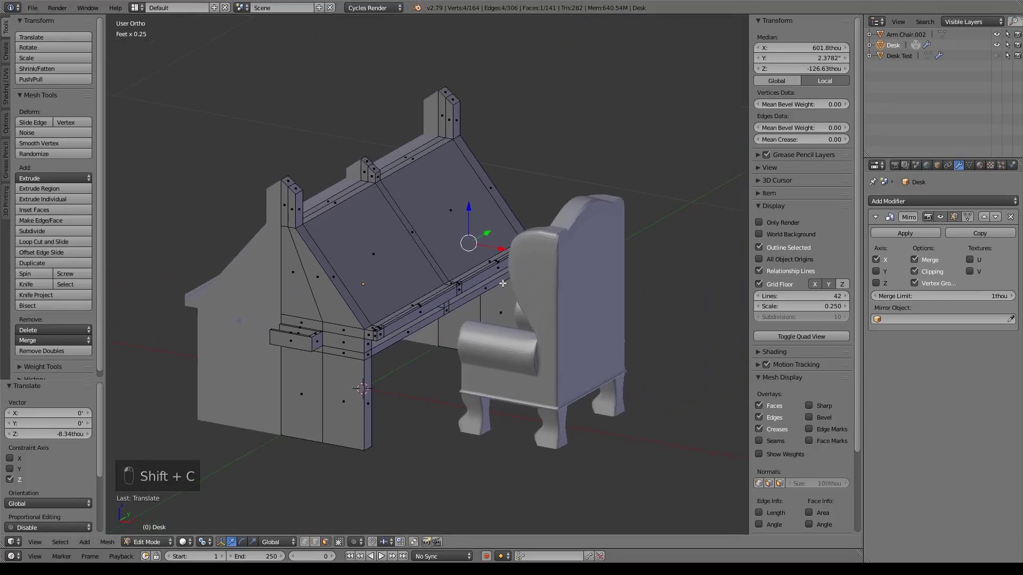
{"action": "key", "text": "Tab"}
{"action": "mouse_move", "coordinate": [506, 329]}
{"action": "middle_mouse_down"}
{"action": "mouse_move", "coordinate": [578, 296]}
{"action": "mouse_move", "coordinate": [548, 286]}
{"action": "mouse_move", "coordinate": [488, 299]}
{"action": "mouse_move", "coordinate": [455, 324]}
{"action": "mouse_move", "coordinate": [503, 342]}
{"action": "mouse_move", "coordinate": [513, 296]}
{"action": "mouse_move", "coordinate": [416, 290]}
{"action": "mouse_move", "coordinate": [525, 321]}
{"action": "middle_mouse_up"}
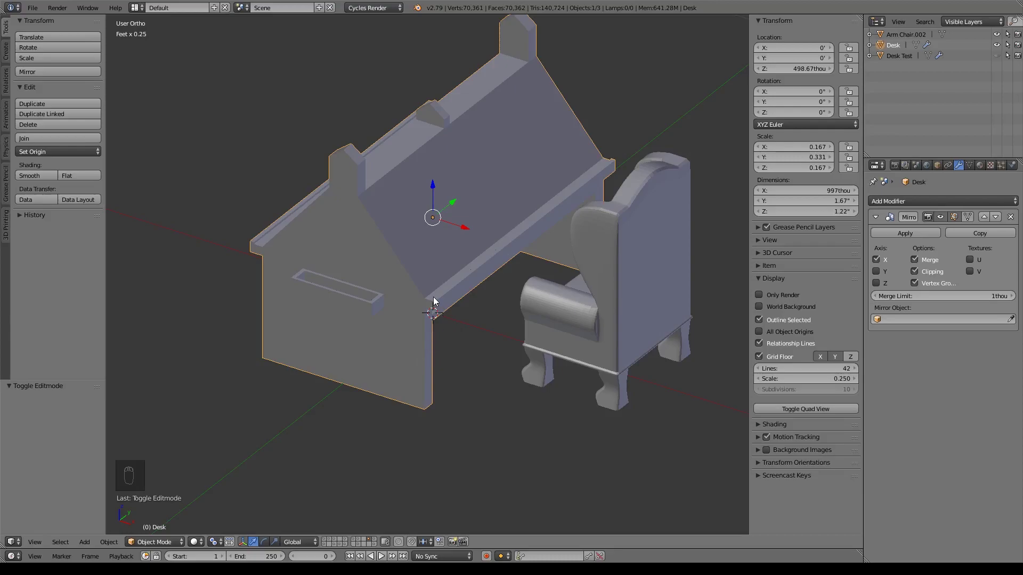
Step: Duplicate the desk in place and, with the original hidden, apply the Mirror modifier to the copy
{"action": "key", "text": "shift+d"}
{"action": "right_click", "coordinate": [701, 197]}
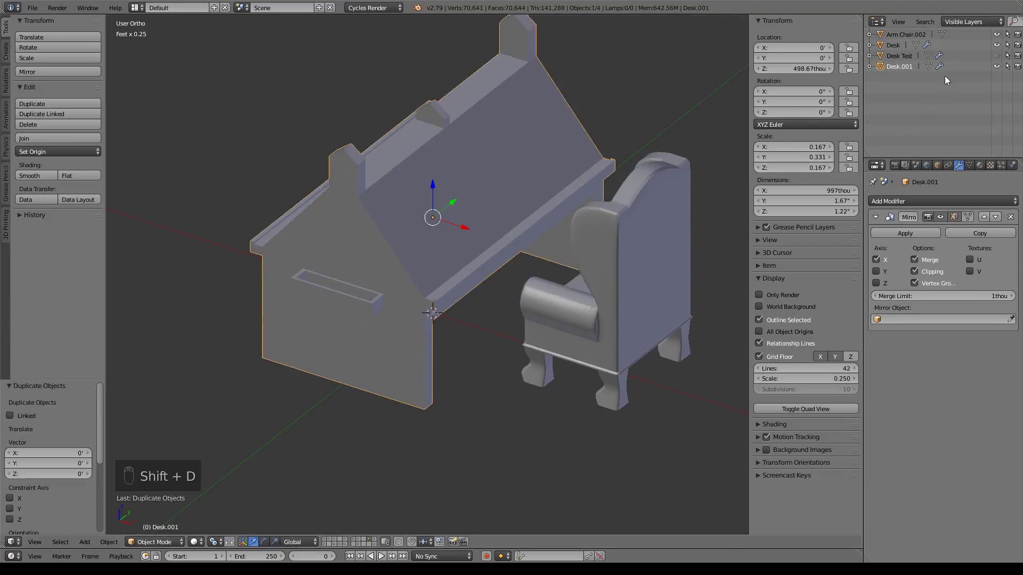
{"action": "left_click", "coordinate": [996, 45]}
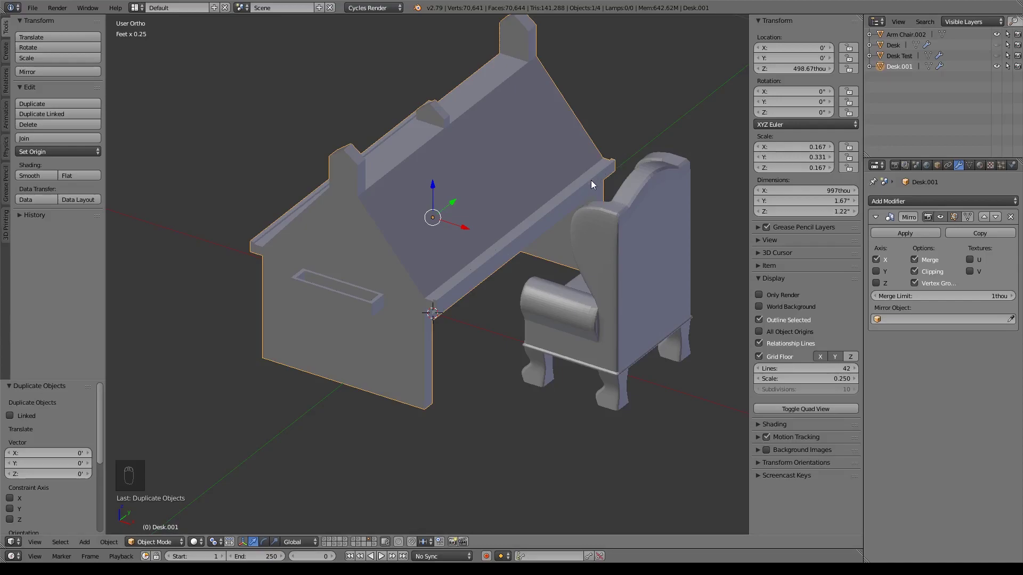
{"action": "left_click", "coordinate": [906, 235]}
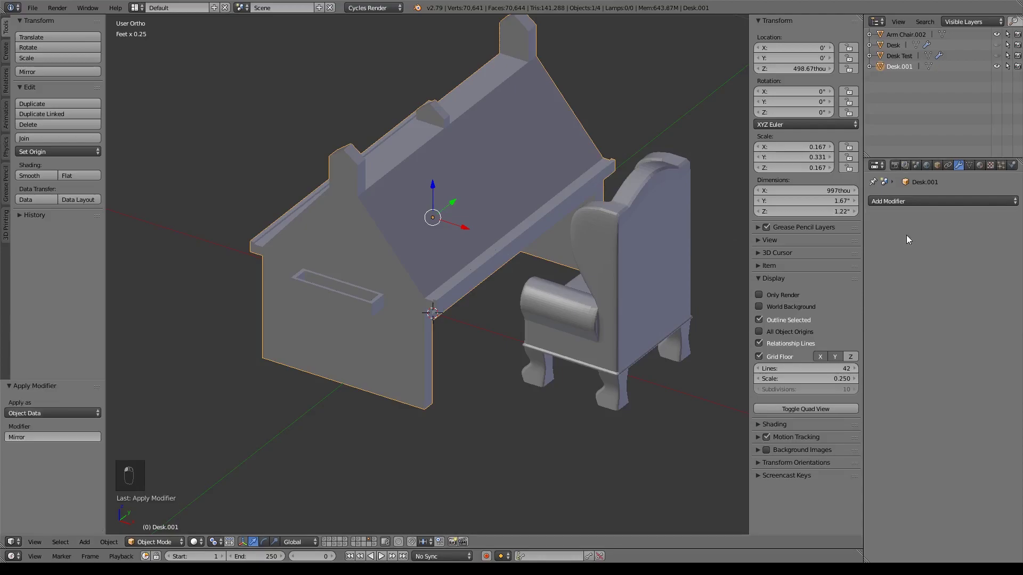
{"action": "right_click", "coordinate": [495, 210]}
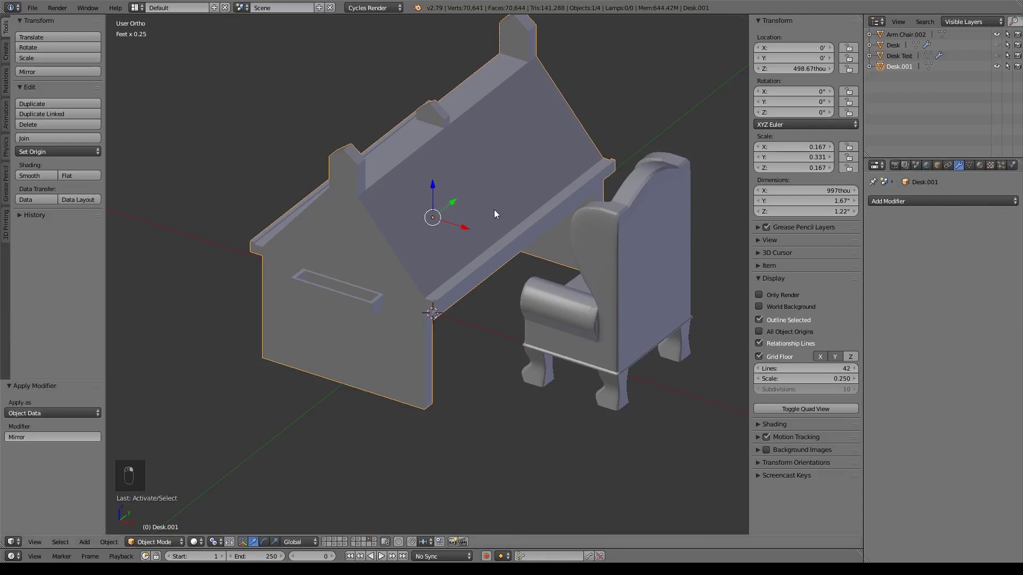
Step: Undo applying the Mirror modifier and open the desk copy in Edit Mode
{"action": "key", "text": "ctrl+z"}
{"action": "key", "text": "ctrl+z"}
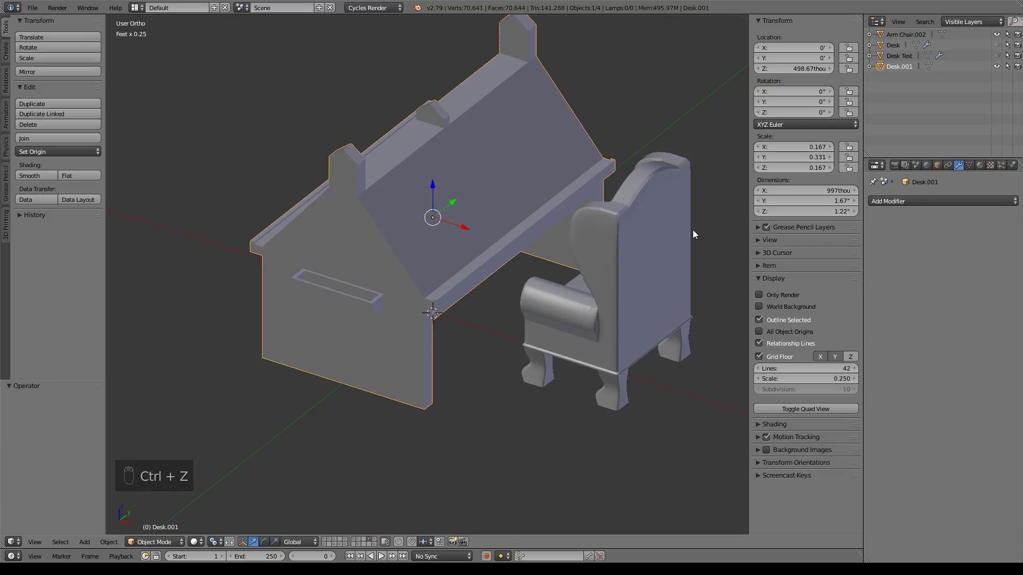
{"action": "key", "text": "Tab"}
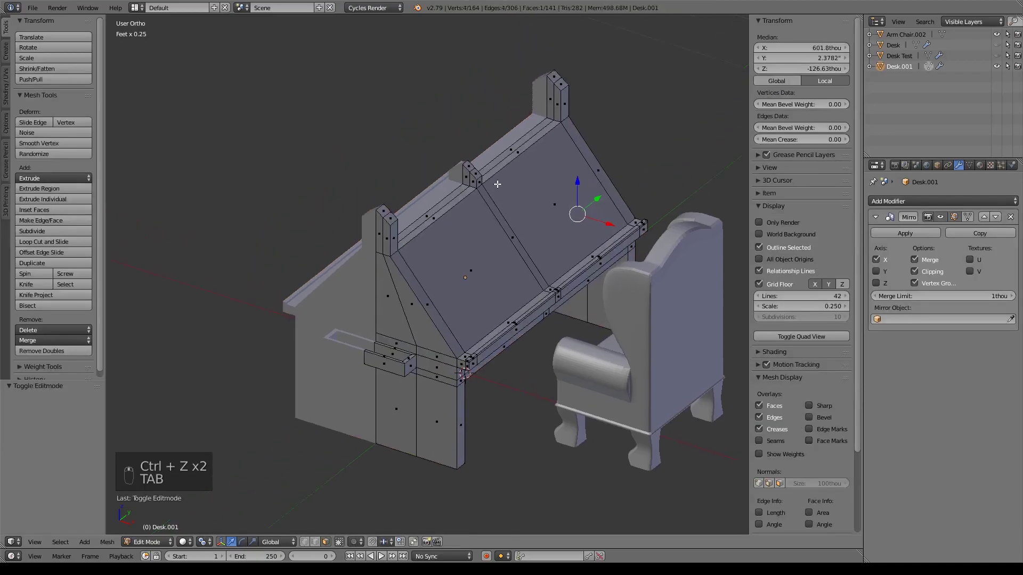
Step: Bevel the edges where the three posts' sloped tops meet their outer sides, using 3 segments and an amount of 0.032
{"action": "scroll", "coordinate": [468, 192], "scroll_direction": "up", "scroll_amount": 6}
{"action": "middle_click_drag", "start_coordinate": [468, 192], "coordinate": [327, 228], "text": "shift"}
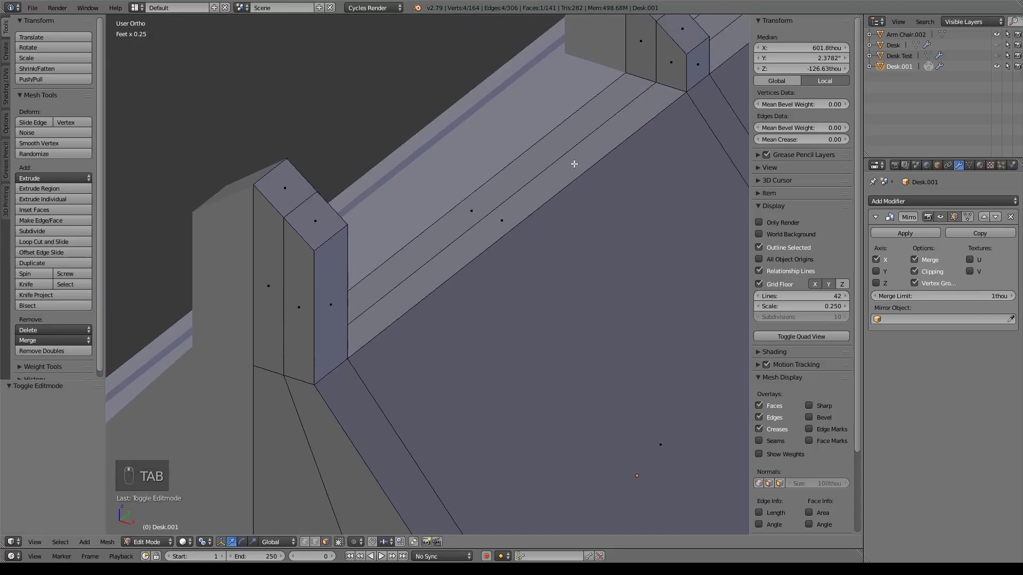
{"action": "middle_click_drag", "start_coordinate": [559, 167], "coordinate": [577, 251], "text": "shift"}
{"action": "middle_click_drag", "start_coordinate": [397, 355], "coordinate": [566, 277], "text": "shift"}
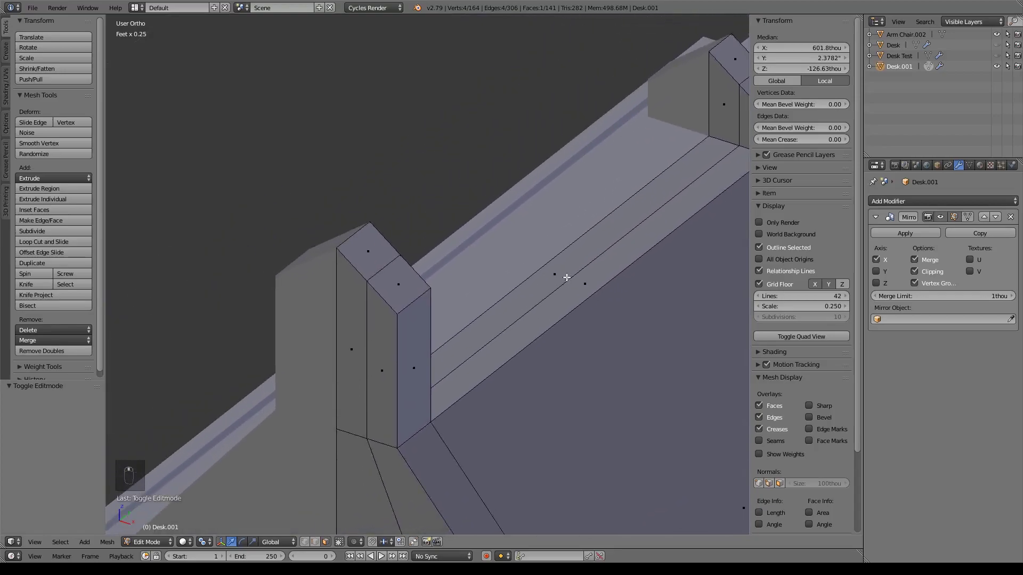
{"action": "right_click", "coordinate": [410, 308]}
{"action": "right_click", "coordinate": [415, 300]}
{"action": "middle_click_drag", "start_coordinate": [604, 304], "coordinate": [462, 338], "text": "shift"}
{"action": "right_click", "coordinate": [524, 274], "text": "ctrl+alt"}
{"action": "middle_click_drag", "start_coordinate": [524, 275], "coordinate": [591, 176]}
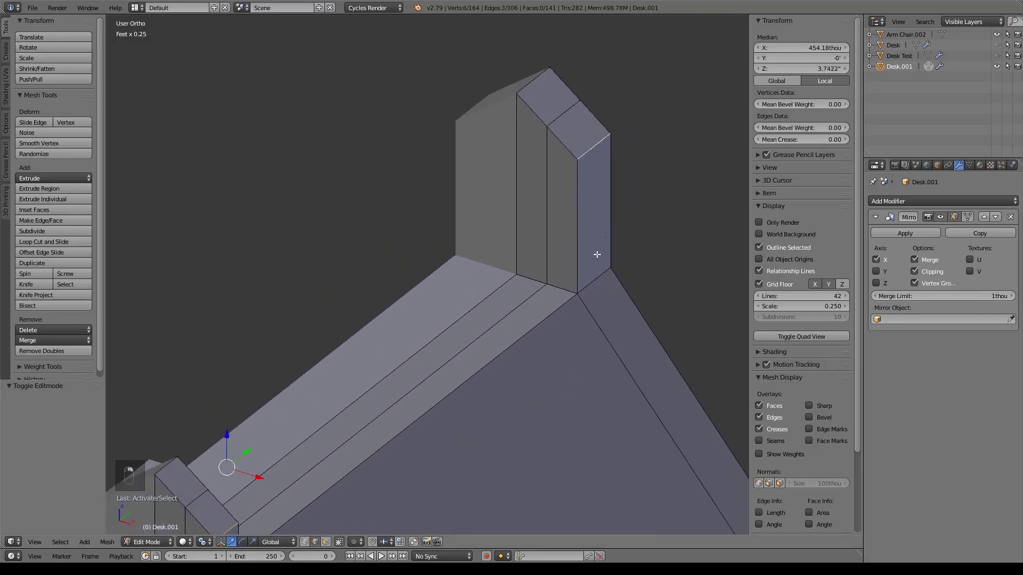
{"action": "key", "text": "ctrl+b"}
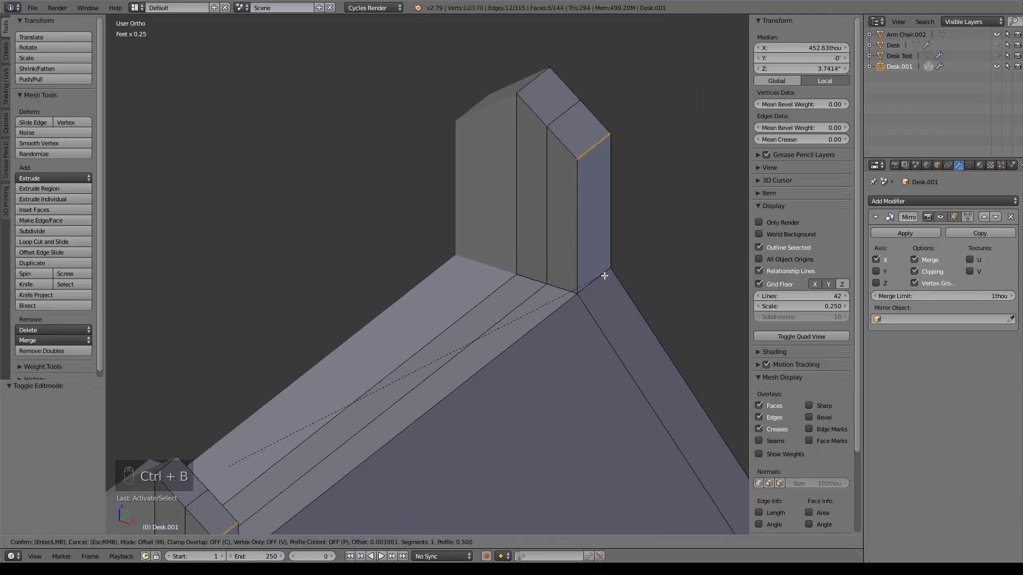
{"action": "scroll", "coordinate": [626, 280], "scroll_direction": "up", "scroll_amount": 1}
{"action": "scroll", "coordinate": [627, 280], "scroll_direction": "up", "scroll_amount": 1}
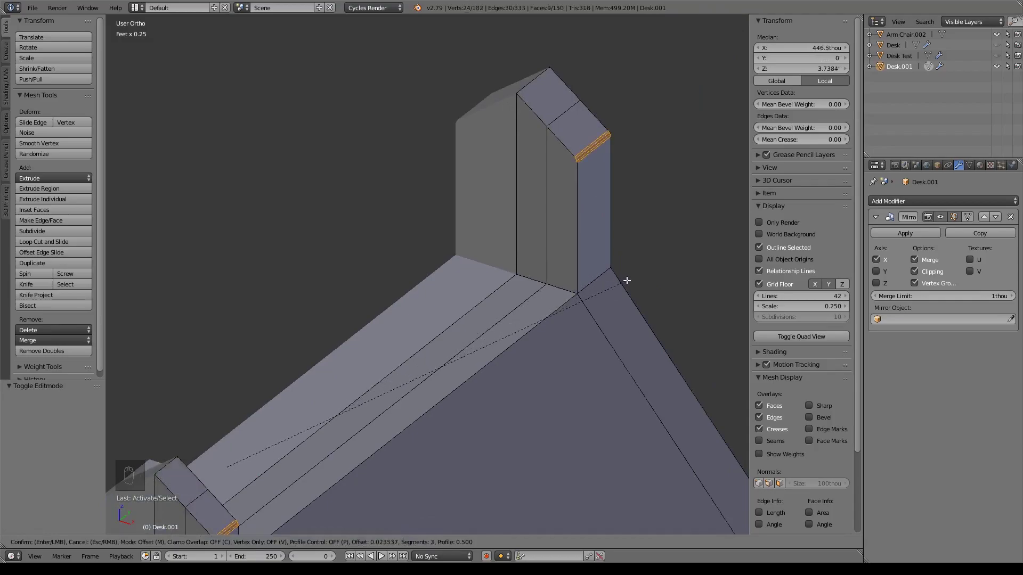
{"action": "left_click", "coordinate": [635, 280]}
Step: Apply the Mirror modifier to the desk copy in Object Mode and reopen the mesh in Edit Mode
{"action": "scroll", "coordinate": [521, 326], "scroll_direction": "down", "scroll_amount": 2}
{"action": "scroll", "coordinate": [608, 238], "scroll_direction": "up", "scroll_amount": 1}
{"action": "scroll", "coordinate": [338, 323], "scroll_direction": "up", "scroll_amount": 1}
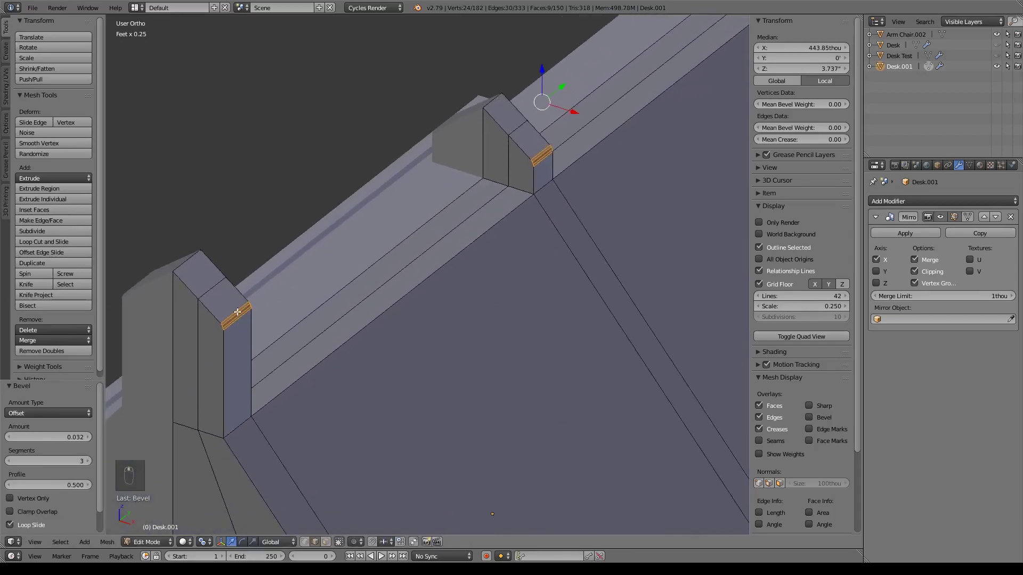
{"action": "middle_click_drag", "start_coordinate": [316, 320], "coordinate": [357, 307]}
{"action": "key", "text": "Tab"}
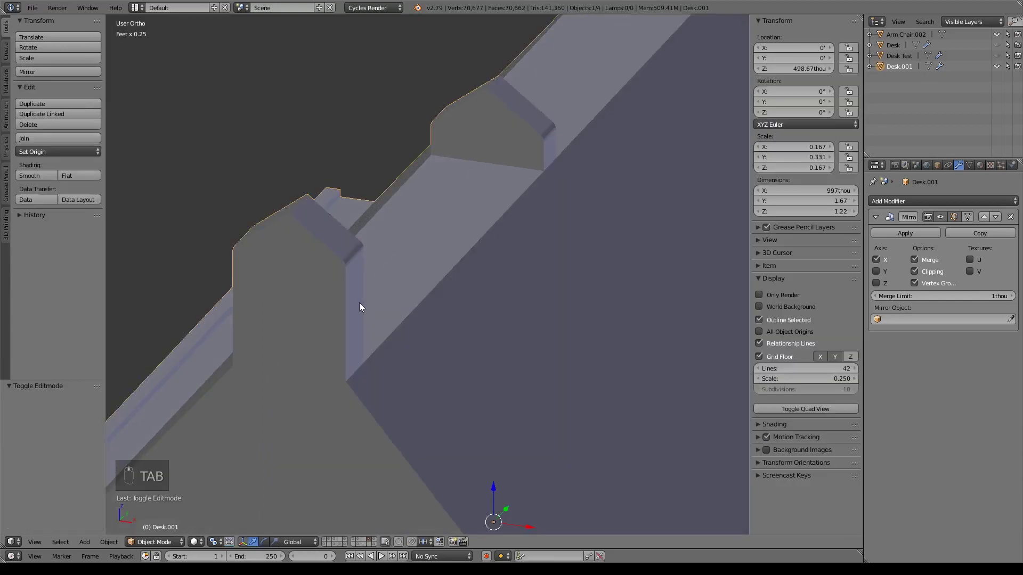
{"action": "middle_click_drag", "start_coordinate": [504, 285], "coordinate": [551, 280]}
{"action": "scroll", "coordinate": [481, 316], "scroll_direction": "up", "scroll_amount": 2}
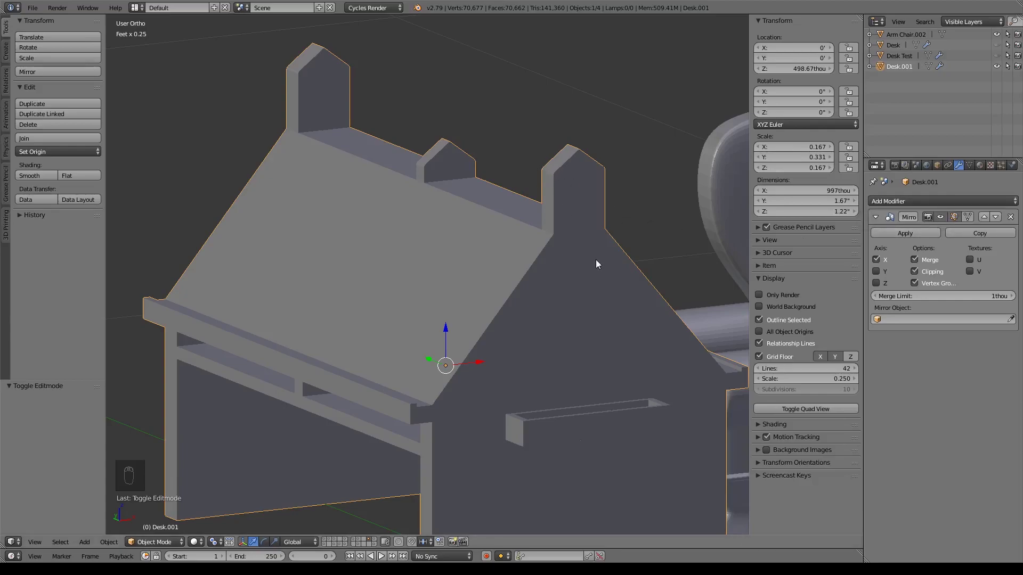
{"action": "middle_click_drag", "start_coordinate": [590, 276], "coordinate": [554, 276]}
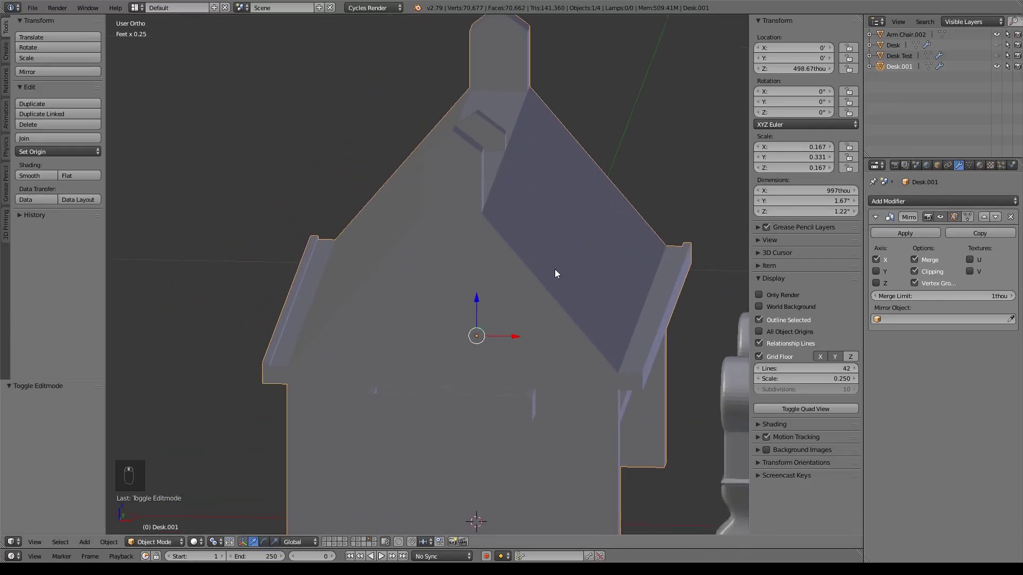
{"action": "left_click", "coordinate": [904, 233]}
{"action": "key", "text": "Tab"}
Step: Add two evenly spaced loop cuts across the ridge between the middle post and one end post
{"action": "middle_click_drag", "start_coordinate": [660, 264], "coordinate": [525, 327]}
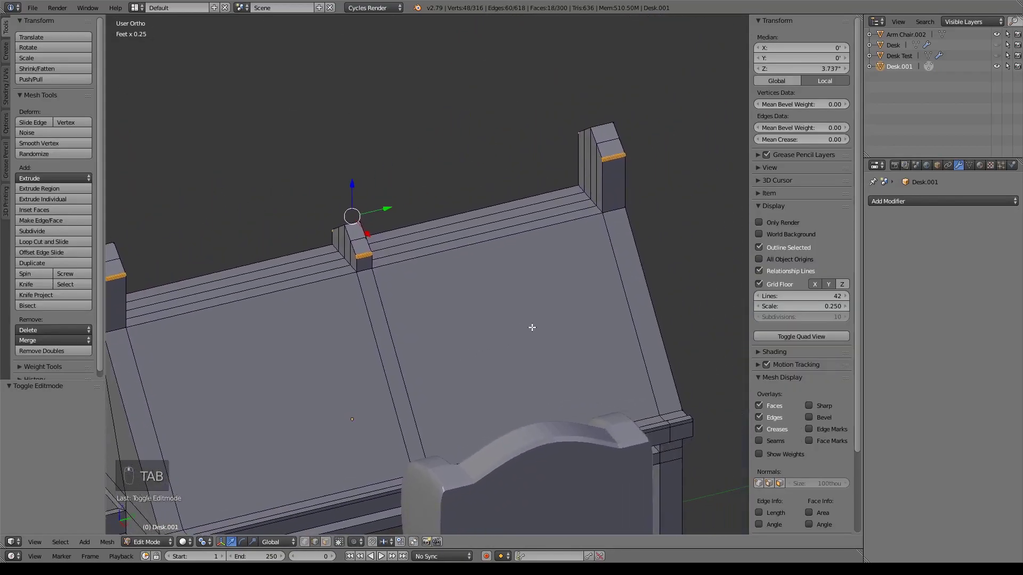
{"action": "scroll", "coordinate": [548, 325], "scroll_direction": "up", "scroll_amount": 6}
{"action": "scroll", "coordinate": [412, 367], "scroll_direction": "down", "scroll_amount": 5}
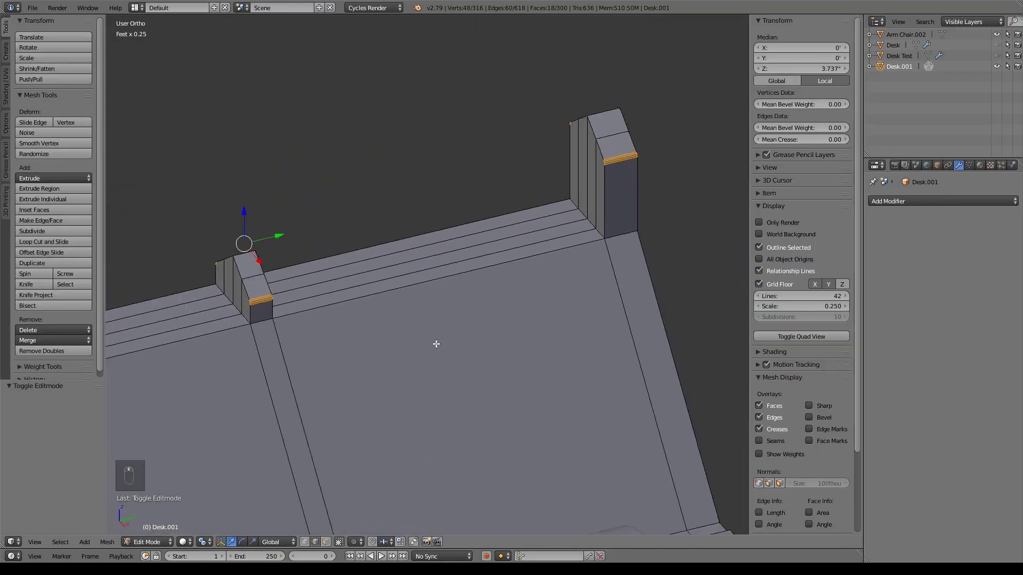
{"action": "scroll", "coordinate": [505, 278], "scroll_direction": "up", "scroll_amount": 4}
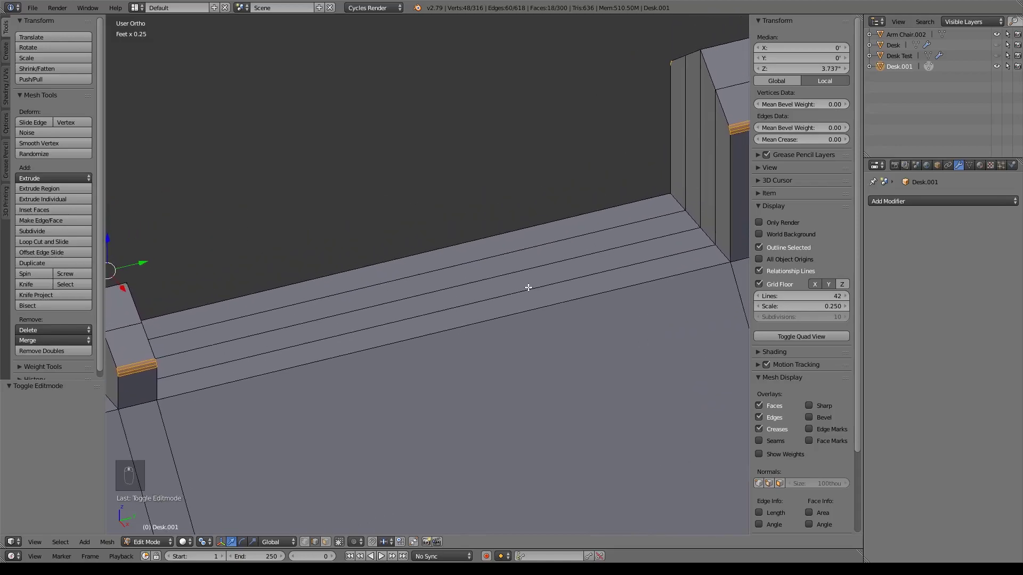
{"action": "key", "text": "ctrl+r"}
{"action": "left_click", "coordinate": [491, 265]}
{"action": "right_click", "coordinate": [491, 265]}
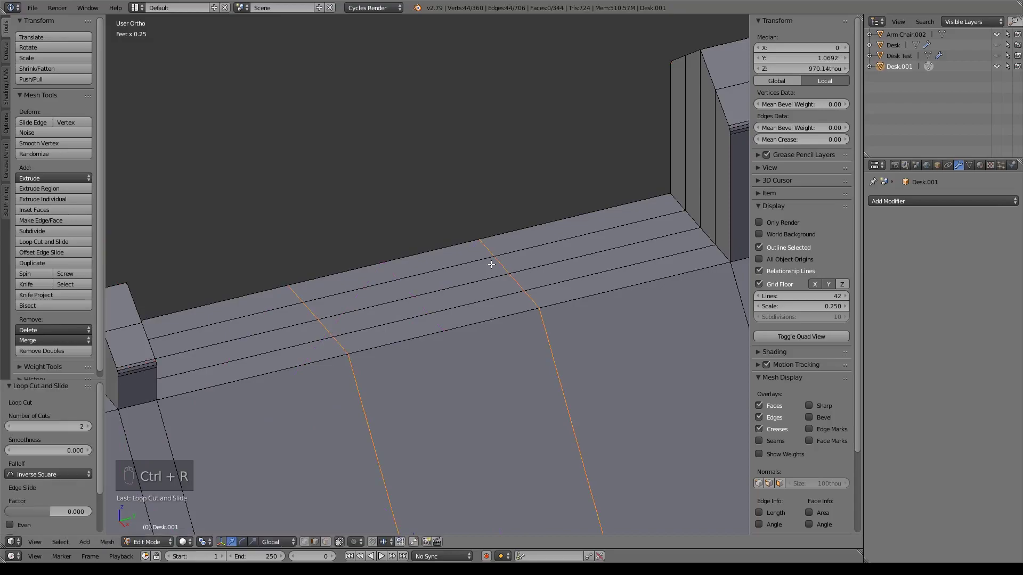
Step: Select the six inner ridge vertices on the two new cuts in top view and scale them to 0.381 along Y
{"action": "key", "text": "KP_7"}
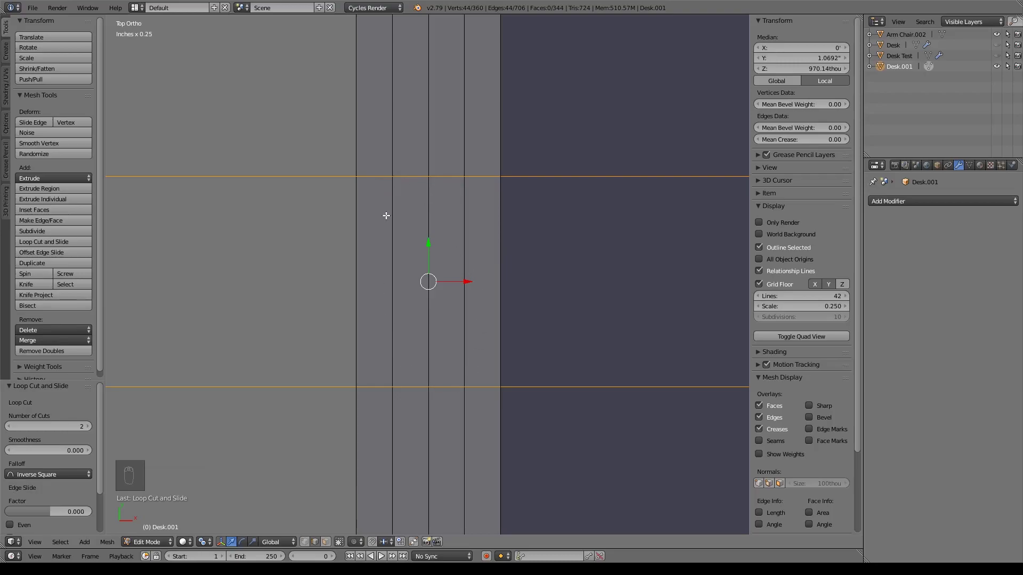
{"action": "left_click", "coordinate": [307, 541]}
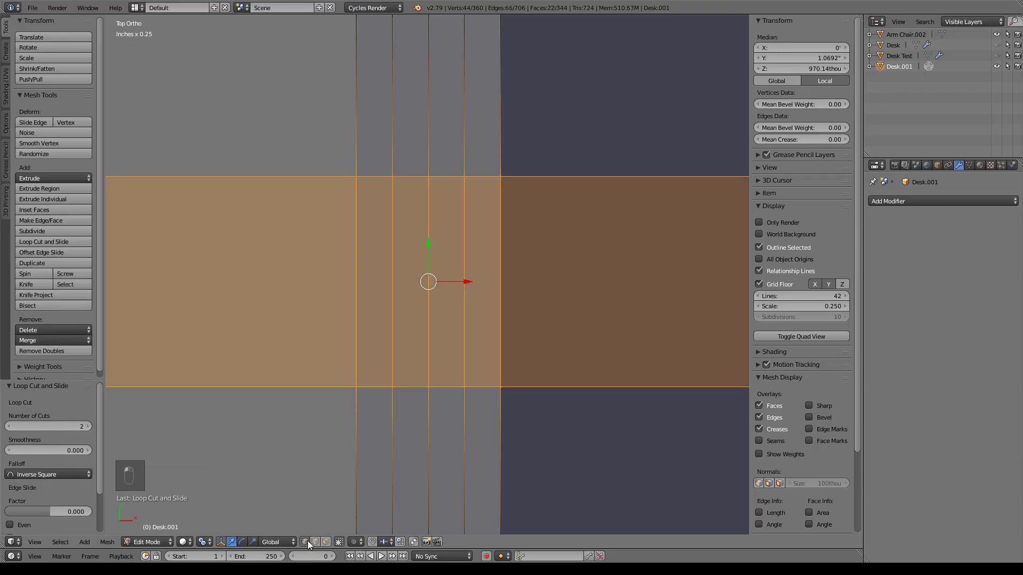
{"action": "right_click", "coordinate": [395, 179]}
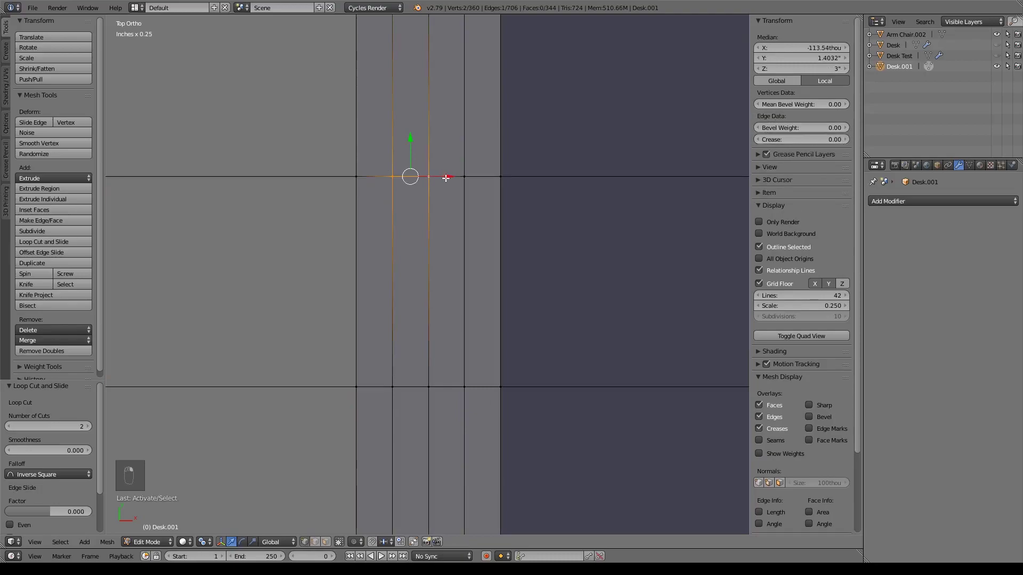
{"action": "right_click", "coordinate": [463, 386], "text": "shift"}
{"action": "right_click", "coordinate": [428, 385], "text": "shift"}
{"action": "right_click", "coordinate": [394, 384], "text": "shift"}
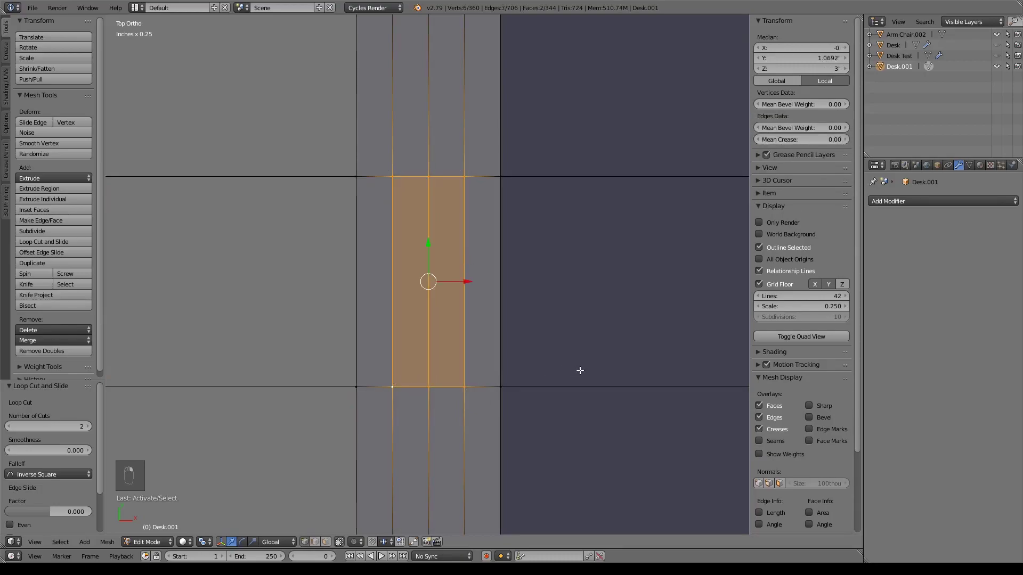
{"action": "key", "text": "s"}
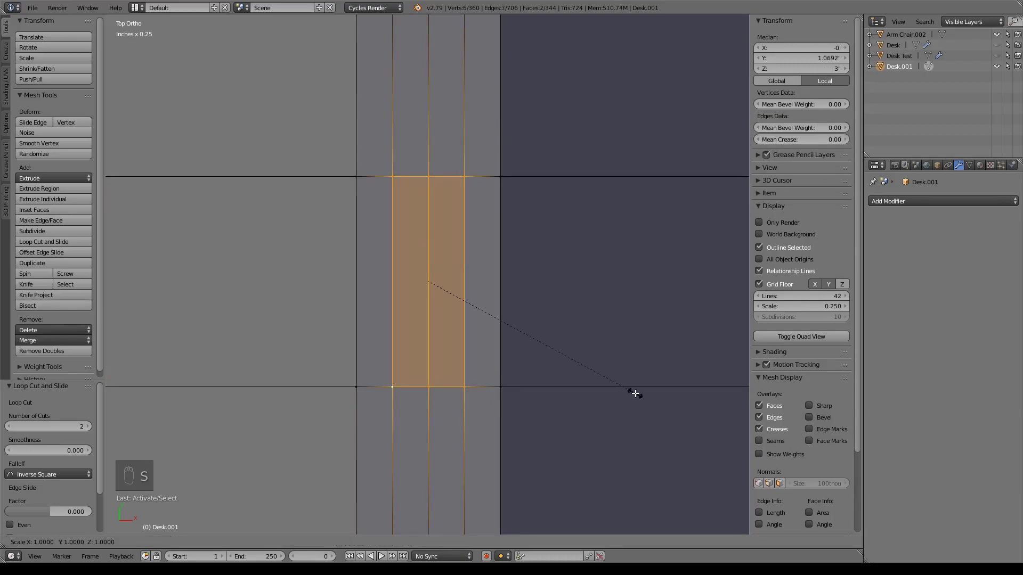
{"action": "key", "text": "y"}
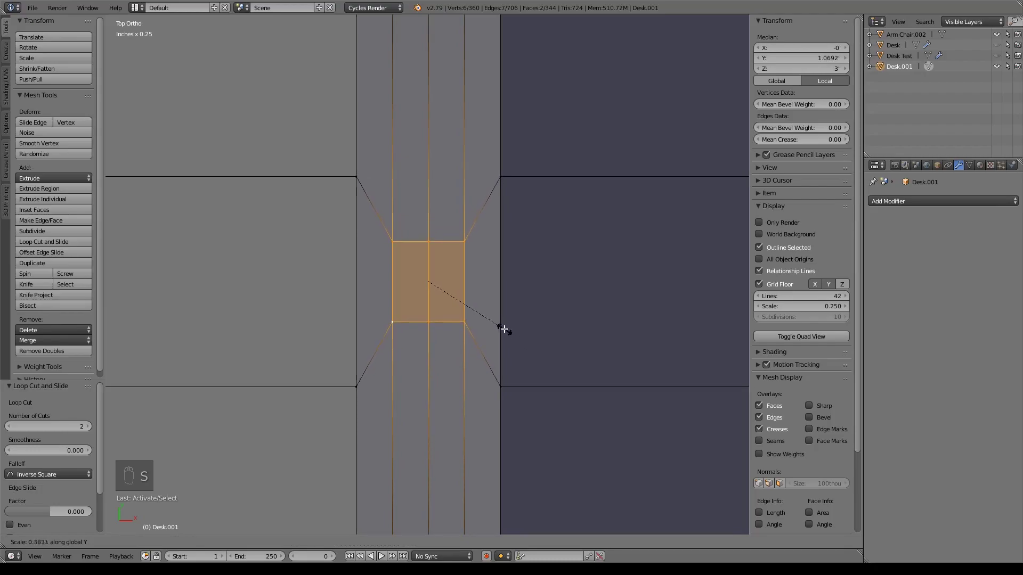
{"action": "left_click", "coordinate": [503, 330]}
Step: Add a centred loop cut through the narrowed ridge patch and select its two side vertices
{"action": "key", "text": "ctrl+r"}
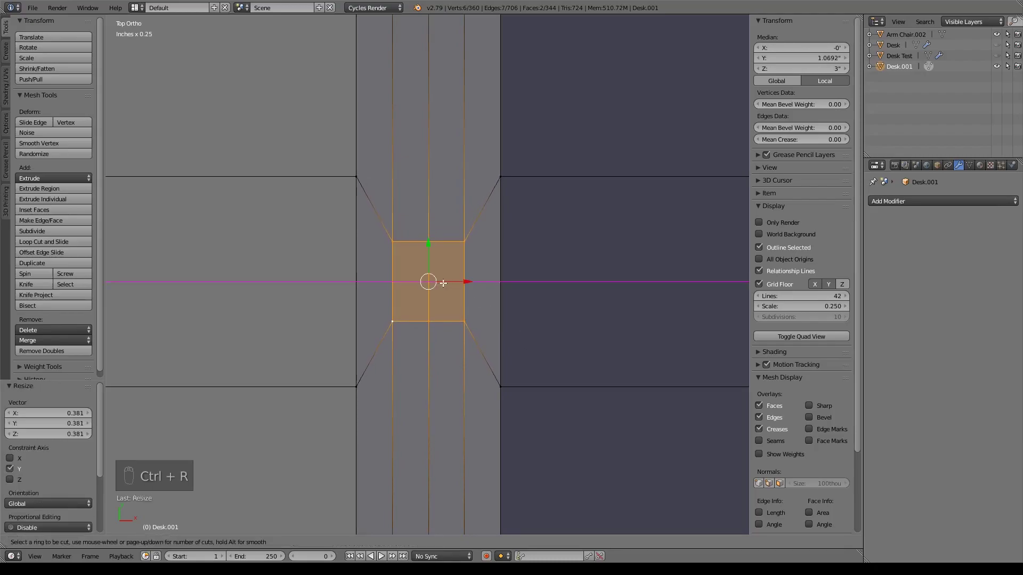
{"action": "left_click", "coordinate": [442, 283]}
{"action": "right_click", "coordinate": [442, 283]}
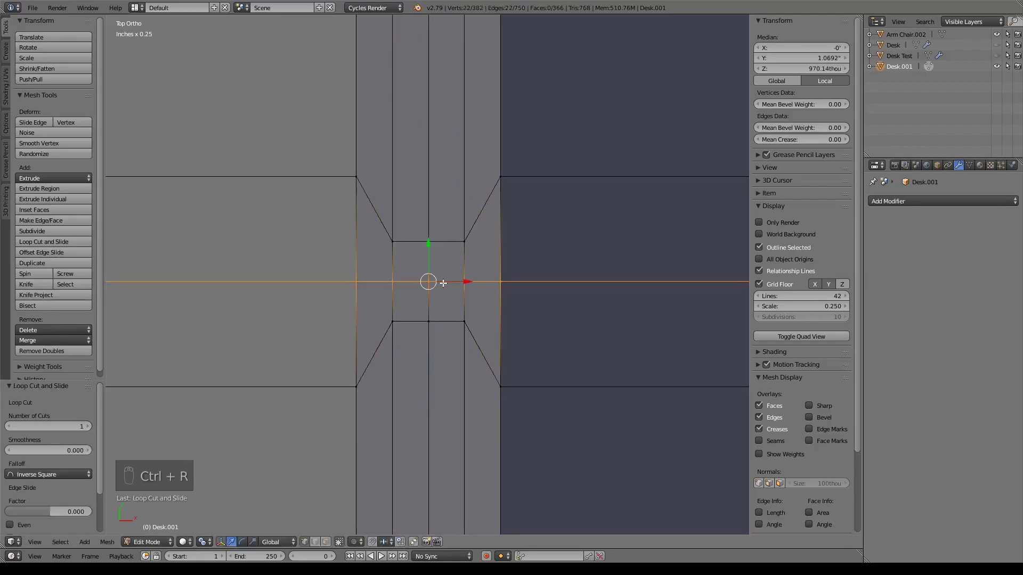
{"action": "right_click", "coordinate": [472, 282]}
{"action": "right_click", "coordinate": [402, 281], "text": "shift"}
Step: Try to scale the patch's two side vertices outward by a factor of 1.422
{"action": "key", "text": "s"}
{"action": "left_click", "coordinate": [608, 329]}
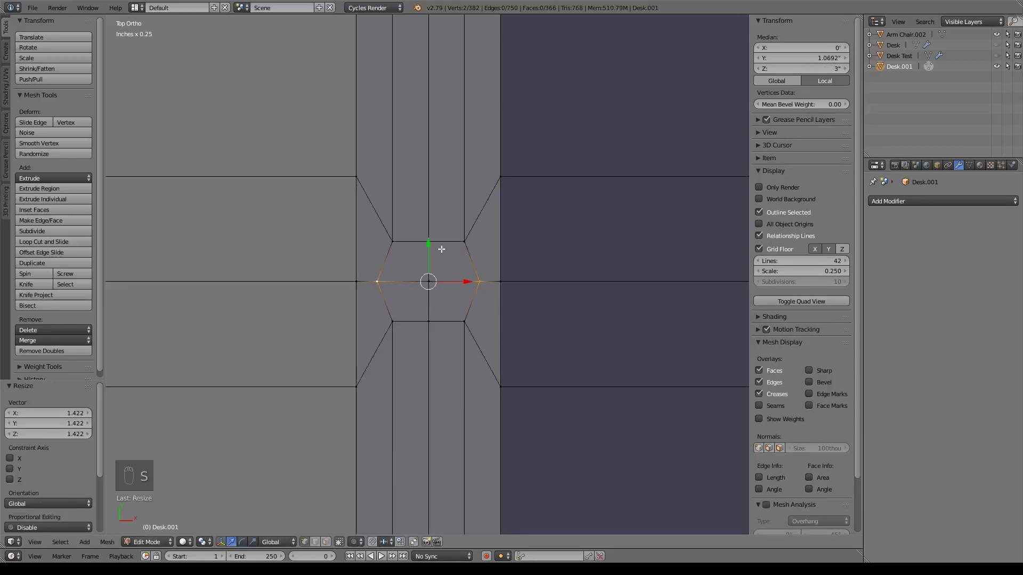
{"action": "key", "text": "ctrl+z"}
Step: Scale the patch's four mid-side vertices outward together by 1.434 to shape an octagon
{"action": "right_click", "coordinate": [426, 242], "text": "shift"}
{"action": "right_click", "coordinate": [428, 321], "text": "shift"}
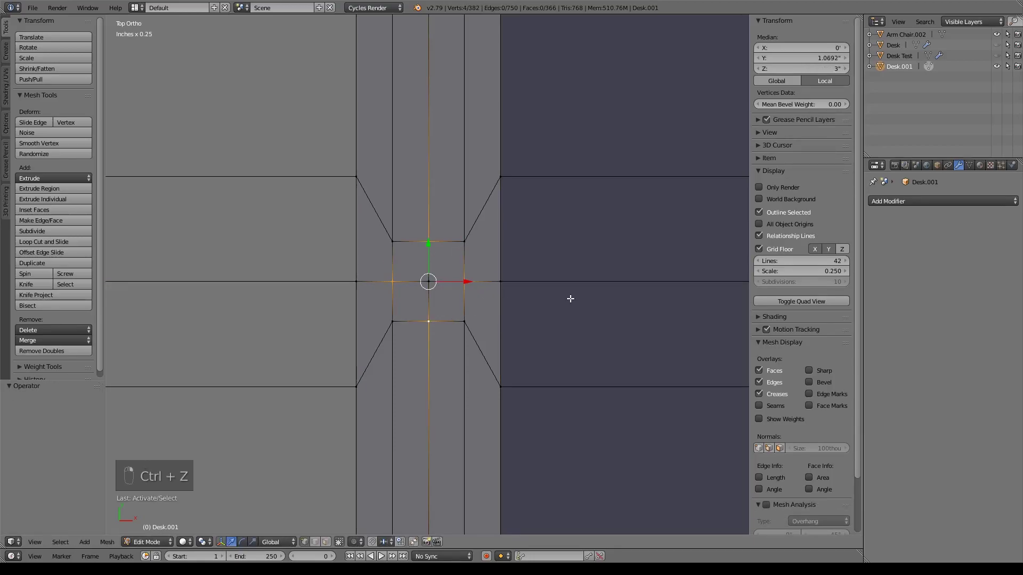
{"action": "key", "text": "s"}
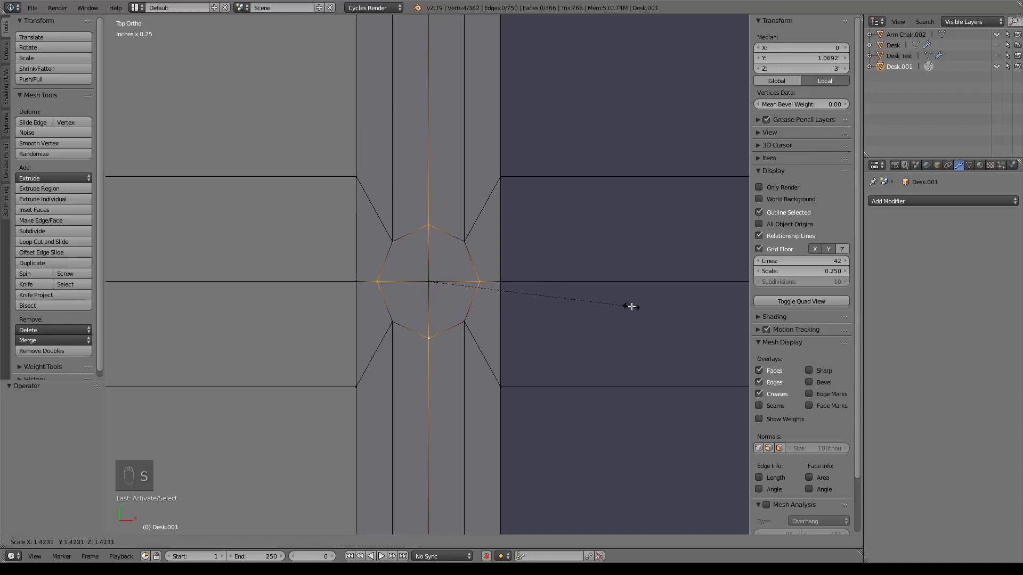
{"action": "left_click", "coordinate": [633, 306]}
Step: Select the whole octagon on the ridge and extrude it upward 7.59 thou
{"action": "middle_click_drag", "start_coordinate": [626, 323], "coordinate": [498, 302]}
{"action": "right_click", "coordinate": [446, 233], "text": "shift"}
{"action": "right_click", "coordinate": [471, 287], "text": "shift"}
{"action": "right_click", "coordinate": [396, 306], "text": "shift"}
{"action": "right_click", "coordinate": [368, 287], "text": "shift"}
{"action": "right_click", "coordinate": [371, 256], "text": "shift"}
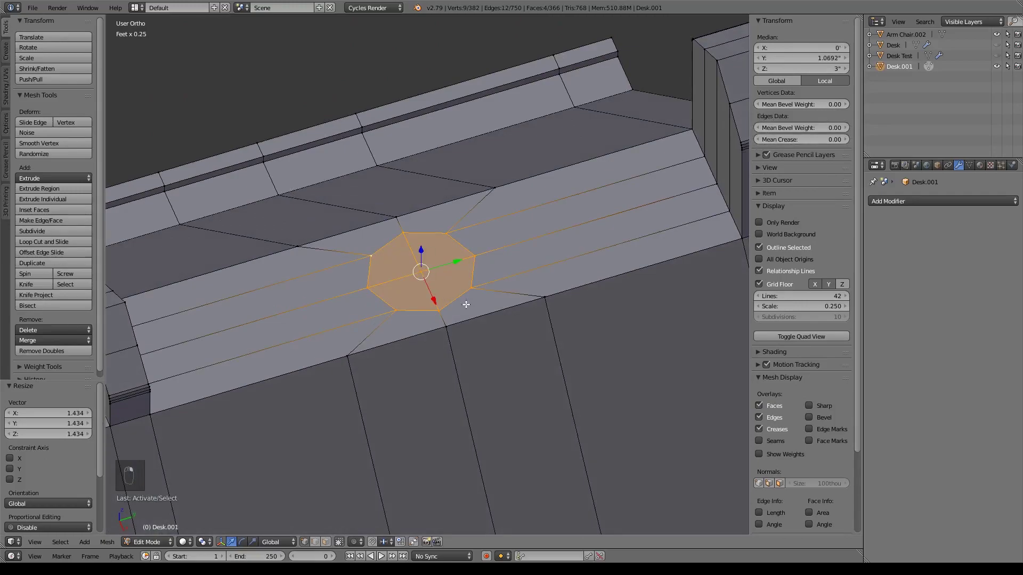
{"action": "key", "text": "e"}
{"action": "left_click_drag", "start_coordinate": [424, 256], "coordinate": [421, 247]}
{"action": "middle_click_drag", "start_coordinate": [562, 291], "coordinate": [551, 283]}
Step: Scale the octagon's top face outward slightly and extrude it up another 6.93 thou to form a base plate
{"action": "key", "text": "s"}
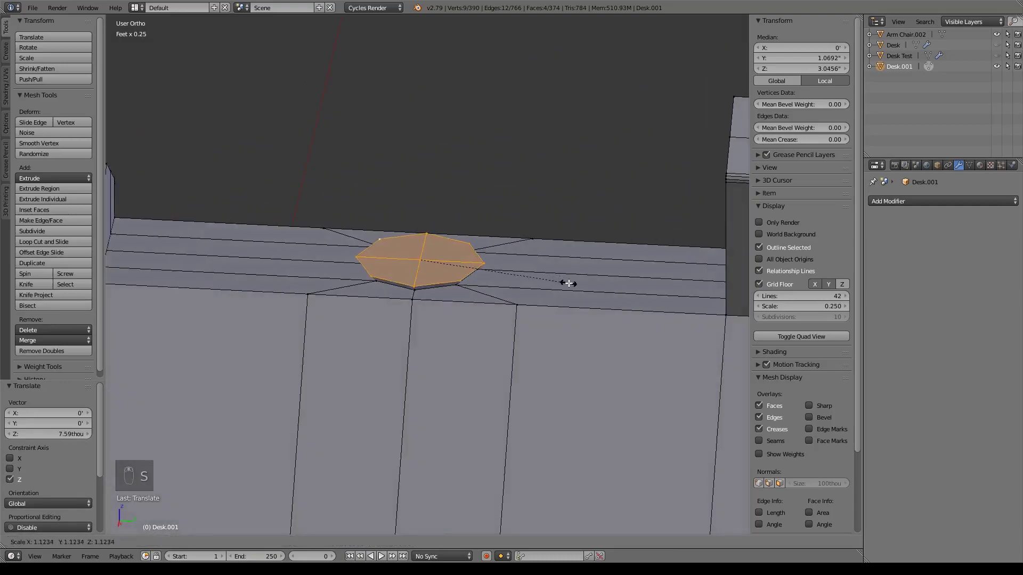
{"action": "left_click", "coordinate": [576, 285]}
{"action": "key", "text": "e"}
{"action": "right_click", "coordinate": [519, 304]}
{"action": "key", "text": "e"}
{"action": "right_click", "coordinate": [421, 225]}
{"action": "scroll", "coordinate": [498, 312], "scroll_direction": "up", "scroll_amount": 4}
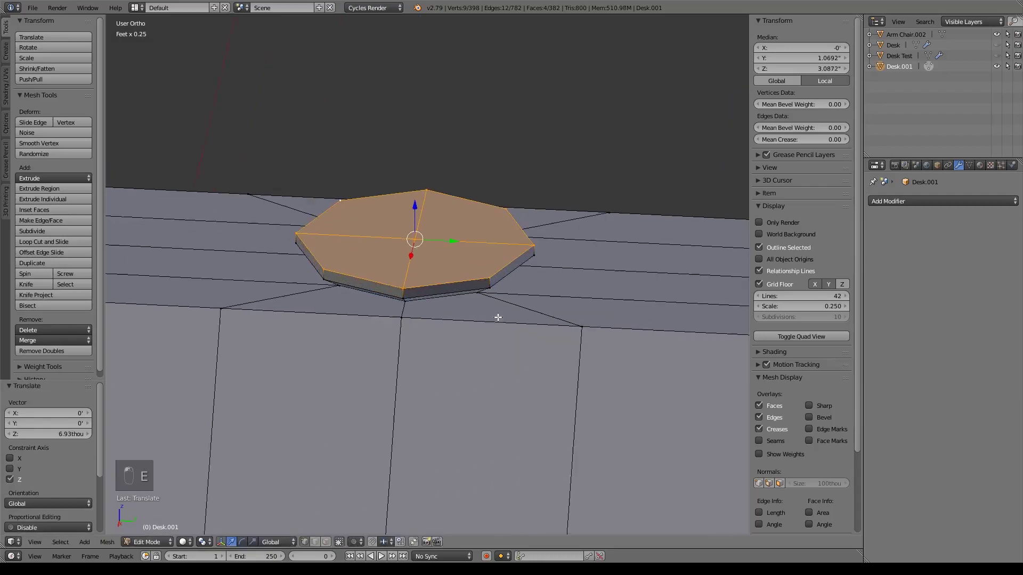
Step: Inset the base plate's top face by extruding in place and scaling to about 0.635
{"action": "middle_click_drag", "start_coordinate": [497, 293], "coordinate": [482, 334], "text": "shift"}
{"action": "key", "text": "e"}
{"action": "right_click", "coordinate": [476, 325]}
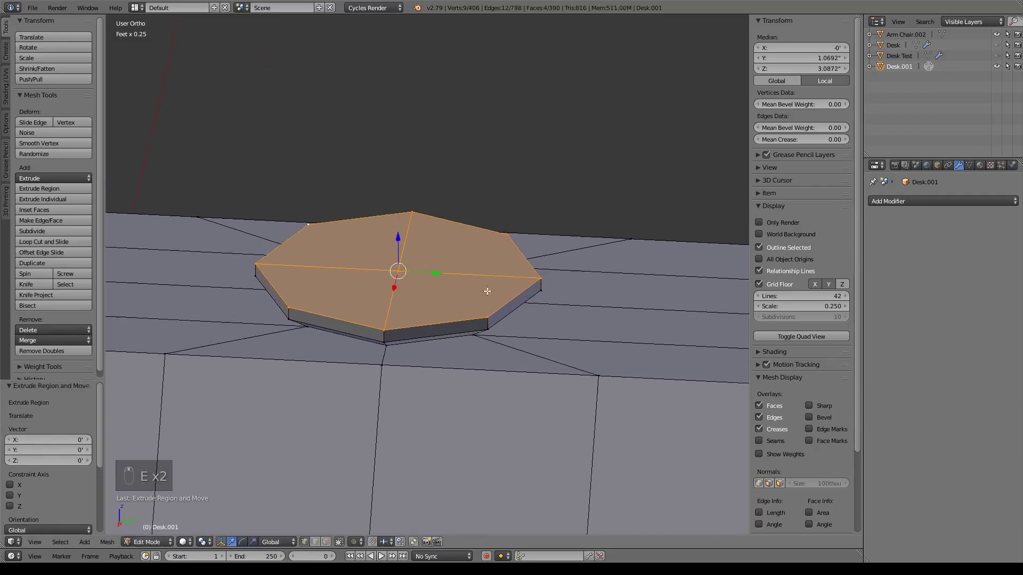
{"action": "key", "text": "s"}
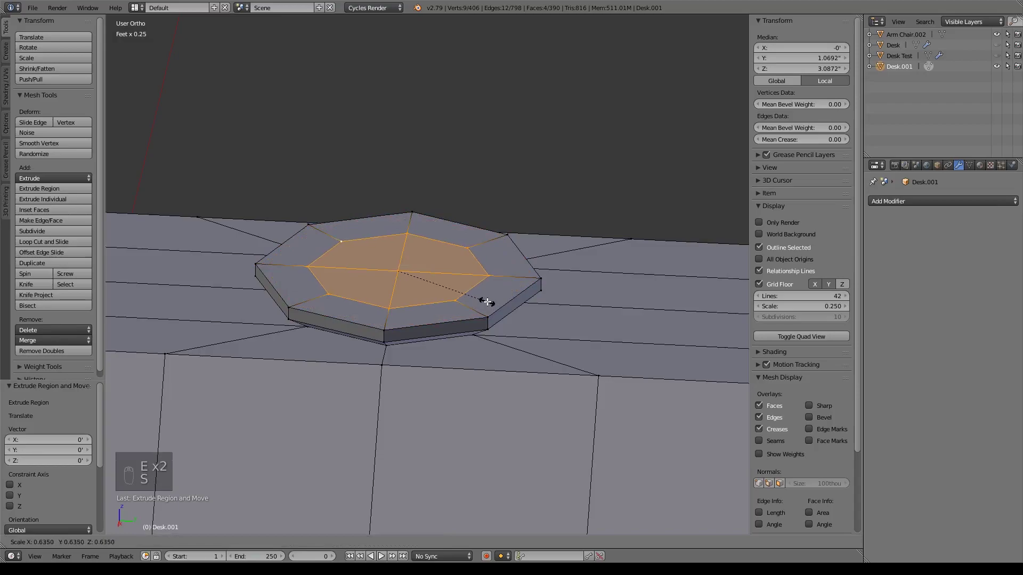
{"action": "left_click", "coordinate": [486, 302]}
Step: Extrude the inset octagon upward into a column with its top at a local Z of 3.814"
{"action": "left_click_drag", "start_coordinate": [404, 234], "coordinate": [398, 54]}
{"action": "scroll", "coordinate": [459, 322], "scroll_direction": "down", "scroll_amount": 2}
{"action": "key", "text": "e"}
{"action": "right_click", "coordinate": [461, 329]}
{"action": "scroll", "coordinate": [469, 219], "scroll_direction": "down", "scroll_amount": 8}
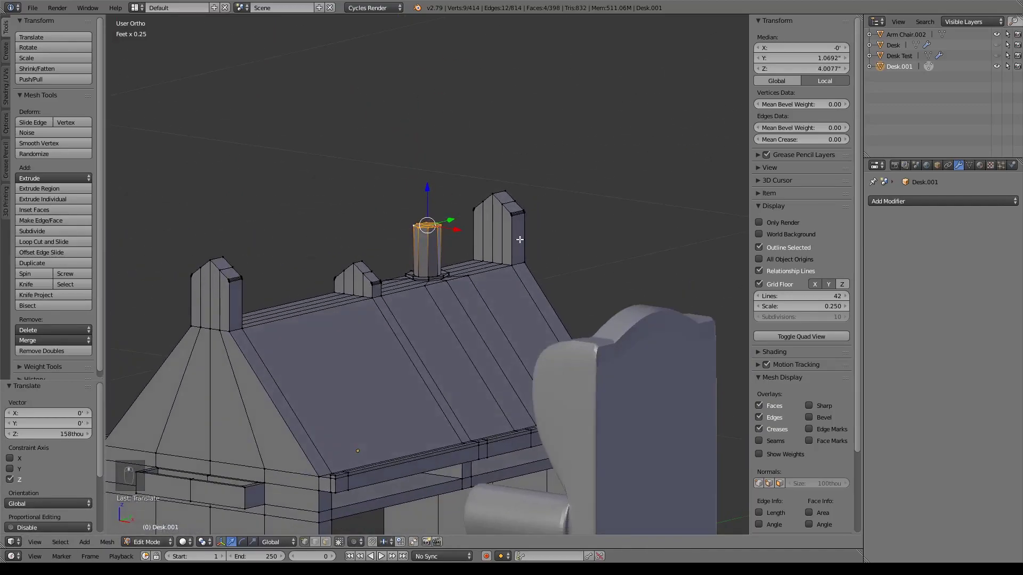
{"action": "left_click_drag", "start_coordinate": [437, 188], "coordinate": [433, 200]}
{"action": "scroll", "coordinate": [482, 279], "scroll_direction": "up", "scroll_amount": 6}
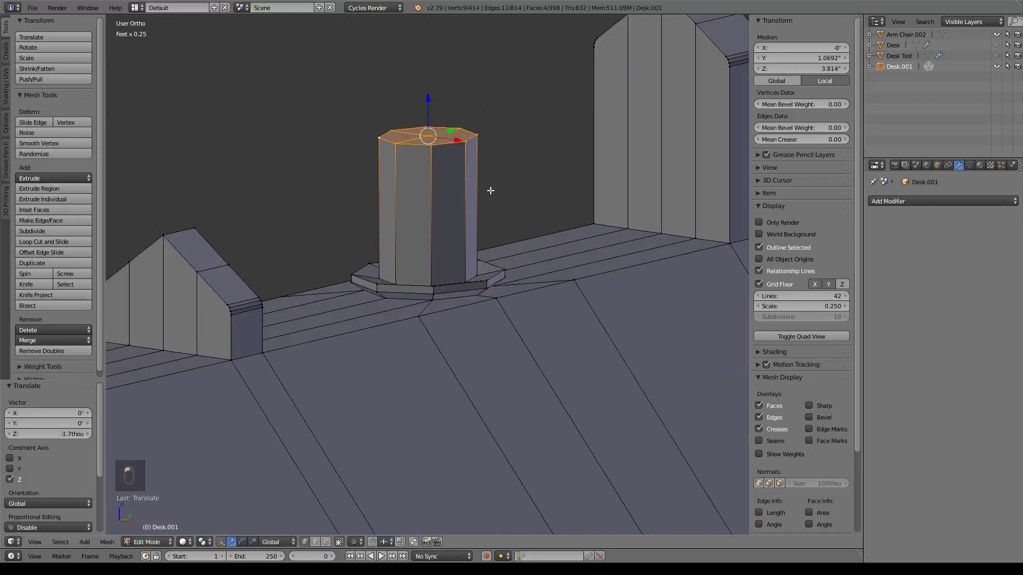
Step: Inset the column's top face by extruding in place and scaling to 0.334
{"action": "key", "text": "e"}
{"action": "right_click", "coordinate": [507, 320]}
{"action": "key", "text": "s"}
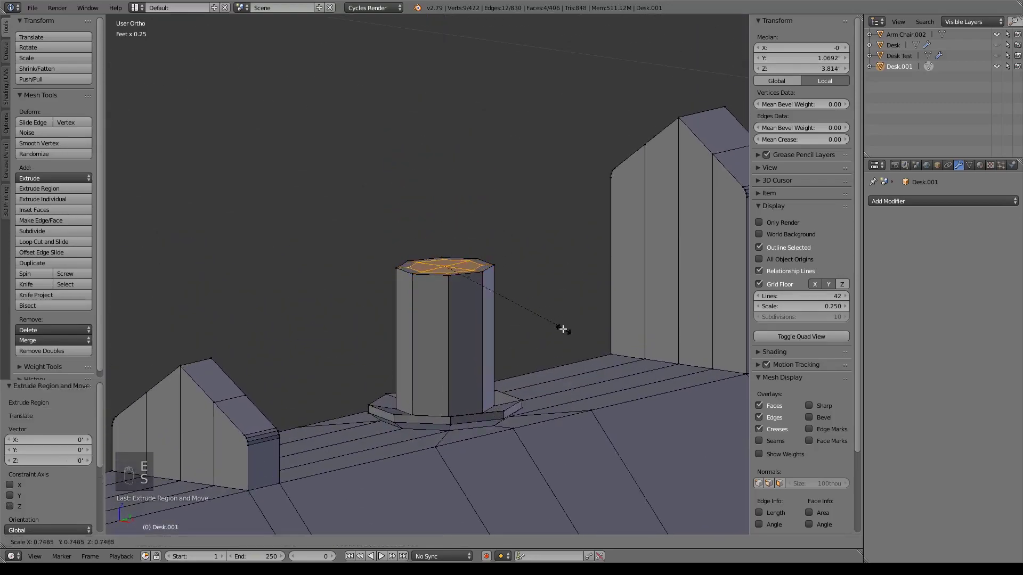
{"action": "left_click", "coordinate": [493, 303]}
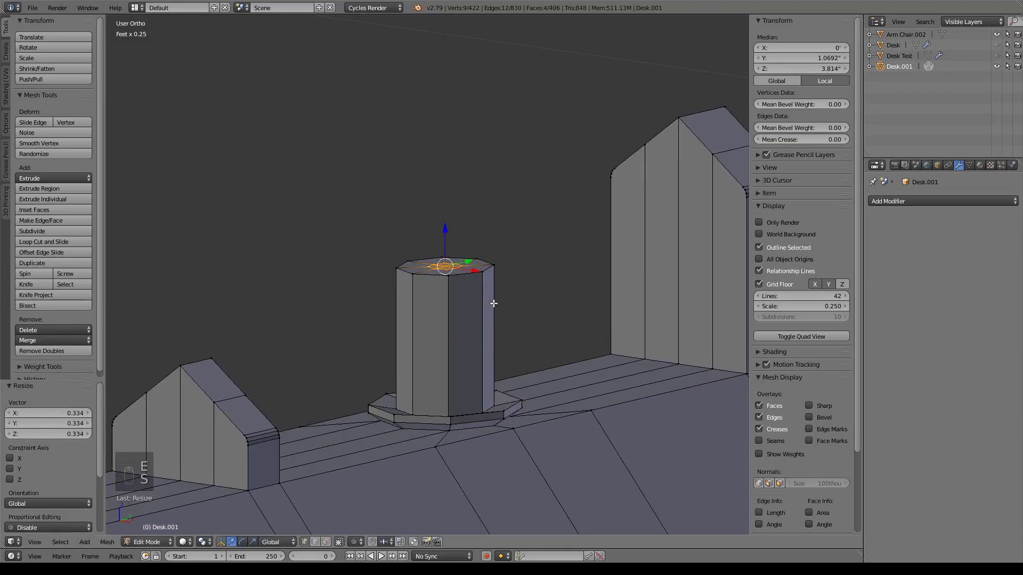
Step: Scale the column's inset top face up by 1.377 and extrude it upward 32.4 thou as the finial's neck
{"action": "scroll", "coordinate": [493, 304], "scroll_direction": "up", "scroll_amount": 3}
{"action": "scroll", "coordinate": [447, 341], "scroll_direction": "up", "scroll_amount": 2}
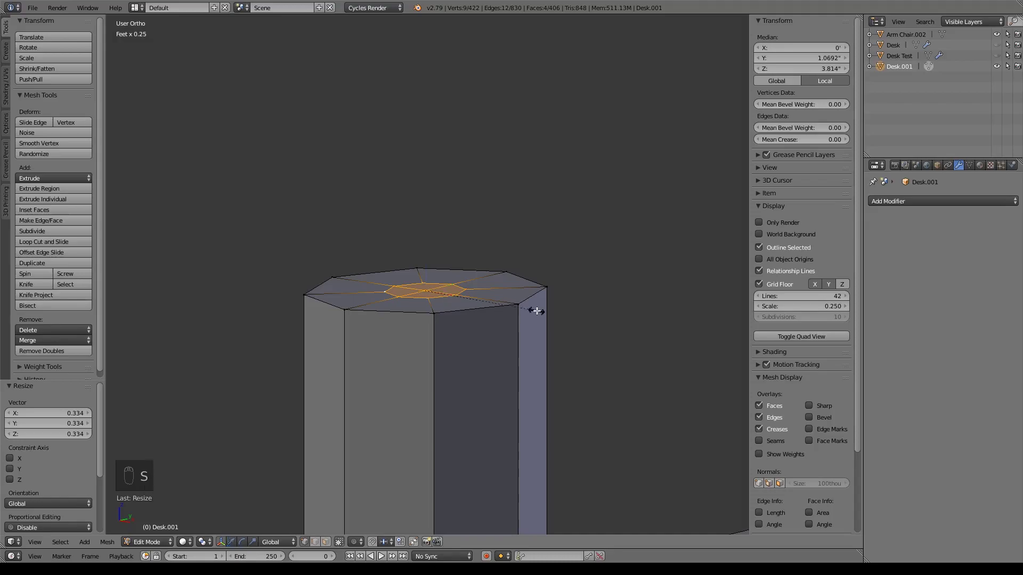
{"action": "key", "text": "s"}
{"action": "left_click", "coordinate": [516, 321]}
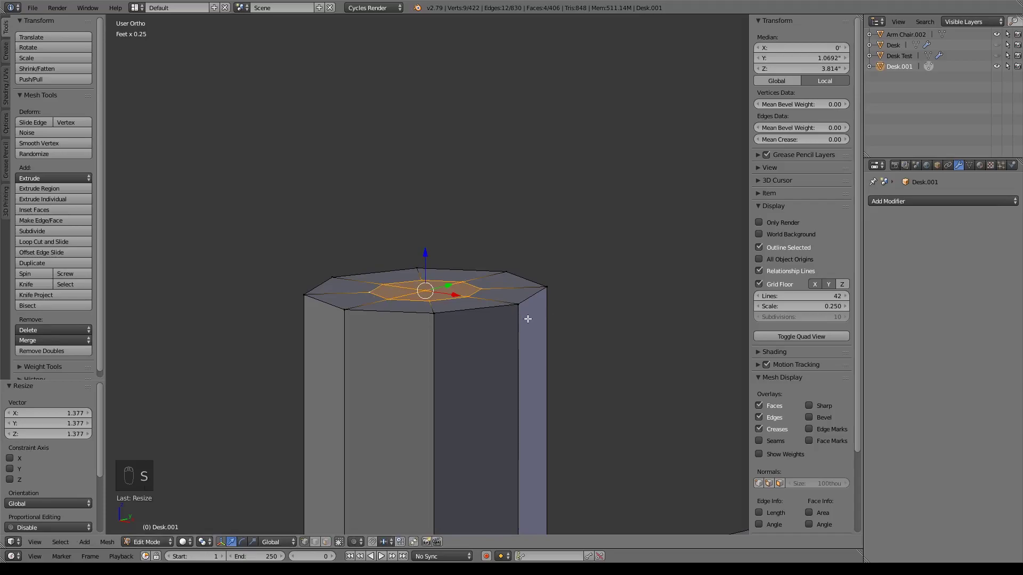
{"action": "key", "text": "e"}
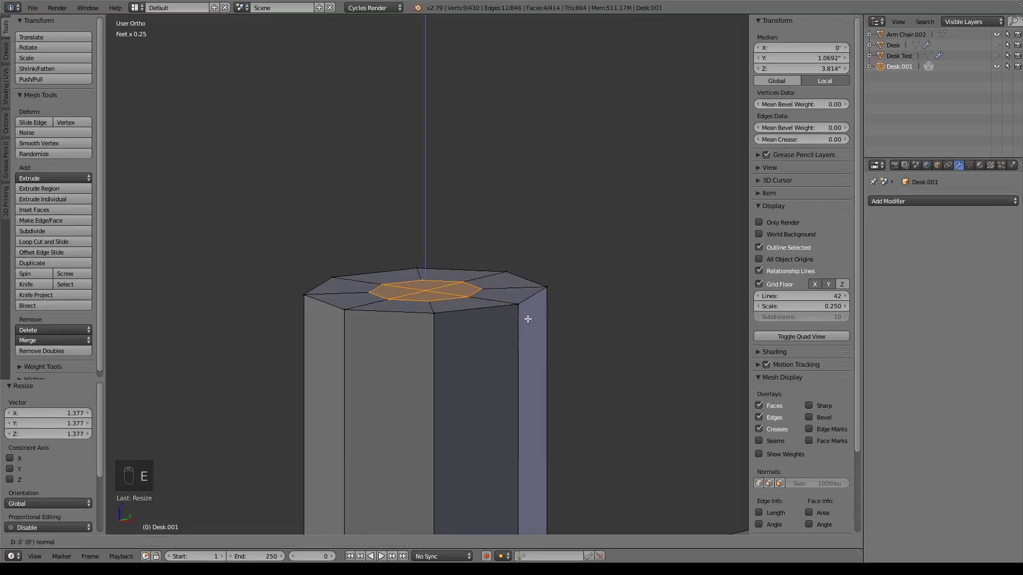
{"action": "left_click", "coordinate": [430, 163]}
Step: Extrude the neck's top face upward once more and taper it by scaling to 0.458
{"action": "key", "text": "e"}
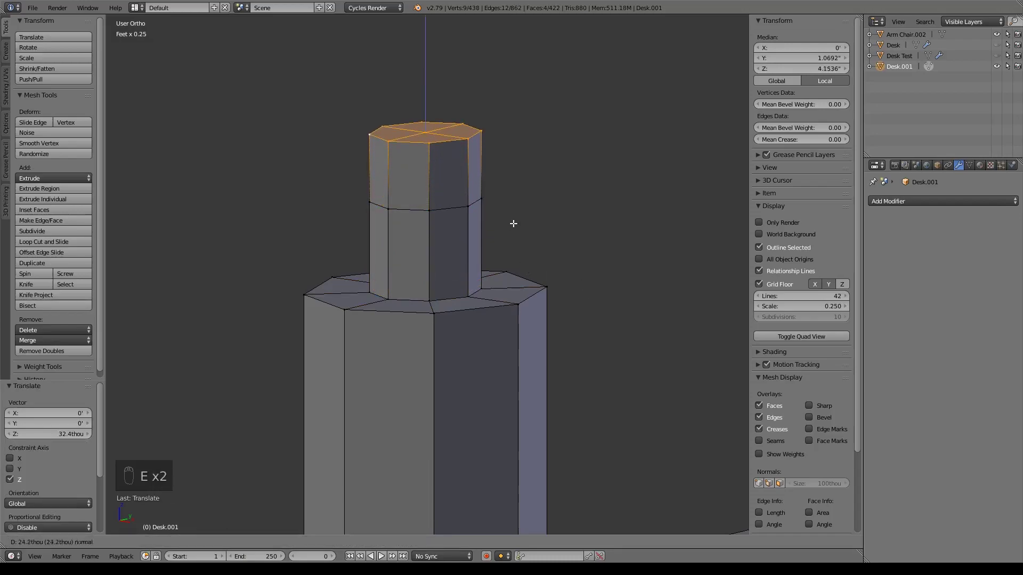
{"action": "left_click", "coordinate": [553, 247]}
{"action": "key", "text": "s"}
{"action": "left_click", "coordinate": [486, 213]}
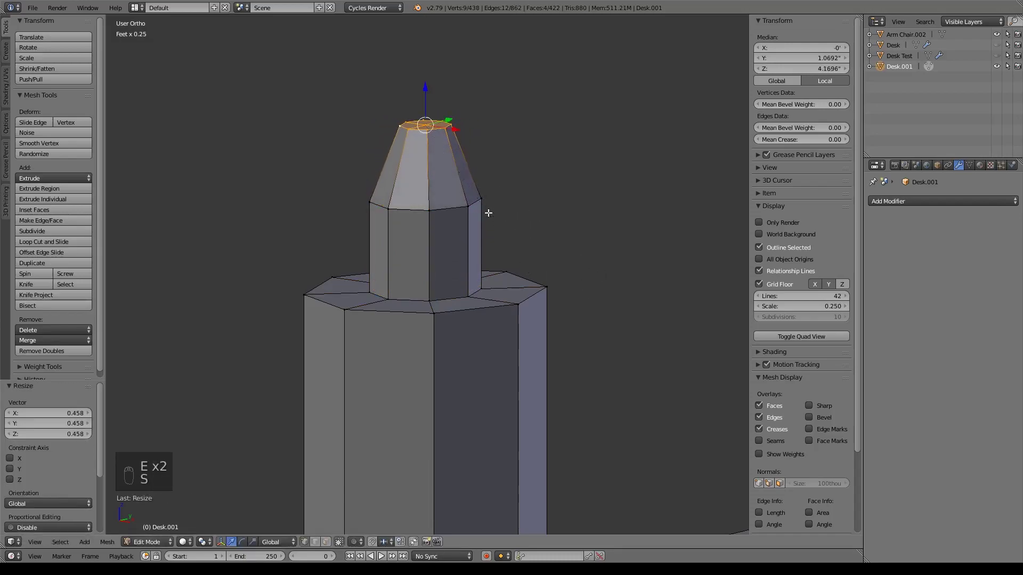
Step: Pull the centre vertex of the tapered top upward into a pointed tip
{"action": "right_click", "coordinate": [423, 121]}
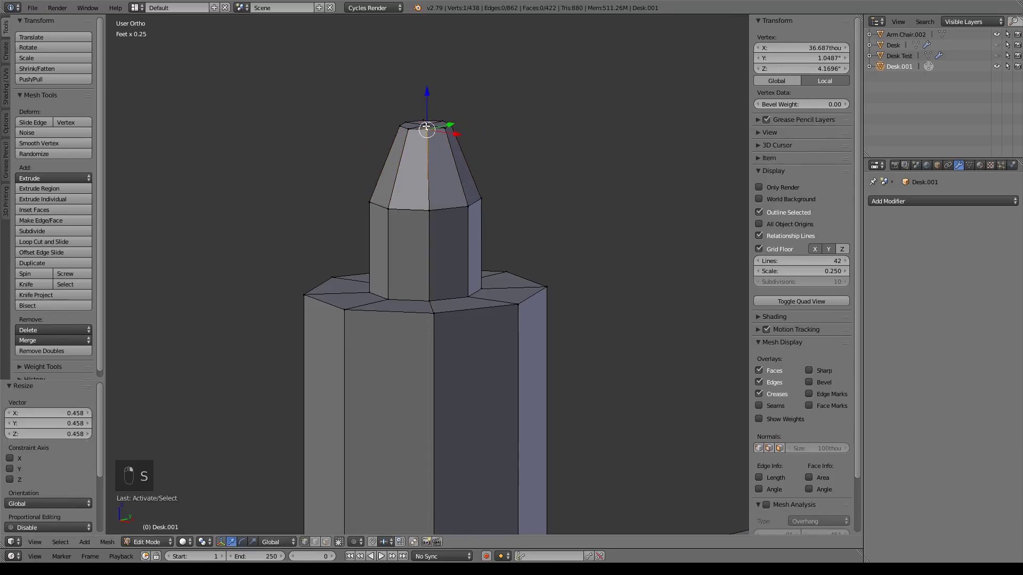
{"action": "mouse_move", "coordinate": [423, 88]}
{"action": "left_mouse_down"}
{"action": "mouse_move", "coordinate": [419, 67]}
{"action": "mouse_move", "coordinate": [443, 91]}
{"action": "mouse_move", "coordinate": [418, 82]}
{"action": "left_mouse_up"}
{"action": "middle_click_drag", "start_coordinate": [418, 83], "coordinate": [479, 175]}
Step: Add a loop cut around the finial's neck scaled to 1.410, and scale the edge loop above it to 0.852
{"action": "key", "text": "ctrl+r"}
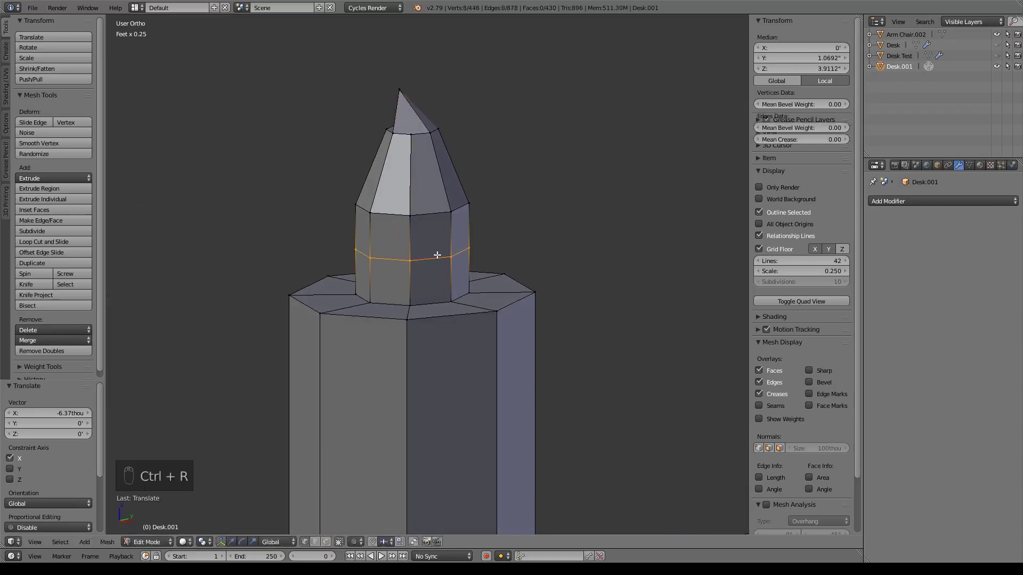
{"action": "double_click", "coordinate": [436, 251]}
{"action": "key", "text": "s"}
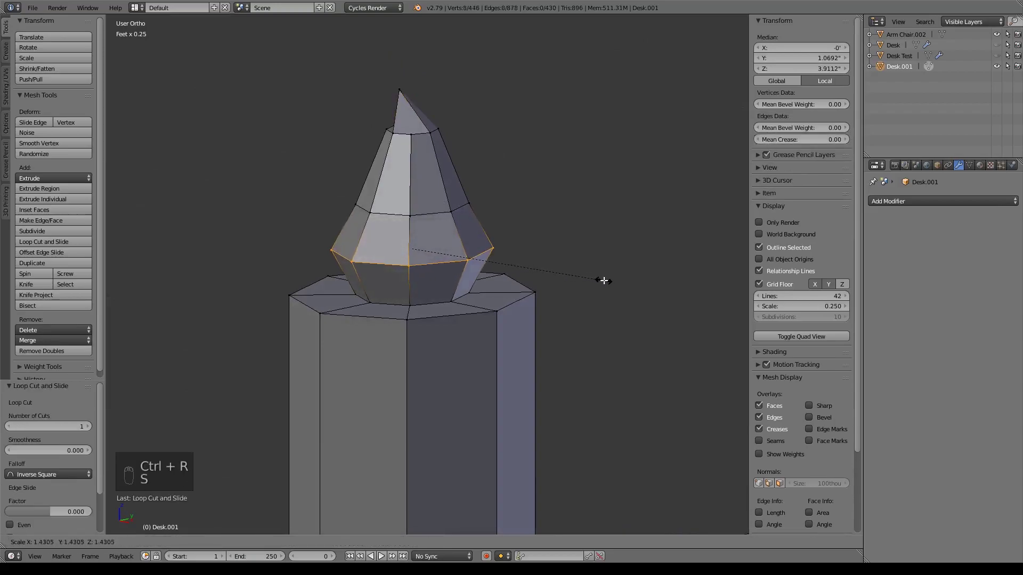
{"action": "left_click", "coordinate": [603, 280]}
{"action": "right_click", "coordinate": [436, 214], "text": "alt"}
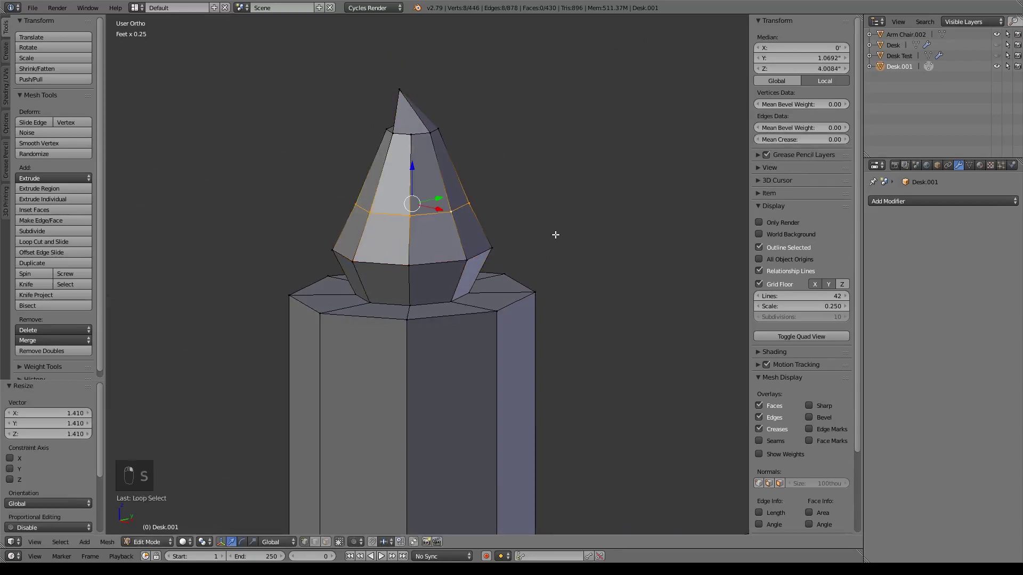
{"action": "key", "text": "s"}
{"action": "left_click", "coordinate": [533, 229]}
Step: Narrow the edge loop where the finial meets the column's top
{"action": "middle_click_drag", "start_coordinate": [533, 229], "coordinate": [582, 270]}
{"action": "right_click", "coordinate": [557, 171], "text": "alt"}
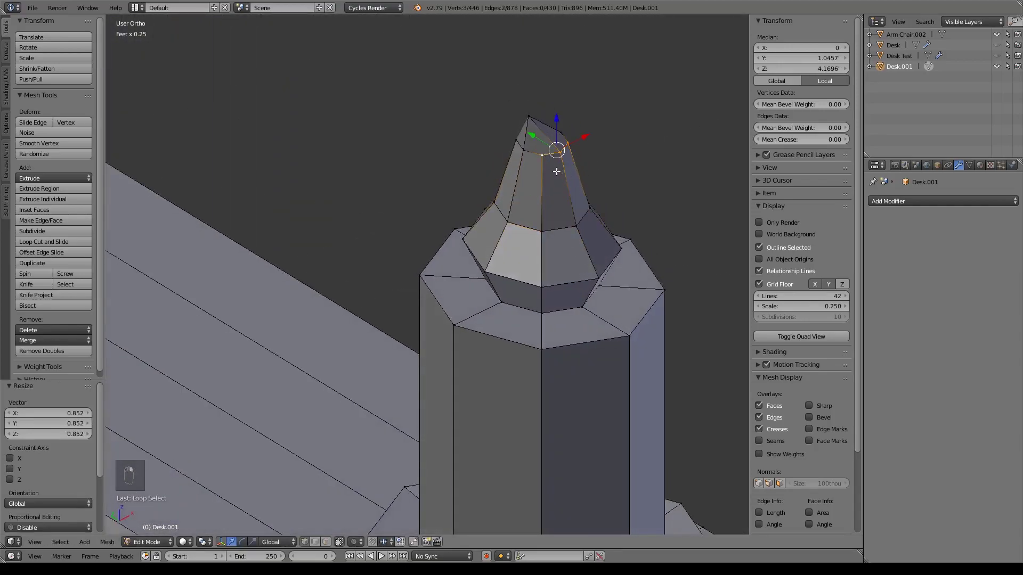
{"action": "scroll", "coordinate": [572, 182], "scroll_direction": "down", "scroll_amount": 4}
{"action": "middle_click_drag", "start_coordinate": [571, 182], "coordinate": [450, 285]}
{"action": "scroll", "coordinate": [454, 290], "scroll_direction": "up", "scroll_amount": 4}
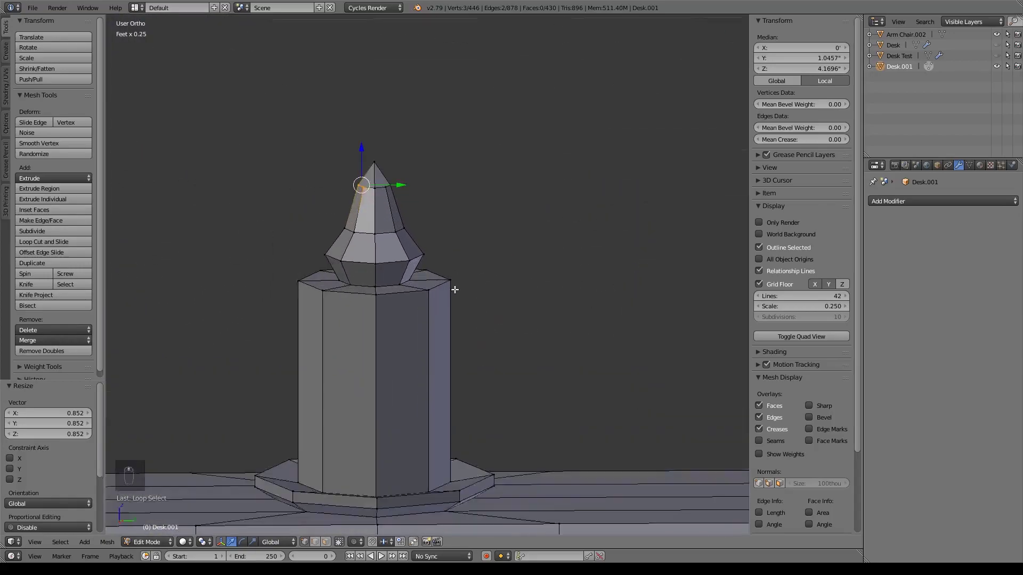
{"action": "right_click", "coordinate": [389, 287], "text": "alt"}
{"action": "key", "text": "s"}
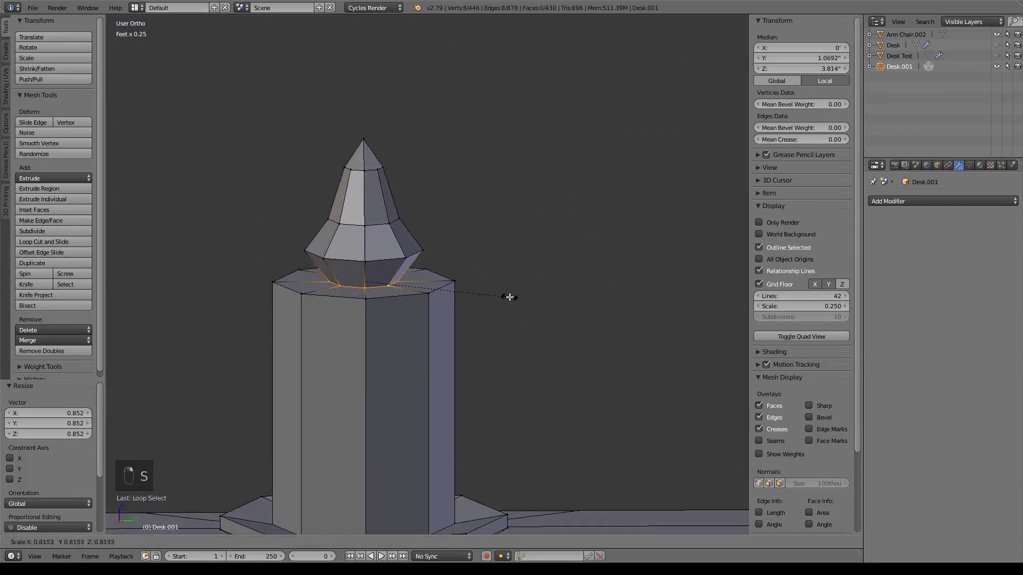
{"action": "left_click", "coordinate": [502, 295]}
Step: Add a loop cut just above the finial's bulge and scale it to round the profile
{"action": "scroll", "coordinate": [486, 306], "scroll_direction": "down", "scroll_amount": 3}
{"action": "mouse_move", "coordinate": [486, 306]}
{"action": "middle_mouse_down"}
{"action": "mouse_move", "coordinate": [498, 306]}
{"action": "mouse_move", "coordinate": [489, 304]}
{"action": "middle_mouse_up"}
{"action": "key", "text": "ctrl+r"}
{"action": "left_click", "coordinate": [420, 258]}
{"action": "right_click", "coordinate": [426, 258]}
{"action": "key", "text": "s"}
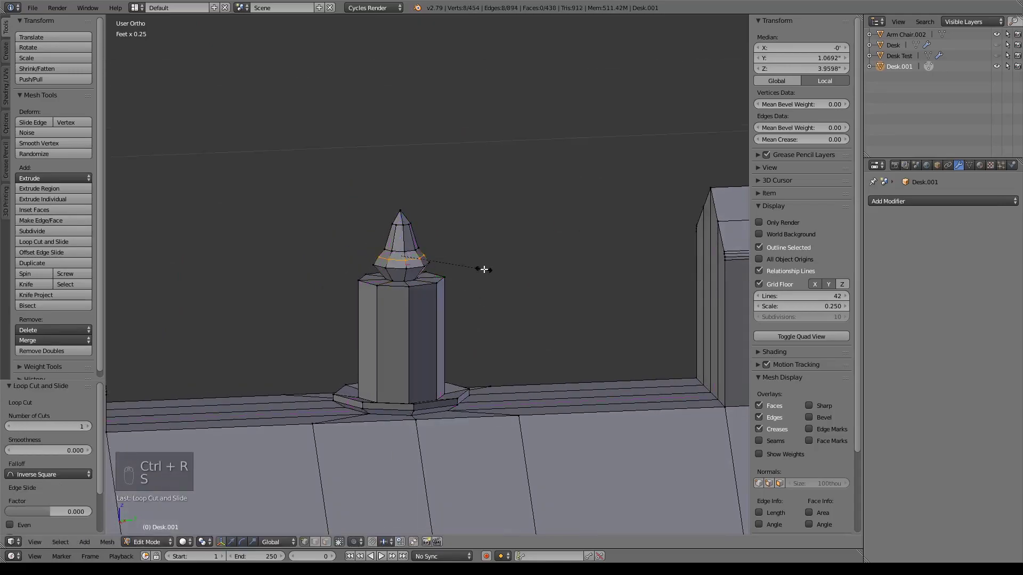
{"action": "left_click", "coordinate": [488, 270]}
Step: Raise the edge loop below the finial's tapered section by 4 thou and rotate it 8.74°
{"action": "left_click_drag", "start_coordinate": [401, 229], "coordinate": [454, 238]}
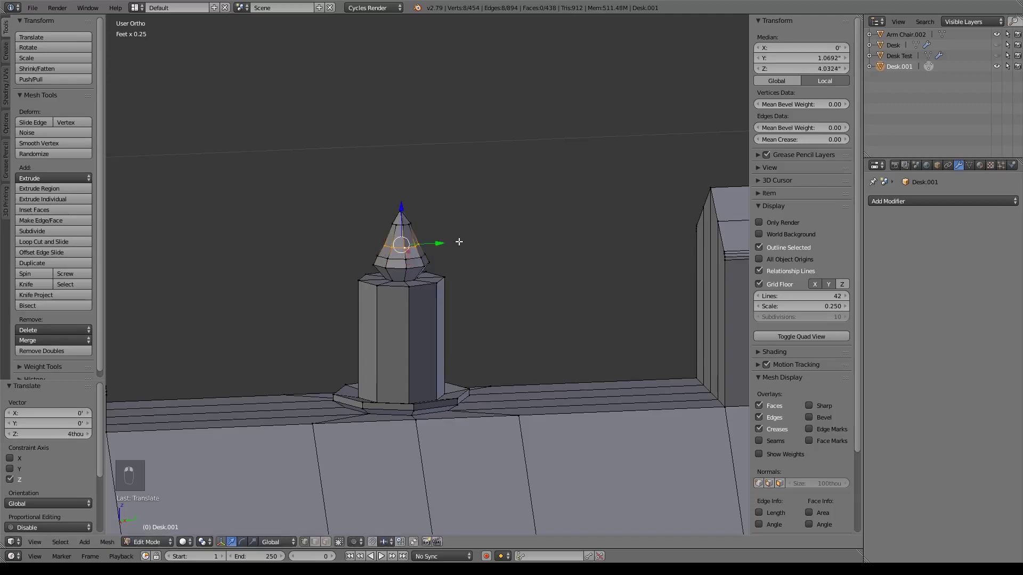
{"action": "key", "text": "r"}
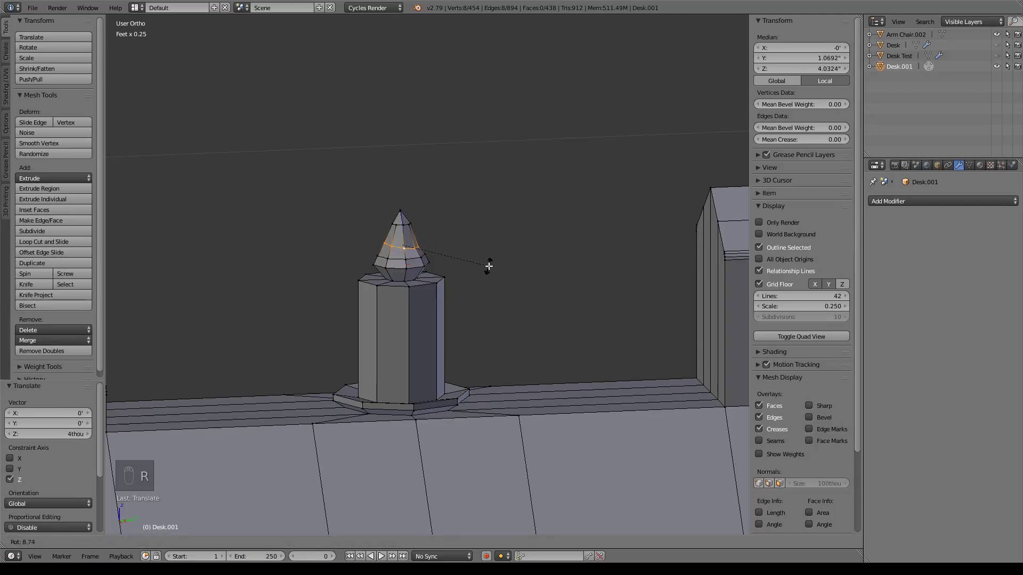
{"action": "left_click", "coordinate": [489, 266]}
Step: Rotate the selected edges just below the finial's tip, adjust their height and leave Edit Mode
{"action": "scroll", "coordinate": [473, 280], "scroll_direction": "up", "scroll_amount": 4}
{"action": "right_click", "coordinate": [384, 174], "text": "alt"}
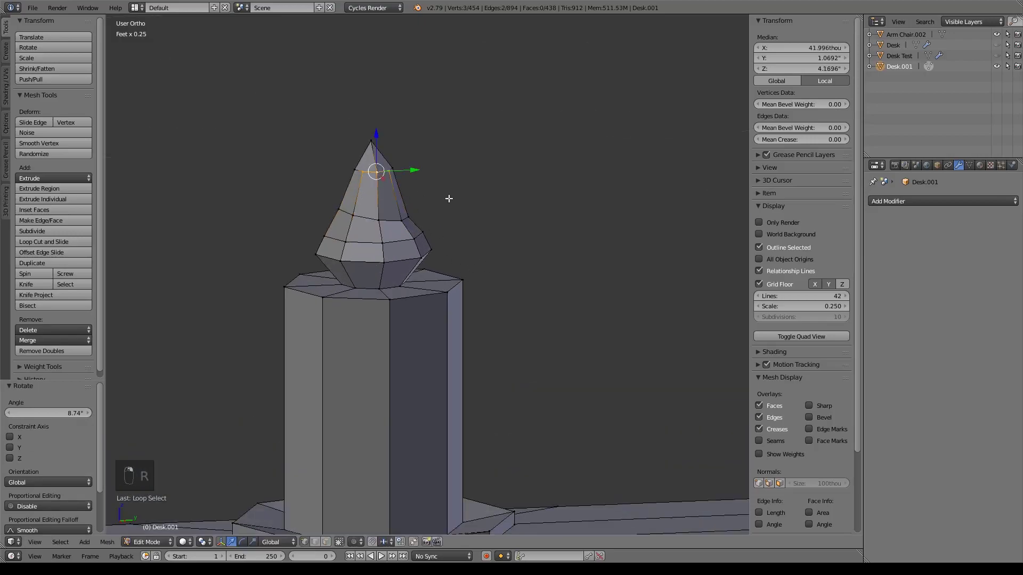
{"action": "middle_click_drag", "start_coordinate": [474, 215], "coordinate": [580, 256]}
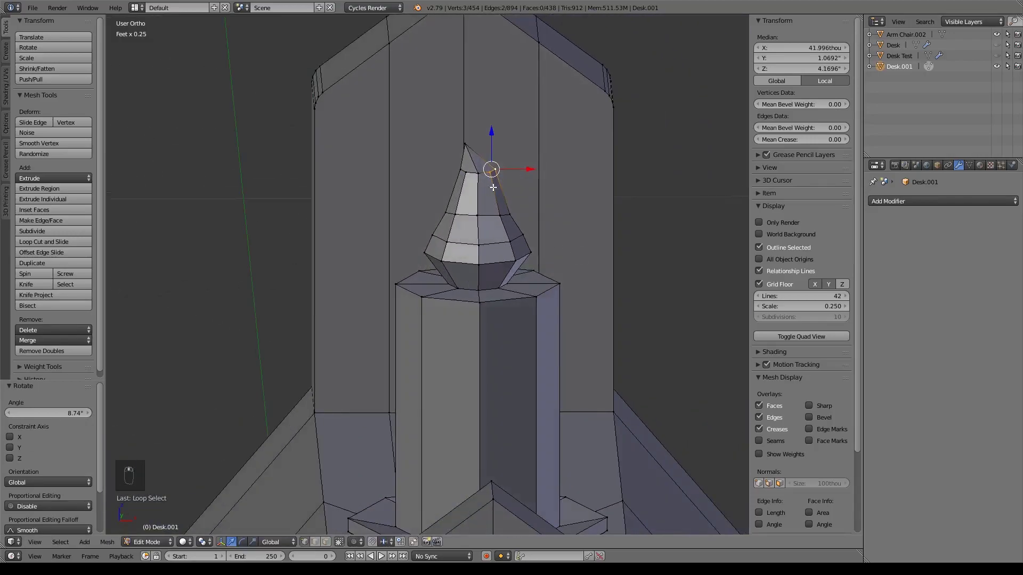
{"action": "key", "text": "r"}
{"action": "left_click", "coordinate": [543, 151]}
{"action": "left_click_drag", "start_coordinate": [492, 132], "coordinate": [491, 133]}
{"action": "scroll", "coordinate": [587, 278], "scroll_direction": "down", "scroll_amount": 4}
{"action": "middle_click_drag", "start_coordinate": [586, 278], "coordinate": [431, 327]}
{"action": "scroll", "coordinate": [462, 290], "scroll_direction": "down", "scroll_amount": 5}
{"action": "key", "text": "Tab"}
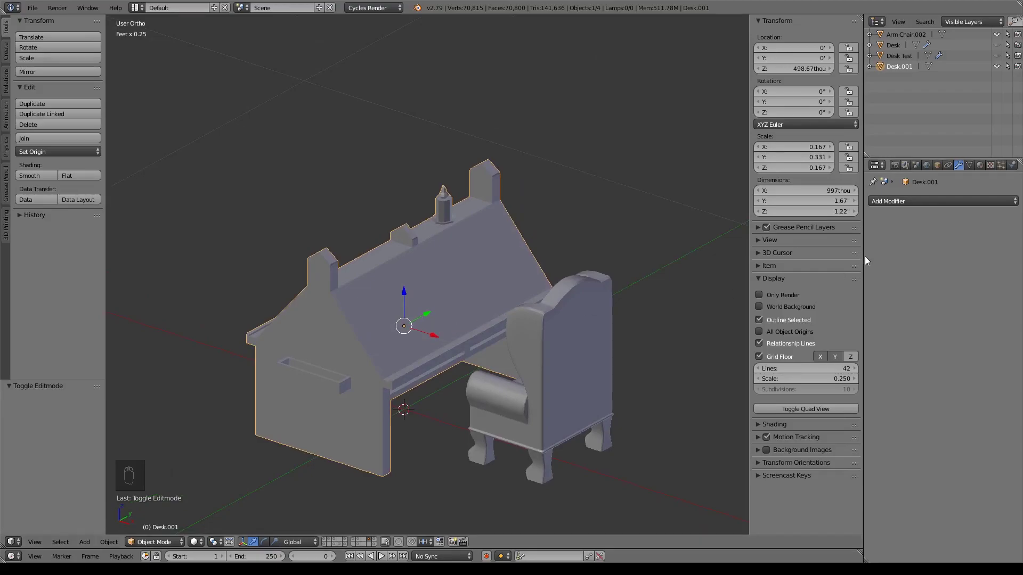
Step: Try a Subdivision Surface modifier with view level 3 on the desk, and remove it
{"action": "left_click", "coordinate": [916, 201]}
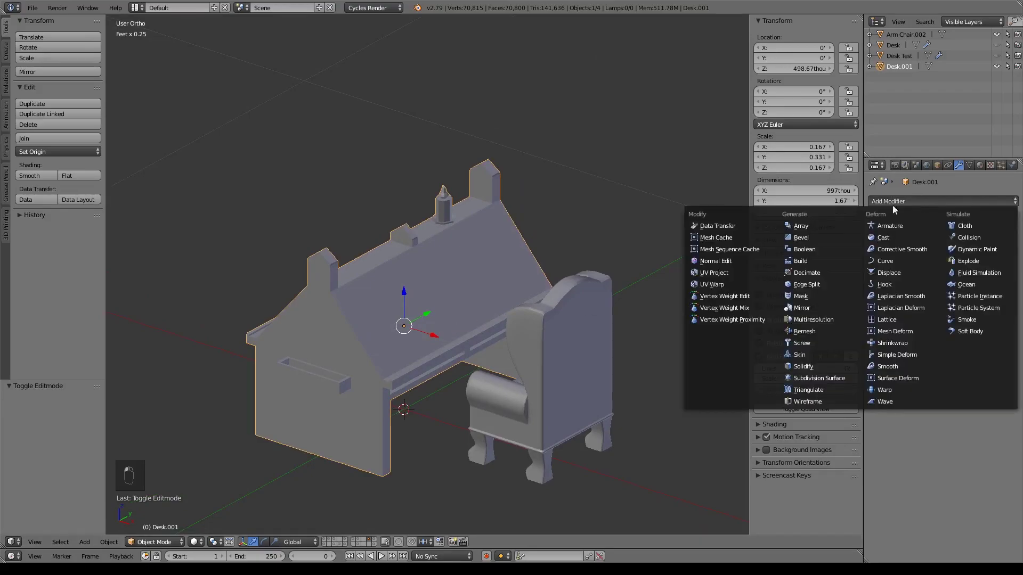
{"action": "left_click", "coordinate": [814, 377]}
{"action": "left_click", "coordinate": [936, 271]}
{"action": "left_click", "coordinate": [936, 271]}
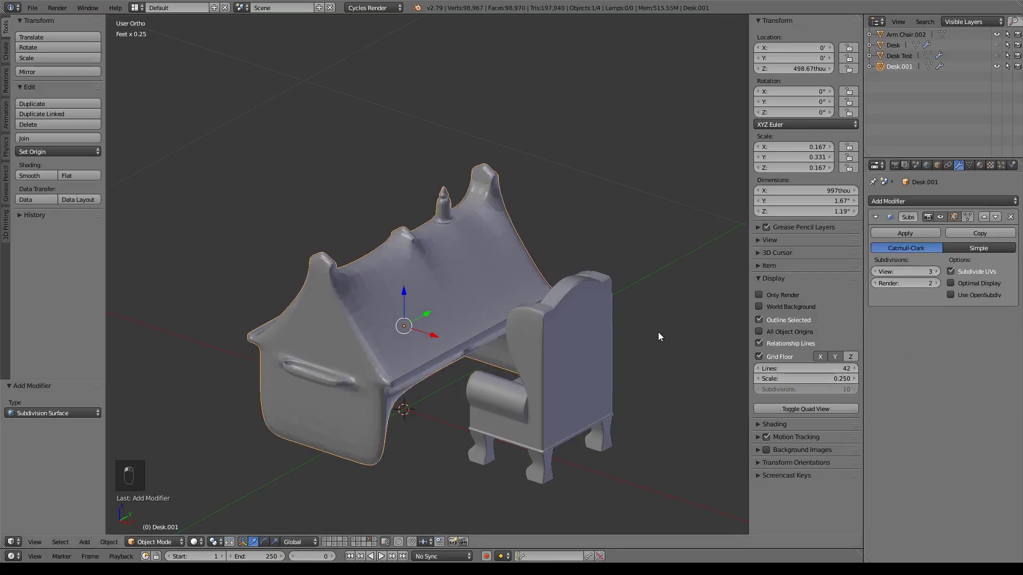
{"action": "left_click", "coordinate": [1010, 217]}
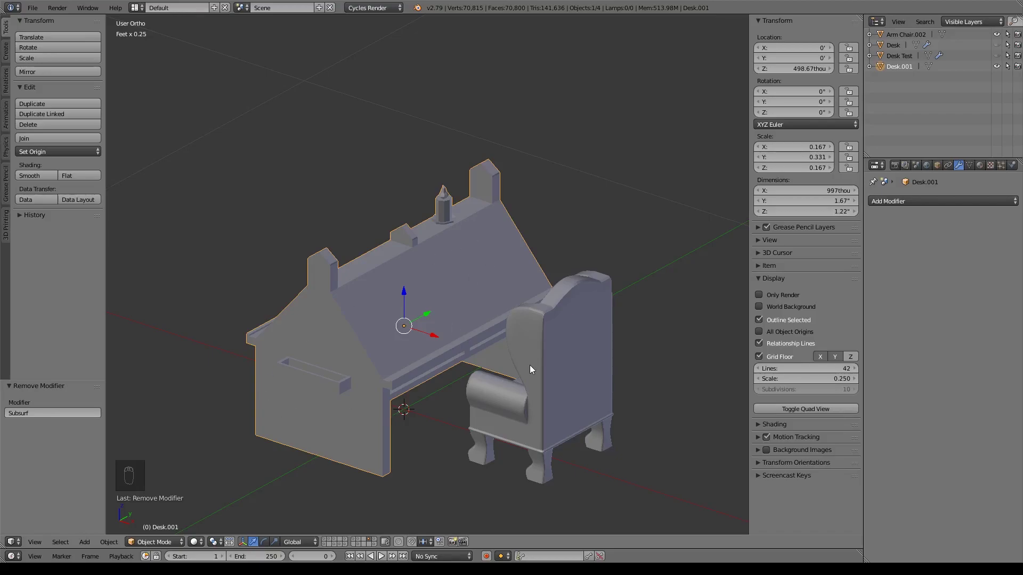
Step: Move the desk and the armchair to the first layer and display that layer
{"action": "middle_click_drag", "start_coordinate": [529, 366], "coordinate": [570, 300], "text": "shift"}
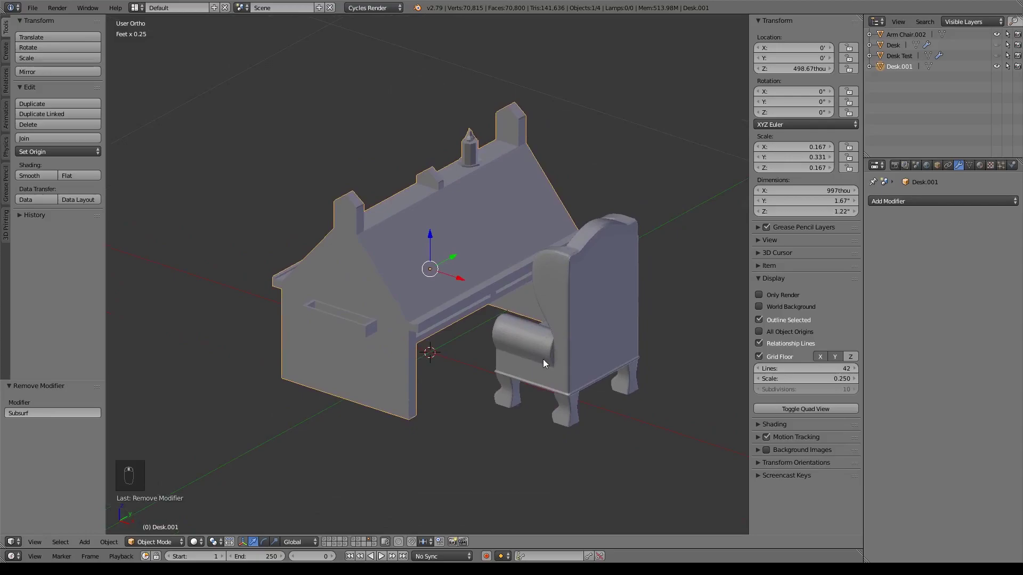
{"action": "key", "text": "m"}
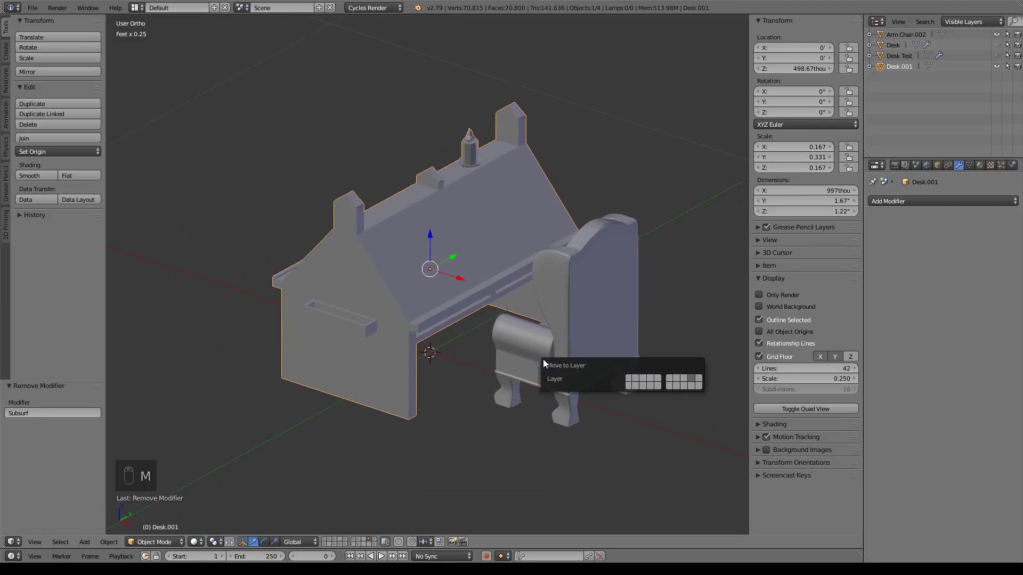
{"action": "left_click", "coordinate": [658, 378]}
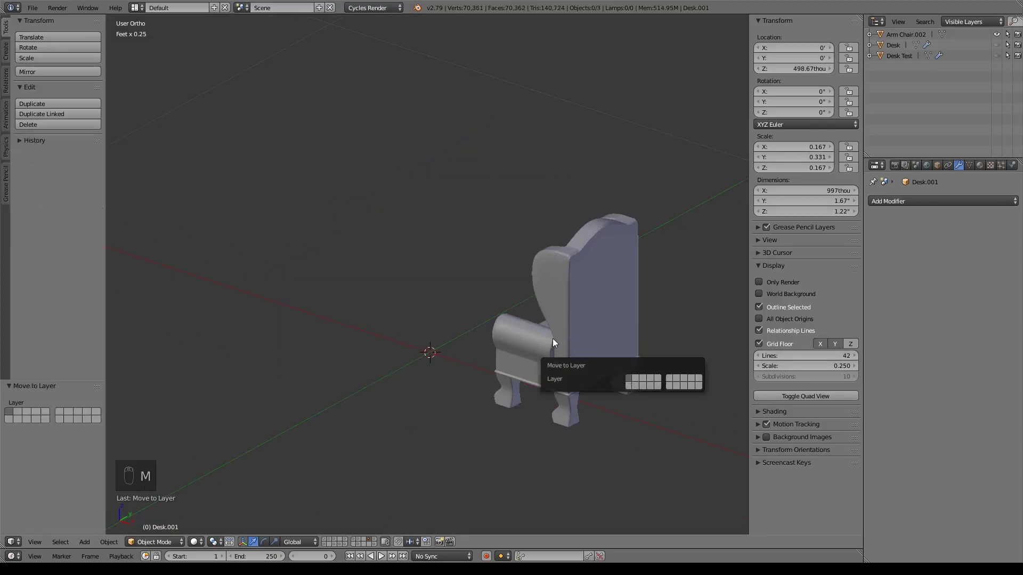
{"action": "right_click", "coordinate": [587, 333]}
{"action": "key", "text": "m"}
{"action": "left_click", "coordinate": [672, 352]}
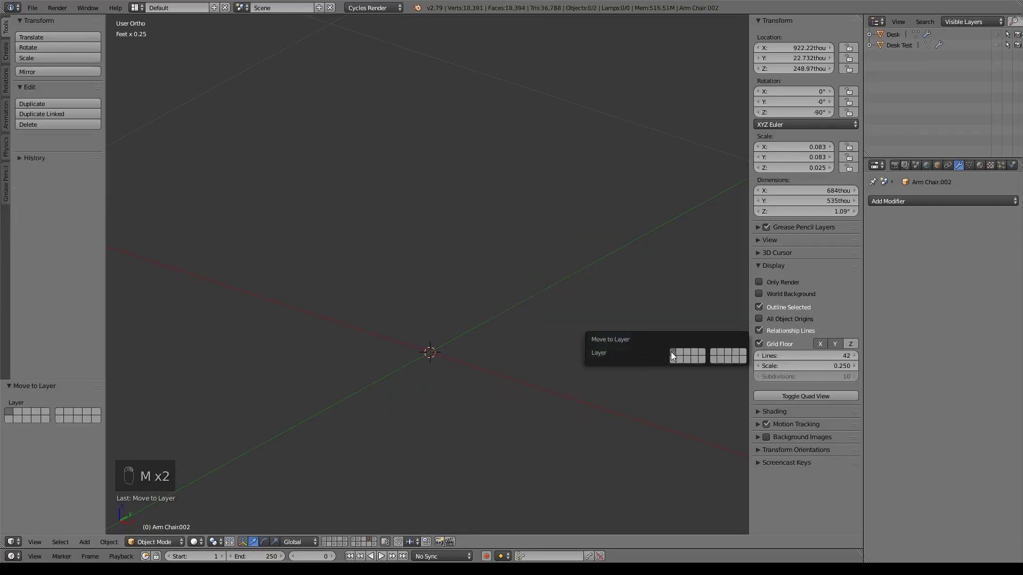
{"action": "left_click", "coordinate": [326, 541]}
Step: Select the desk and armchair together and move them into the far +X room, placing the desk at X 2.0687' and Y -10.139"
{"action": "scroll", "coordinate": [448, 368], "scroll_direction": "down", "scroll_amount": 4}
{"action": "right_click", "coordinate": [405, 282], "text": "shift"}
{"action": "scroll", "coordinate": [507, 328], "scroll_direction": "down", "scroll_amount": 3}
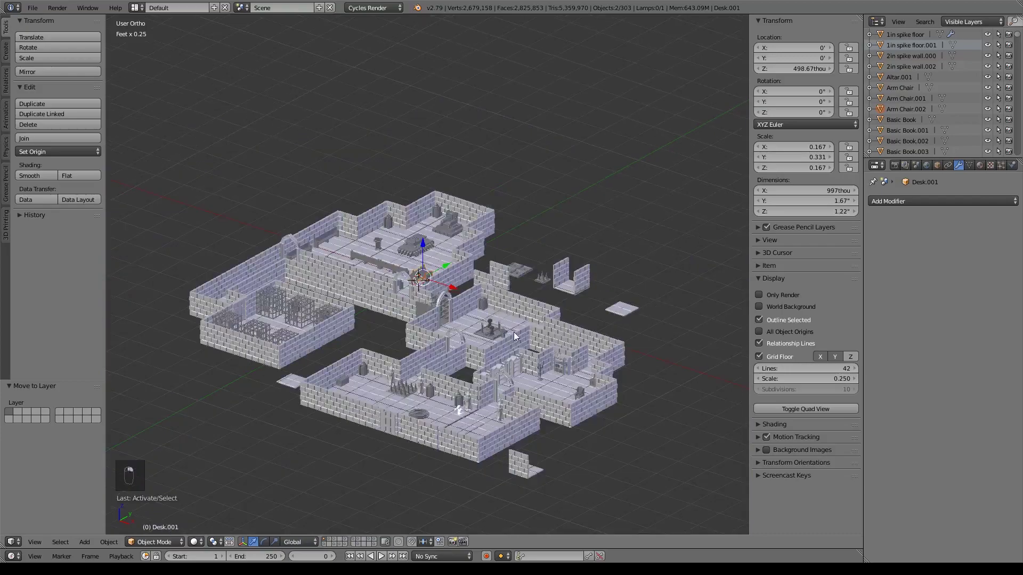
{"action": "key", "text": "g"}
{"action": "key", "text": "x"}
{"action": "left_click", "coordinate": [619, 334]}
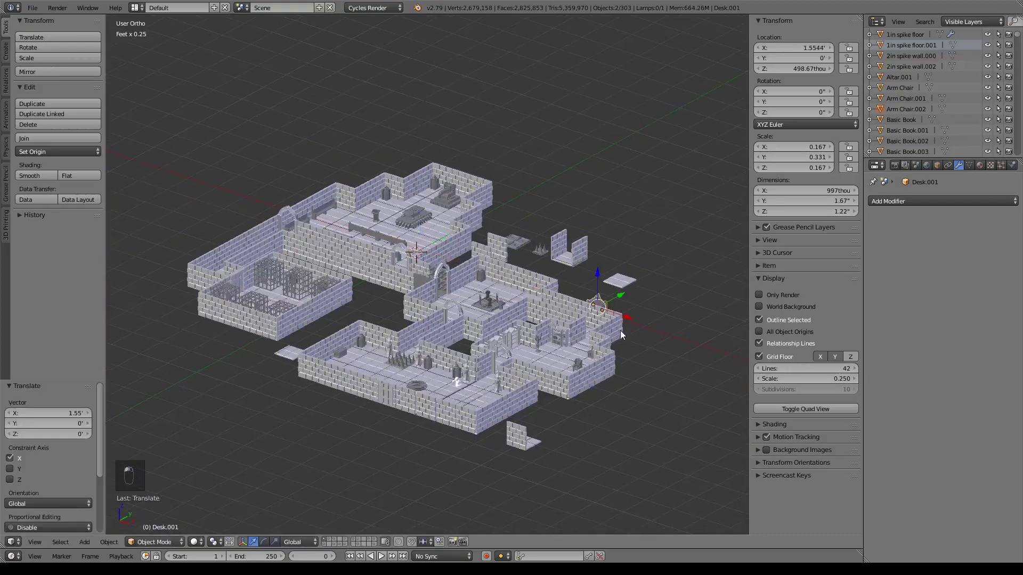
{"action": "key", "text": "g"}
{"action": "key", "text": "y"}
{"action": "key", "text": "x"}
{"action": "left_click", "coordinate": [605, 394]}
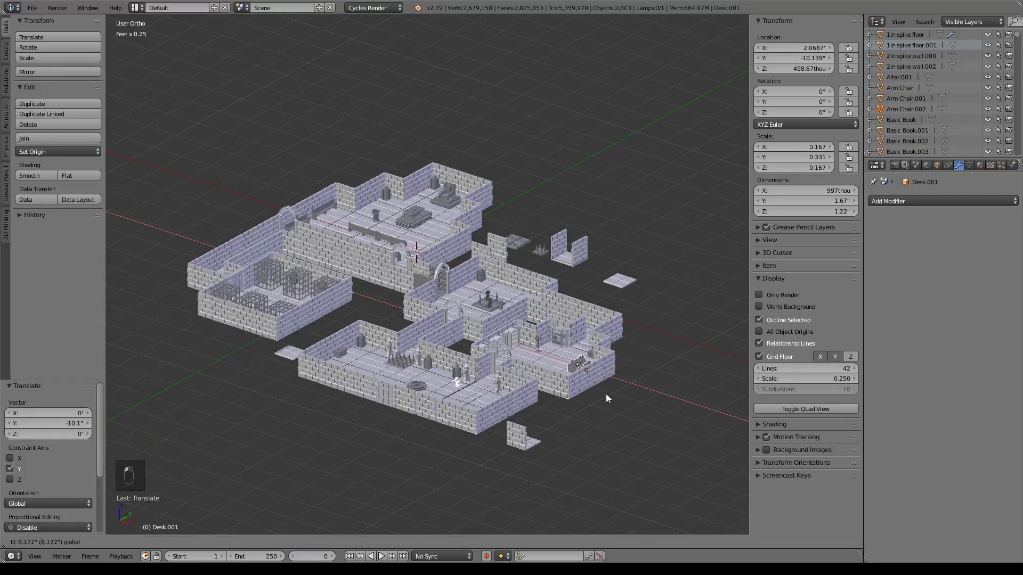
Step: In top view, move the armchair beside the desk 1.48" in X and -1.24" in Y to the room's +X wall
{"action": "key", "text": "KP_7"}
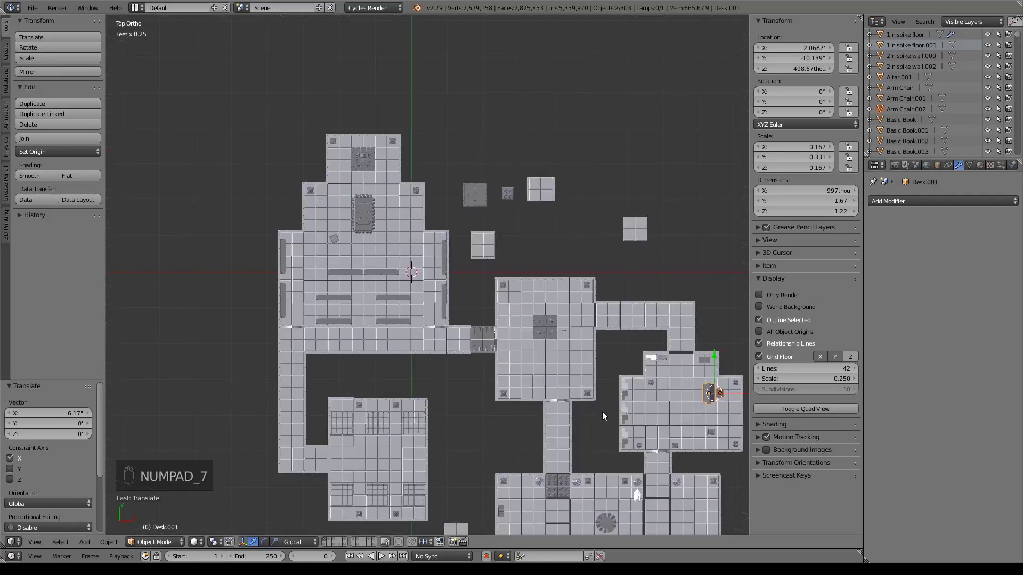
{"action": "scroll", "coordinate": [424, 235], "scroll_direction": "up", "scroll_amount": 4}
{"action": "scroll", "coordinate": [403, 288], "scroll_direction": "up", "scroll_amount": 5}
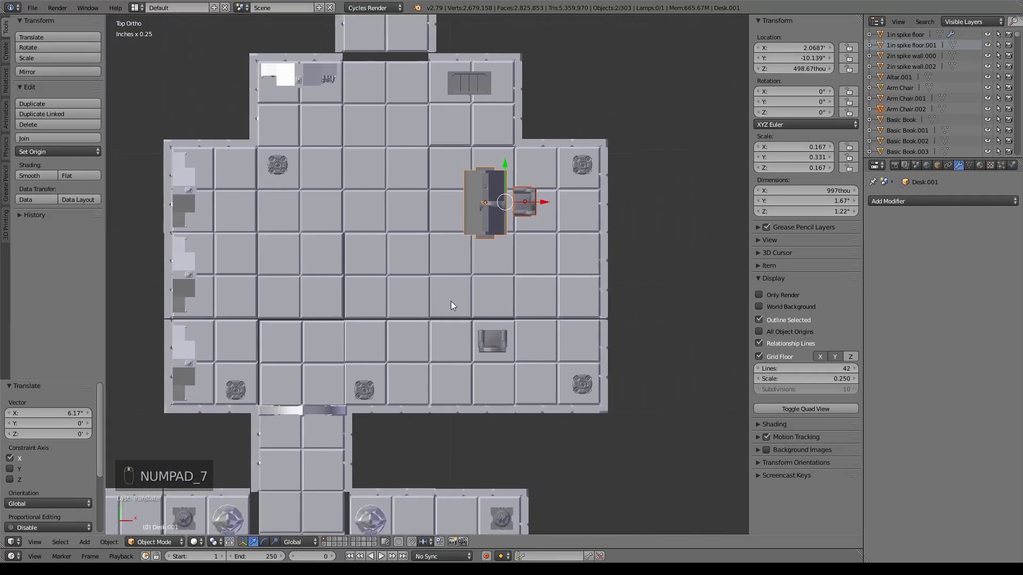
{"action": "right_click", "coordinate": [501, 219]}
{"action": "key", "text": "g"}
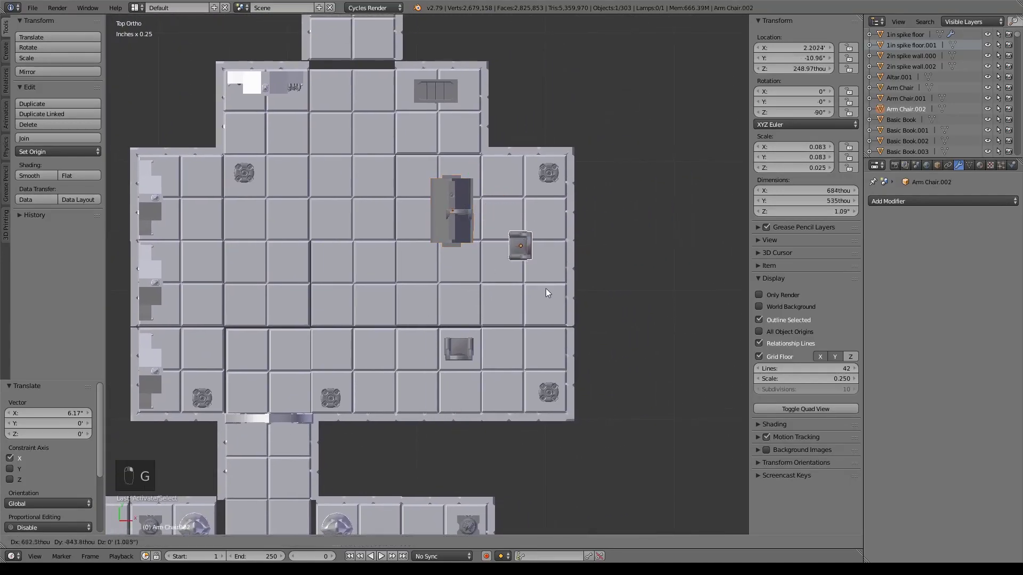
{"action": "left_click", "coordinate": [577, 303]}
Step: Move the desk along Y to -11.653", between the room's two facing armchairs
{"action": "right_click", "coordinate": [468, 233]}
{"action": "key", "text": "g"}
{"action": "key", "text": "y"}
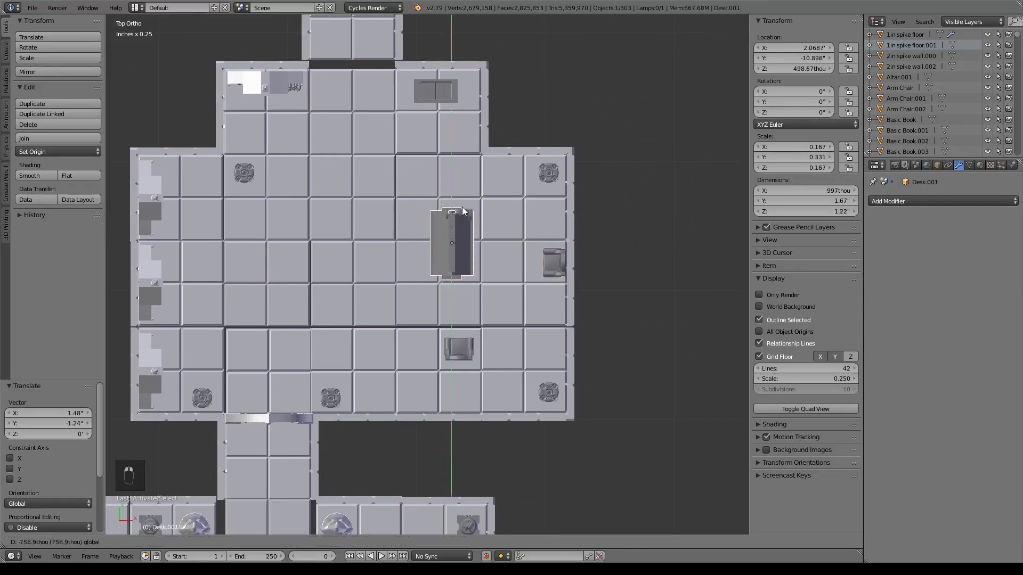
{"action": "left_click", "coordinate": [465, 247]}
{"action": "left_click_drag", "start_coordinate": [457, 251], "coordinate": [452, 239]}
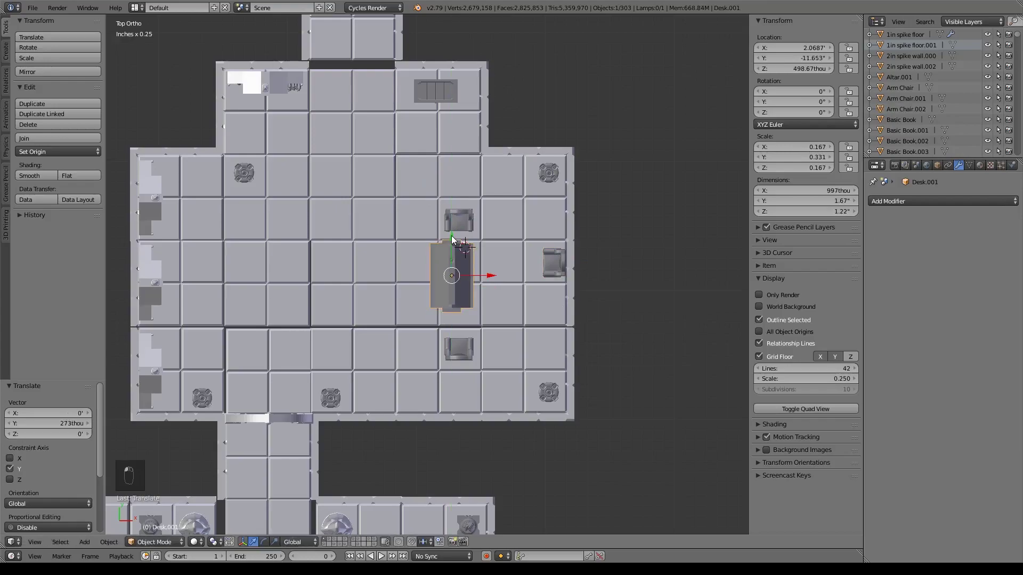
Step: Rotate the desk 90° and nudge it along Y toward the upper armchair
{"action": "type", "text": "r90"}
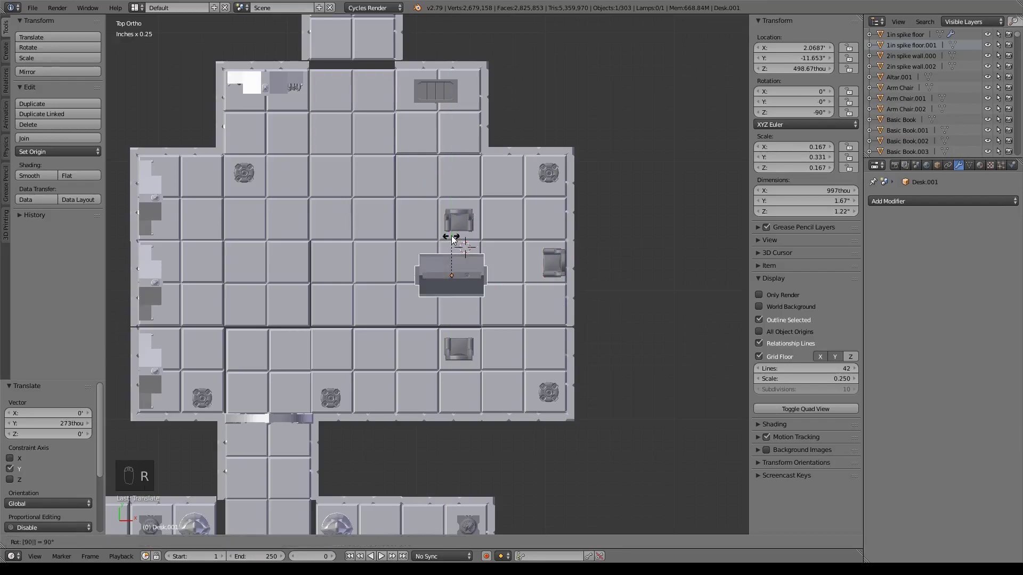
{"action": "key", "text": "Return"}
{"action": "left_click_drag", "start_coordinate": [452, 234], "coordinate": [451, 222]}
Step: Move the lower armchair up to the desk and shift the desk 236 thou along X
{"action": "right_click", "coordinate": [461, 356]}
{"action": "left_click_drag", "start_coordinate": [461, 310], "coordinate": [499, 262]}
{"action": "right_click", "coordinate": [477, 263]}
Step: Move the upper armchair -112 thou along Y toward the desk, and shift the lower armchair 12.4 thou along Y
{"action": "right_click", "coordinate": [466, 223]}
{"action": "key", "text": "g"}
{"action": "key", "text": "y"}
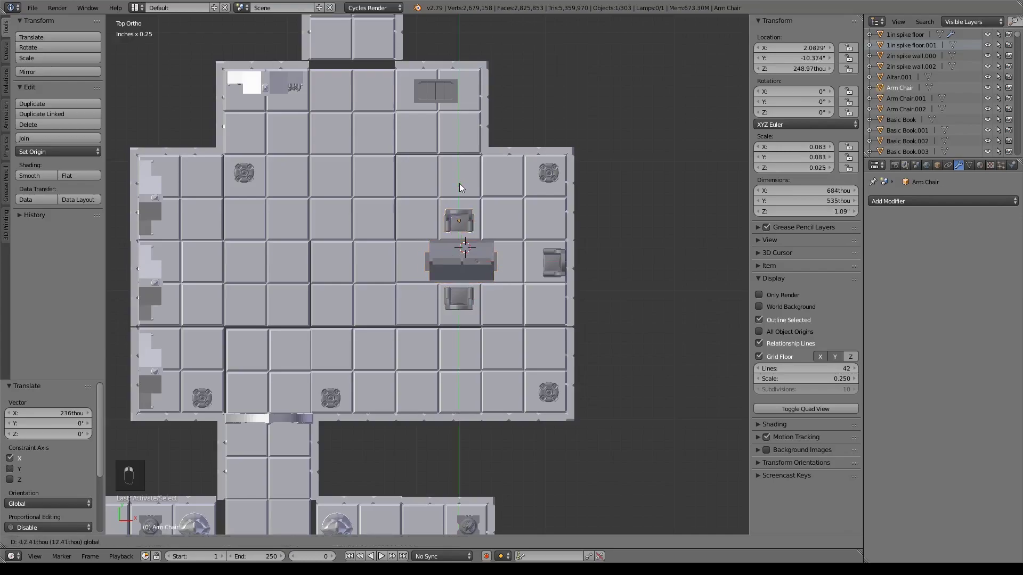
{"action": "left_click", "coordinate": [460, 187]}
{"action": "right_click", "coordinate": [467, 299]}
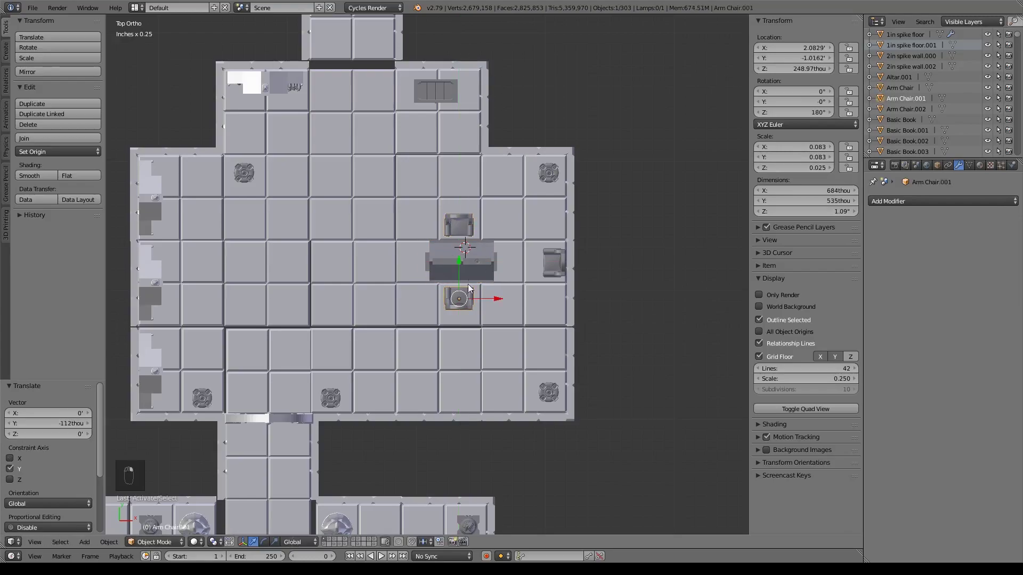
{"action": "left_click_drag", "start_coordinate": [459, 259], "coordinate": [459, 258]}
Step: Move the desk and its two facing armchairs 1.055" along Y, and place a duplicate of the set -3.08" along Y
{"action": "right_click", "coordinate": [459, 257], "text": "shift"}
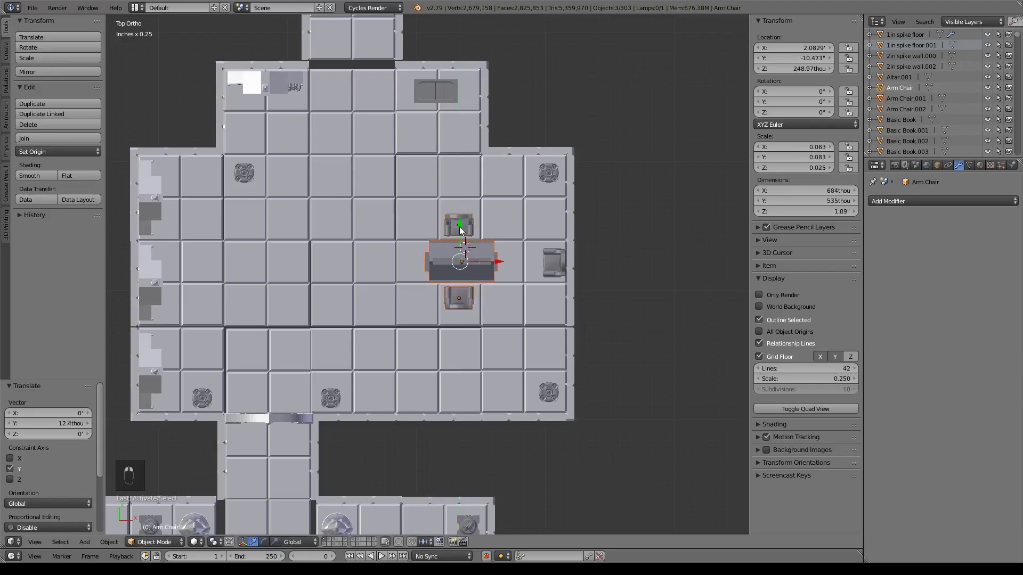
{"action": "right_click", "coordinate": [459, 225], "text": "shift"}
{"action": "key", "text": "g"}
{"action": "key", "text": "y"}
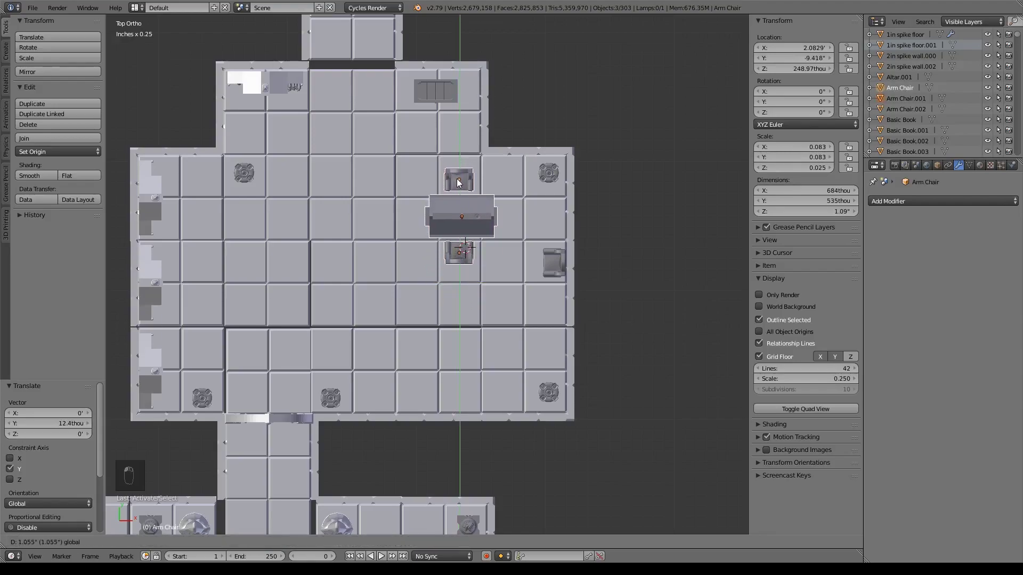
{"action": "left_click", "coordinate": [459, 183]}
{"action": "key", "text": "shift+d"}
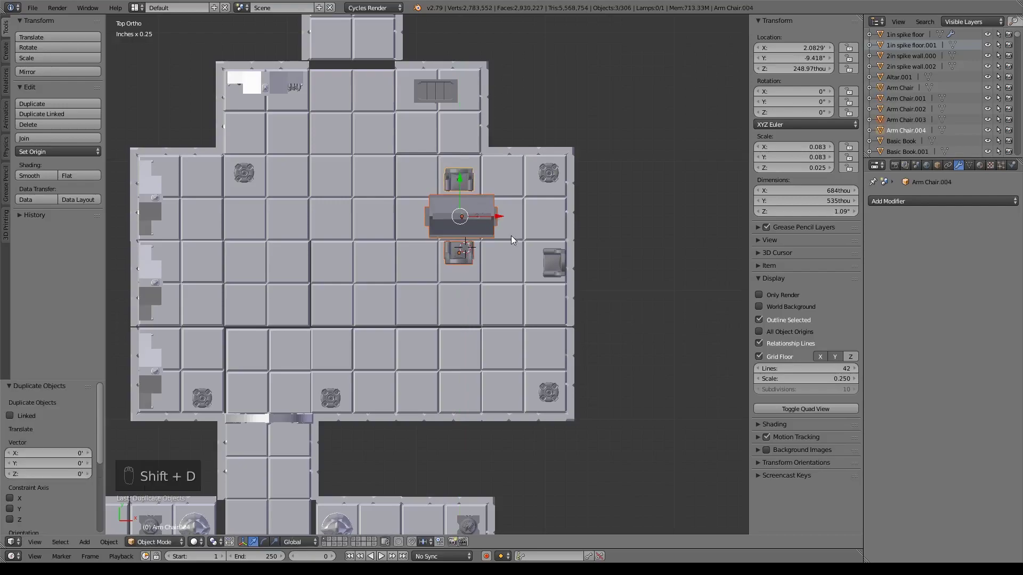
{"action": "left_click_drag", "start_coordinate": [460, 183], "coordinate": [463, 328]}
Step: Rotate the duplicated desk 180° about Z between its armchairs
{"action": "scroll", "coordinate": [555, 353], "scroll_direction": "up", "scroll_amount": 2}
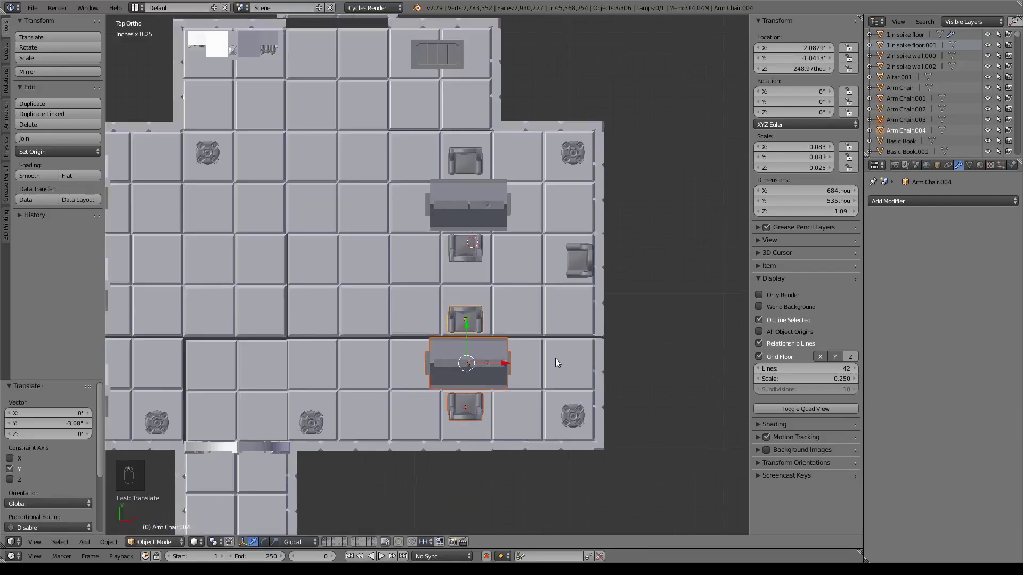
{"action": "middle_click_drag", "start_coordinate": [515, 338], "coordinate": [511, 275]}
{"action": "right_click", "coordinate": [499, 271]}
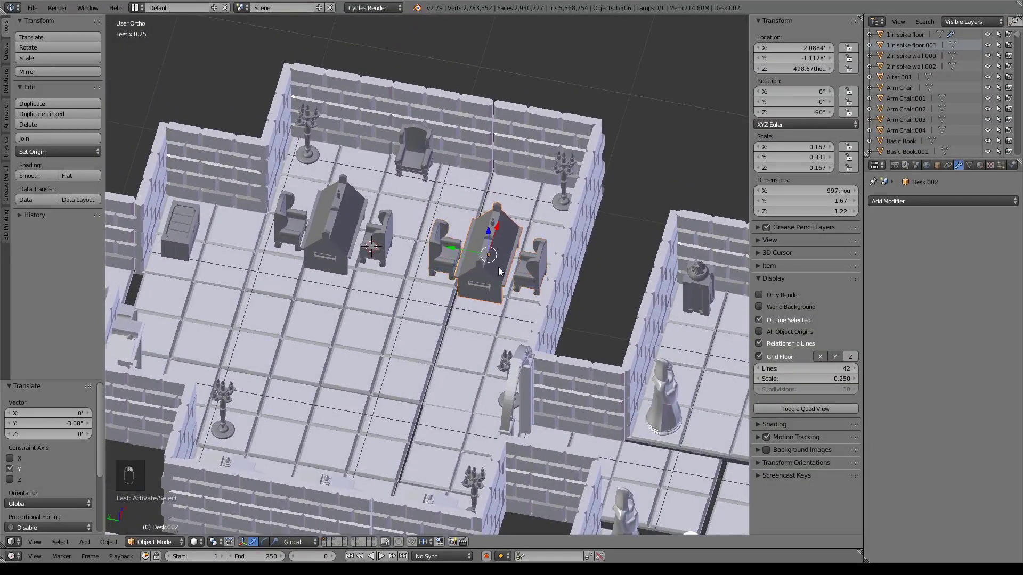
{"action": "key", "text": "r"}
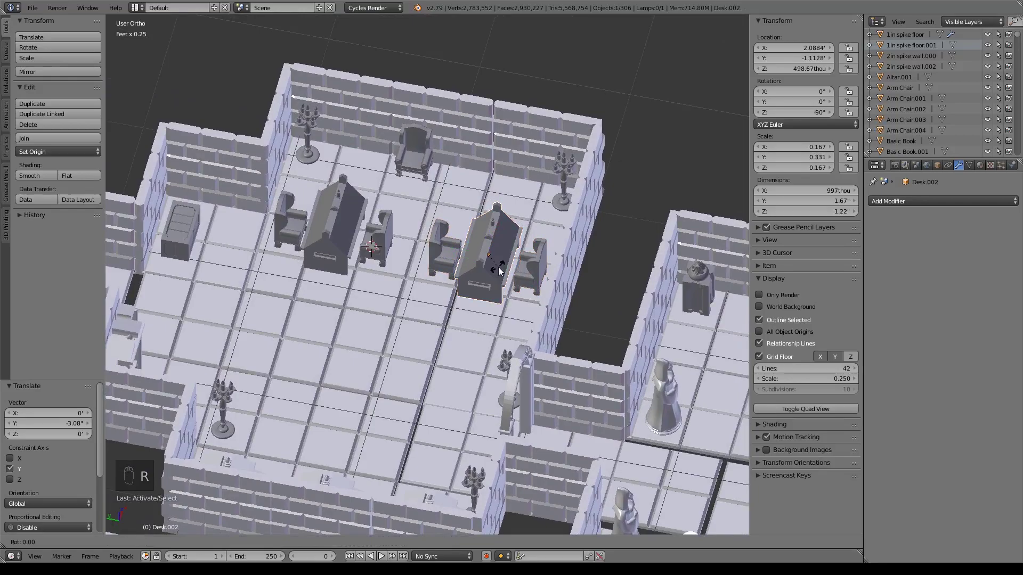
{"action": "type", "text": "z"}
{"action": "type", "text": "180"}
{"action": "key", "text": "Return"}
Step: Duplicate the armchair standing against the wall and offset the copy -1.01" along Y beside it
{"action": "scroll", "coordinate": [503, 258], "scroll_direction": "up", "scroll_amount": 3}
{"action": "scroll", "coordinate": [438, 273], "scroll_direction": "up", "scroll_amount": 2, "text": "shift"}
{"action": "right_click", "coordinate": [445, 123]}
{"action": "key", "text": "shift+d"}
{"action": "key", "text": "y"}
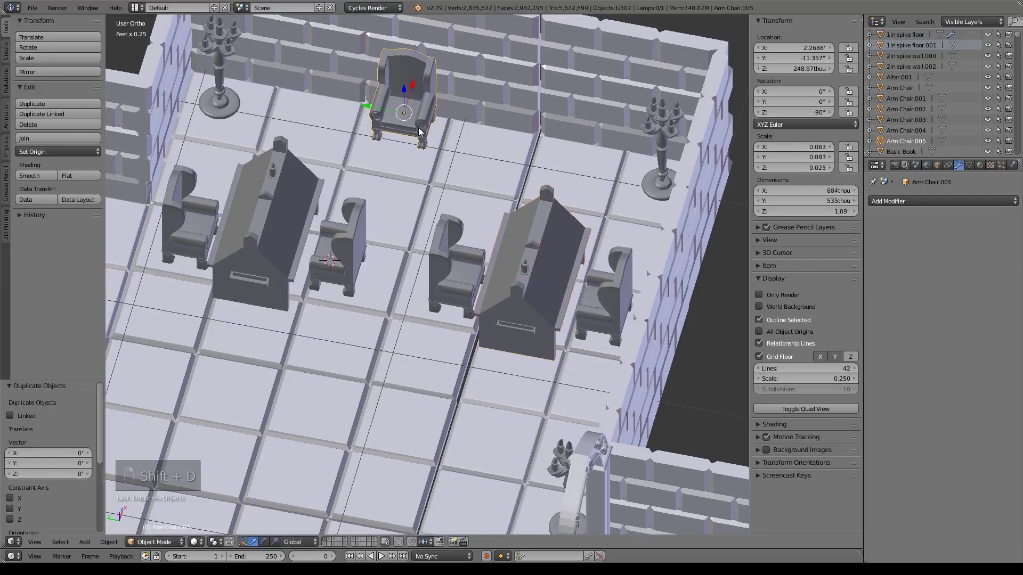
{"action": "key", "text": "Return"}
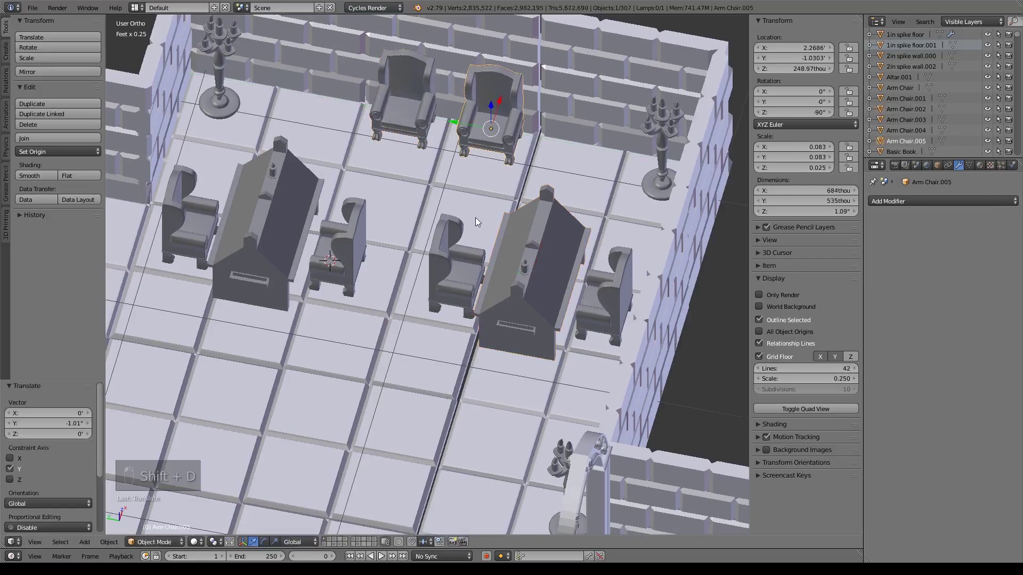
Step: Duplicate the open book on the bookcase shelf, leaving the copy in place
{"action": "scroll", "coordinate": [475, 213], "scroll_direction": "down", "scroll_amount": 3}
{"action": "middle_click_drag", "start_coordinate": [513, 270], "coordinate": [359, 254]}
{"action": "right_click", "coordinate": [260, 222]}
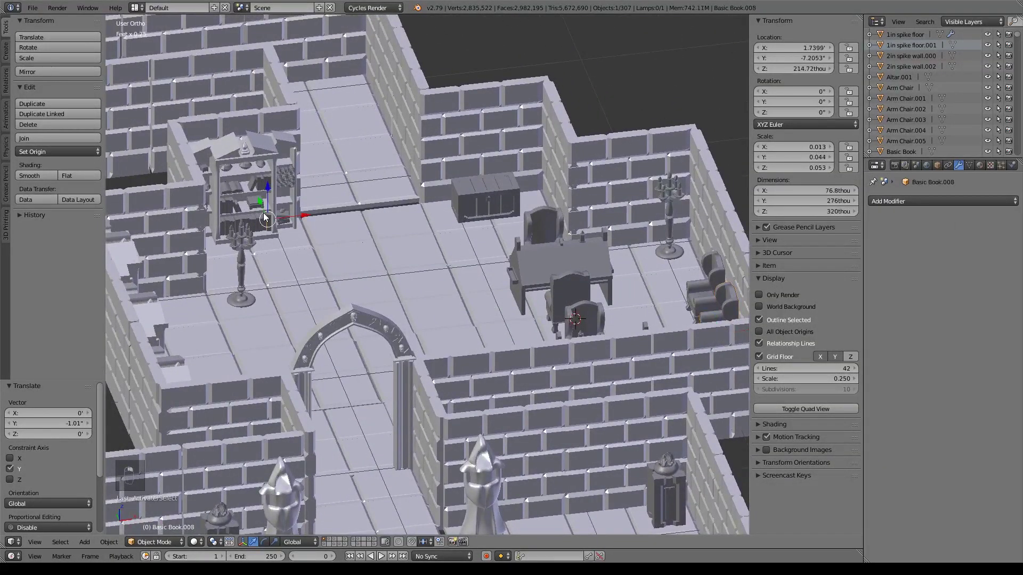
{"action": "right_click", "coordinate": [237, 189]}
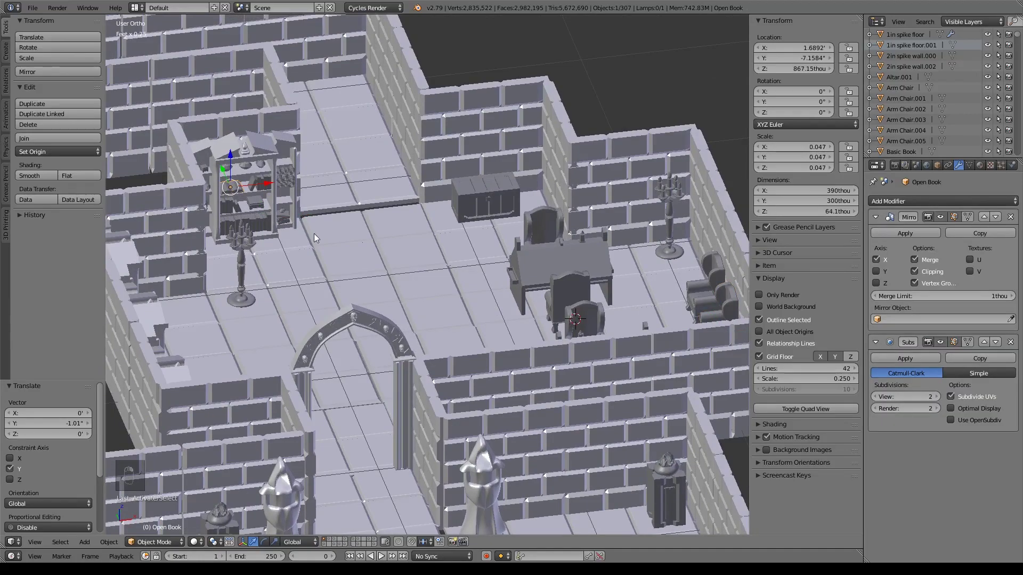
{"action": "key", "text": "shift+d"}
{"action": "right_click", "coordinate": [666, 328]}
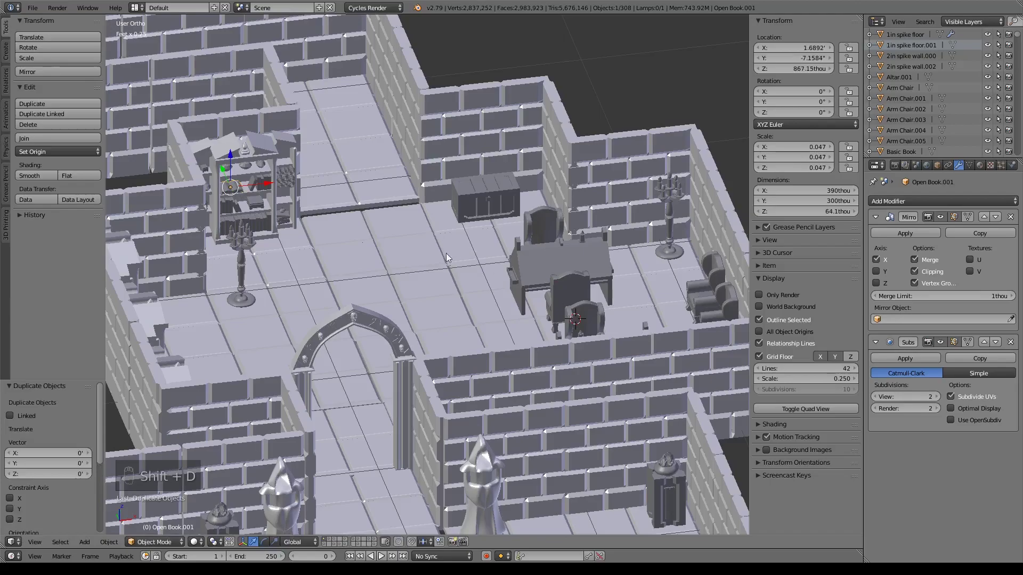
Step: Move the duplicated open book along X and Y over the original desk, to X 2.0928' and Y -10.63"
{"action": "middle_click_drag", "start_coordinate": [455, 264], "coordinate": [481, 290], "text": "shift"}
{"action": "scroll", "coordinate": [481, 289], "scroll_direction": "up", "scroll_amount": 2}
{"action": "key", "text": "g"}
{"action": "key", "text": "y"}
{"action": "left_click", "coordinate": [373, 101]}
{"action": "key", "text": "g"}
{"action": "key", "text": "x"}
{"action": "left_click", "coordinate": [458, 334]}
{"action": "key", "text": "g"}
{"action": "key", "text": "y"}
{"action": "left_click", "coordinate": [401, 345]}
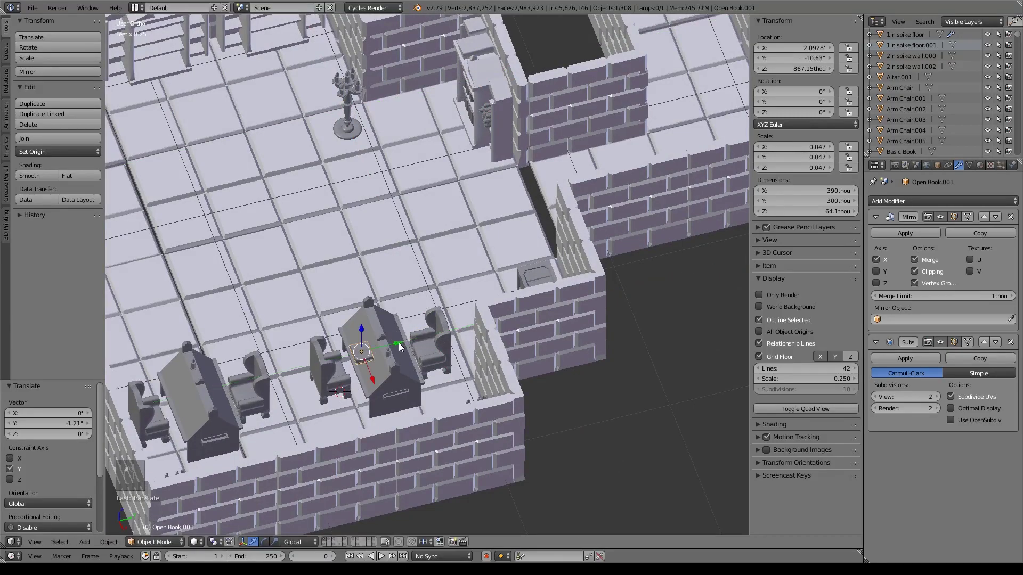
Step: Tilt the open book 50.7° about X and lower it to Z 703.59 thou so it rests on the desk's sloped top
{"action": "key", "text": "KP_3"}
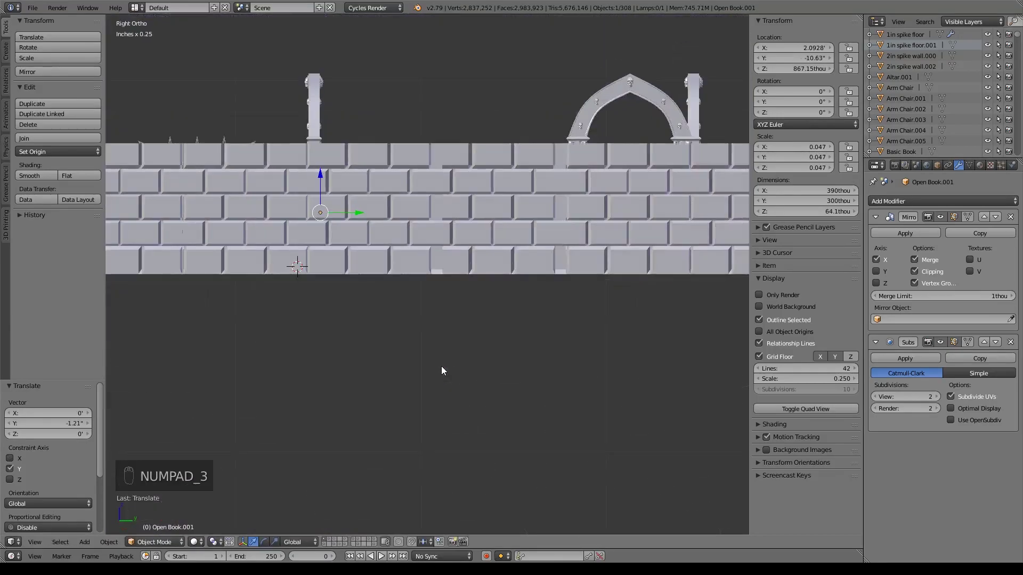
{"action": "key", "text": "z"}
{"action": "key", "text": "KP_Decimal"}
{"action": "scroll", "coordinate": [442, 310], "scroll_direction": "down", "scroll_amount": 7}
{"action": "middle_click_drag", "start_coordinate": [471, 322], "coordinate": [404, 287], "text": "shift"}
{"action": "scroll", "coordinate": [404, 287], "scroll_direction": "down", "scroll_amount": 2}
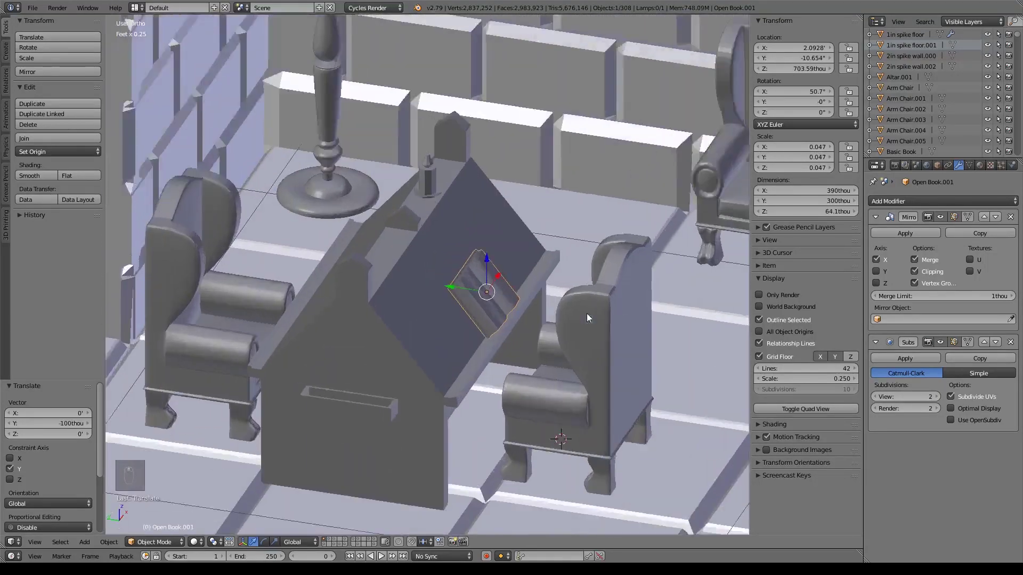
{"action": "scroll", "coordinate": [586, 313], "scroll_direction": "up", "scroll_amount": 4}
{"action": "middle_click_drag", "start_coordinate": [596, 324], "coordinate": [499, 267], "text": "shift"}
{"action": "left_click_drag", "start_coordinate": [471, 234], "coordinate": [468, 232]}
Step: Clear the selection and select the desk that holds the open book
{"action": "scroll", "coordinate": [537, 315], "scroll_direction": "down", "scroll_amount": 6}
{"action": "scroll", "coordinate": [577, 322], "scroll_direction": "down", "scroll_amount": 4}
{"action": "middle_click_drag", "start_coordinate": [576, 322], "coordinate": [484, 324], "text": "shift"}
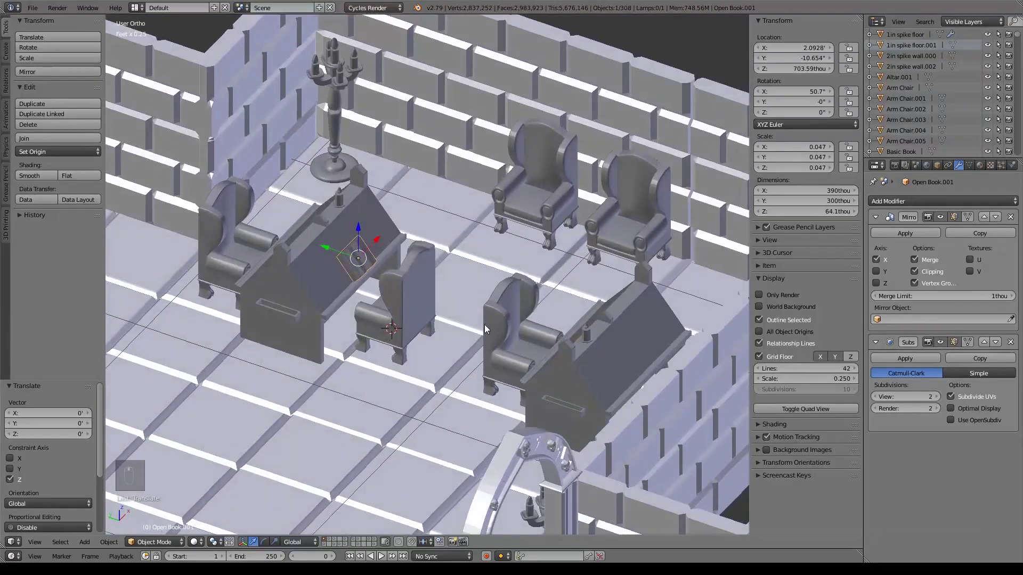
{"action": "key", "text": "a"}
{"action": "right_click", "coordinate": [310, 270]}
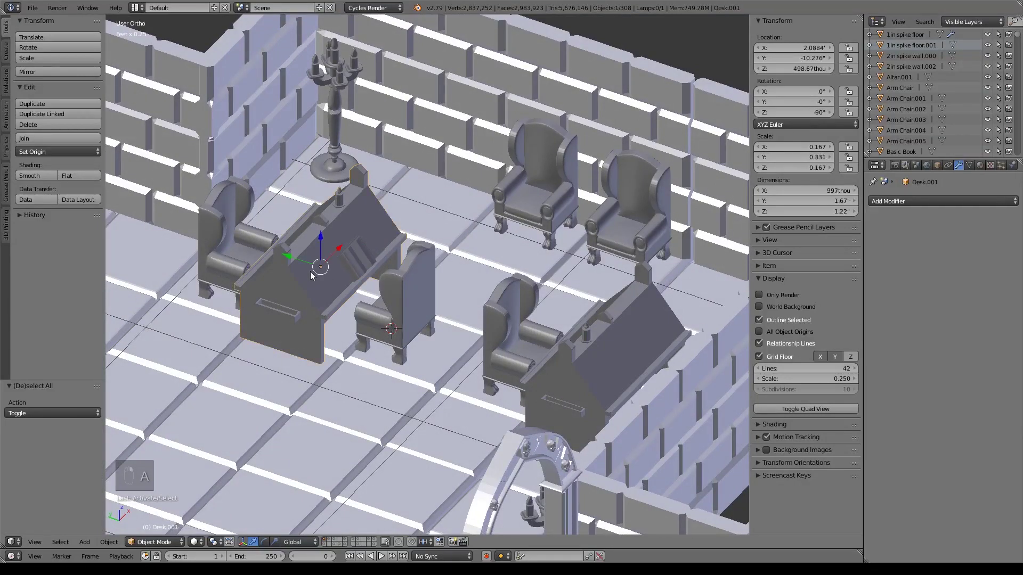